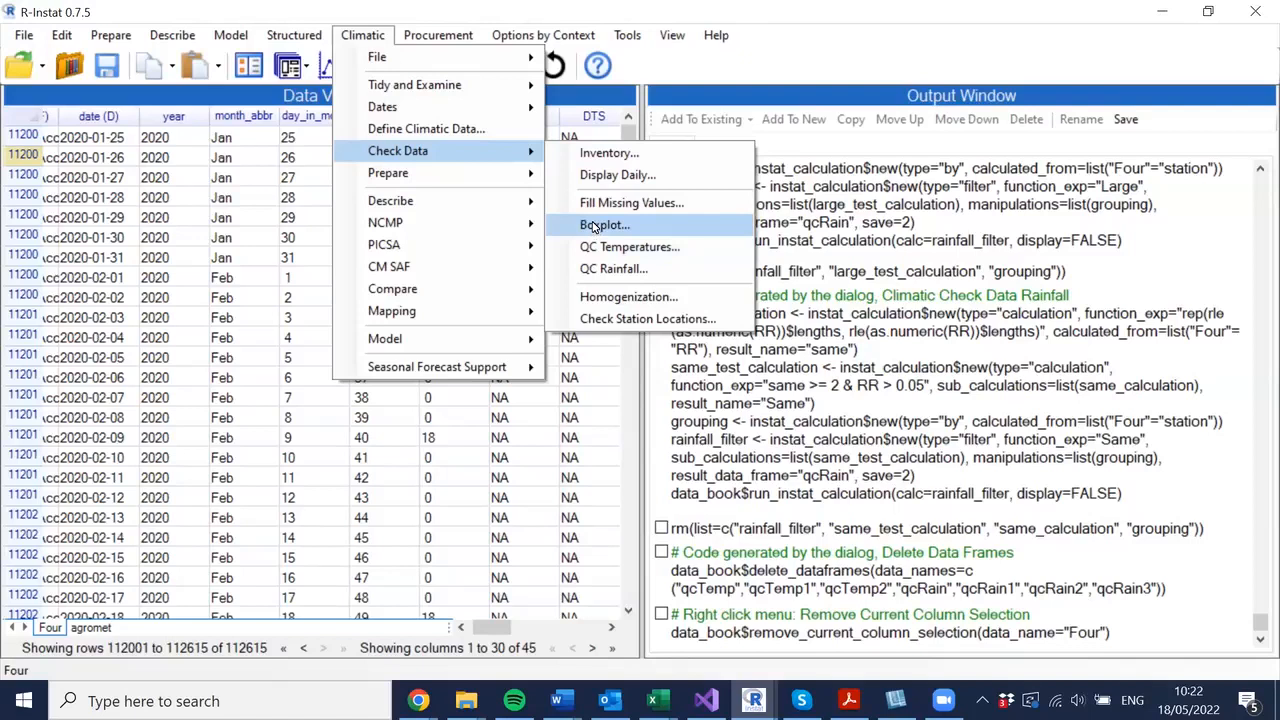
click(596, 226)
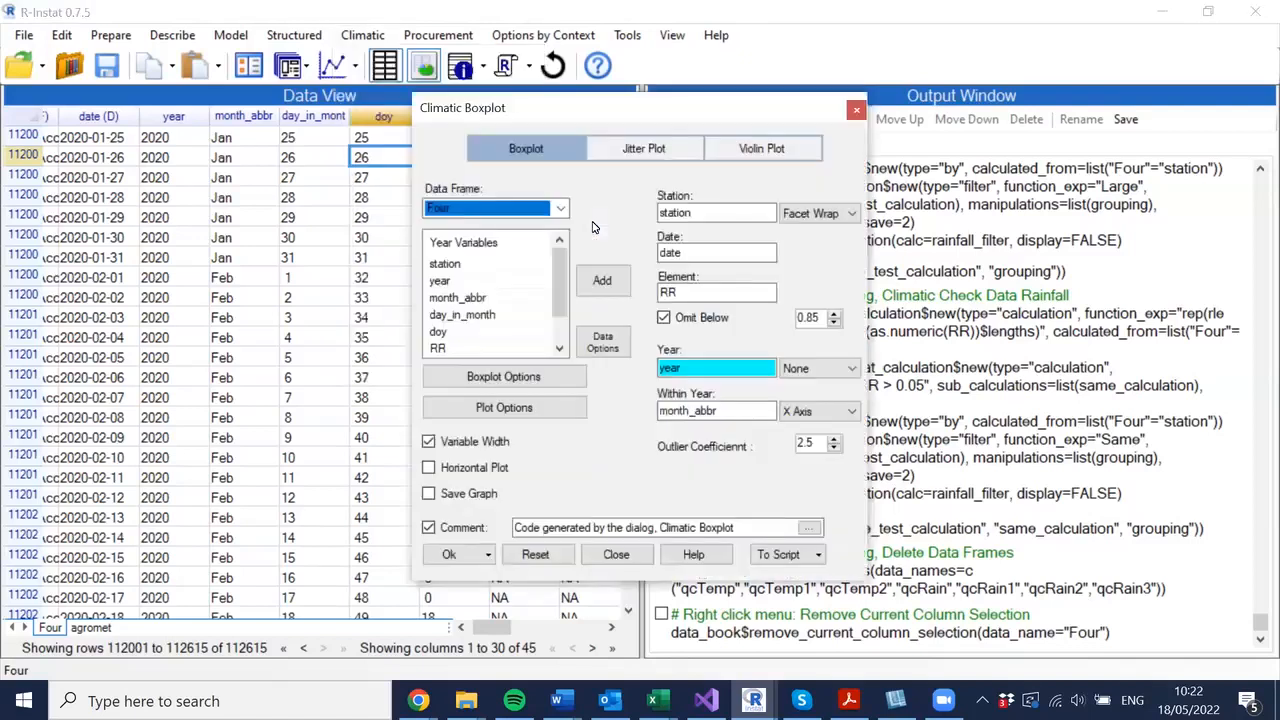
click(856, 109)
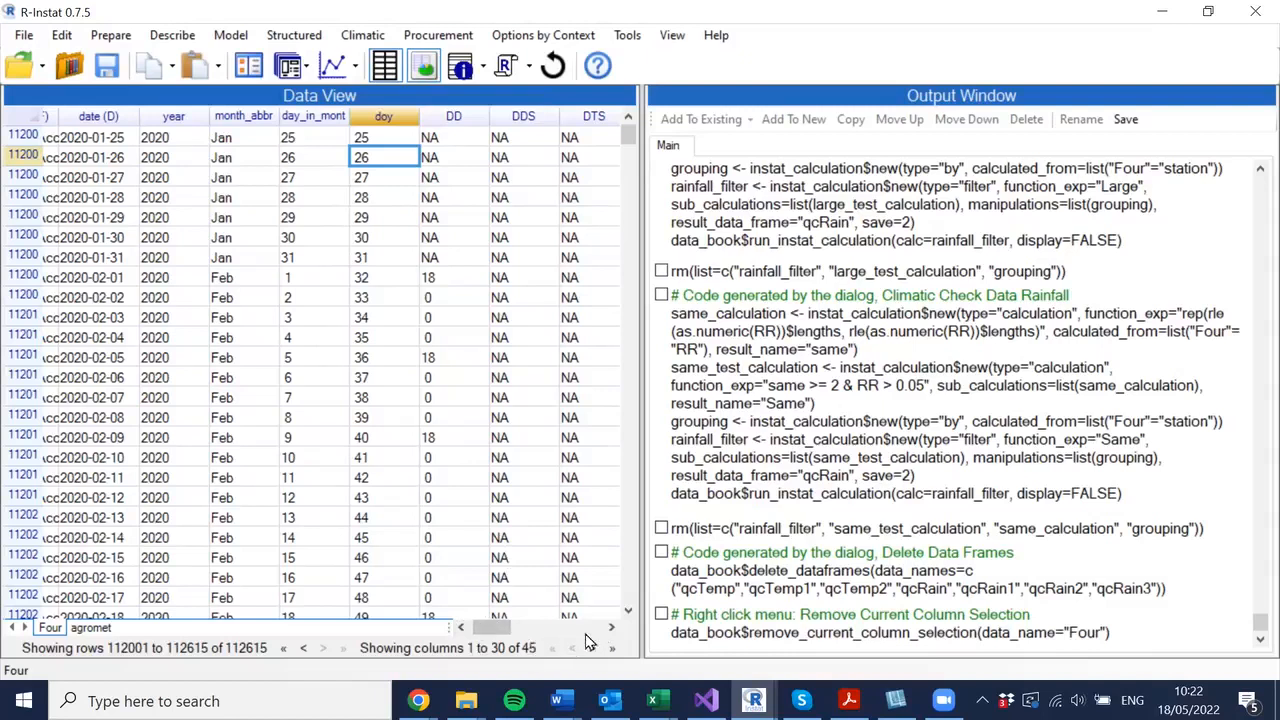
drag(494, 620, 451, 551)
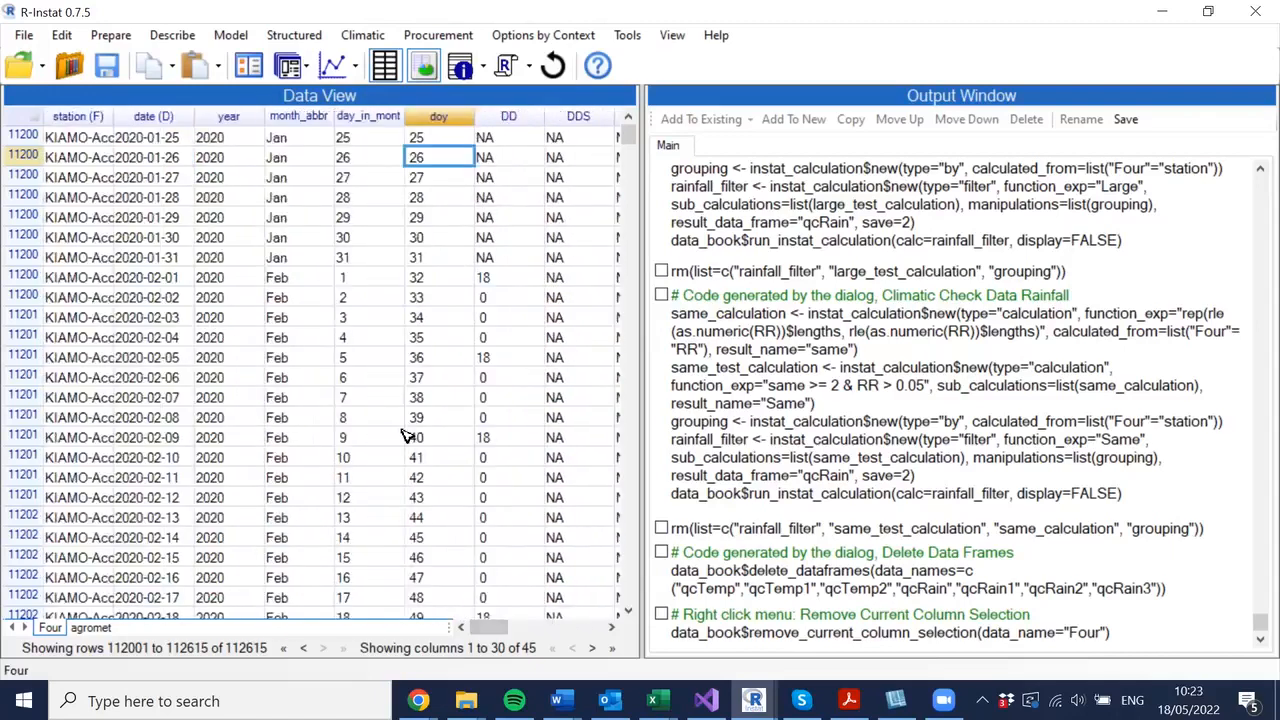
- Start defining a new column selection for the Four data frame and add the columns station through doy
right_click(398, 118)
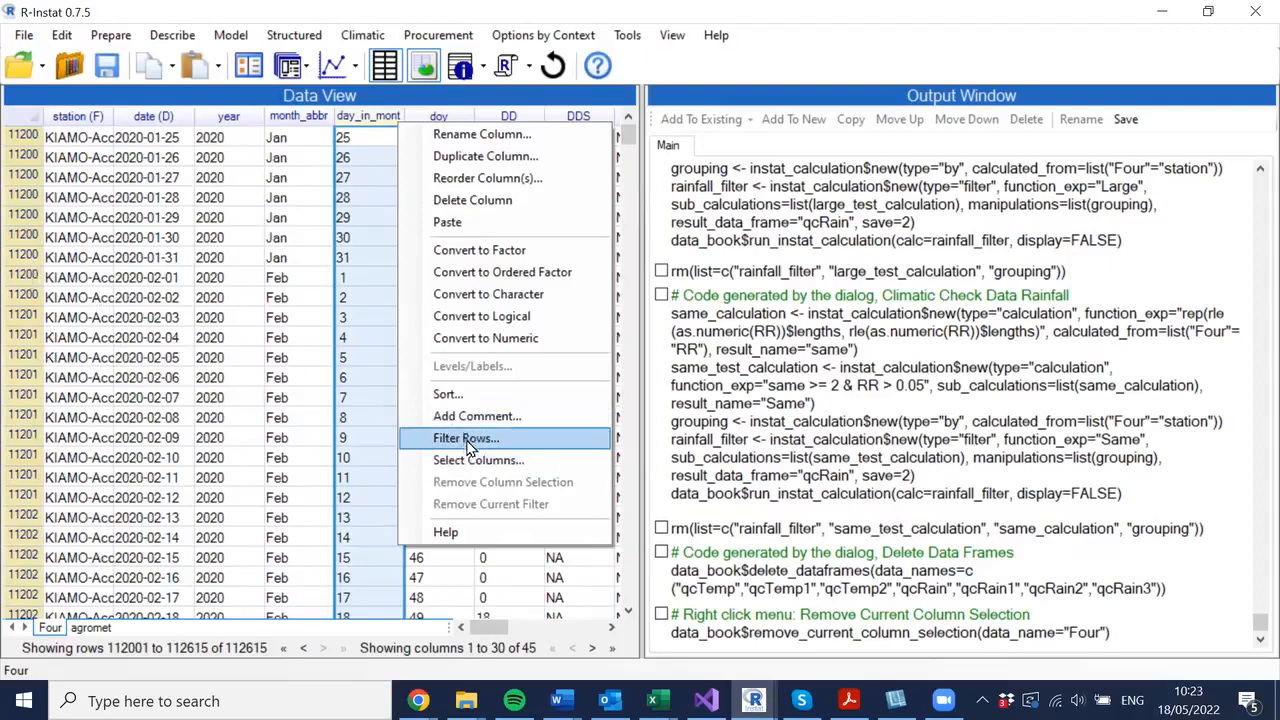
click(477, 462)
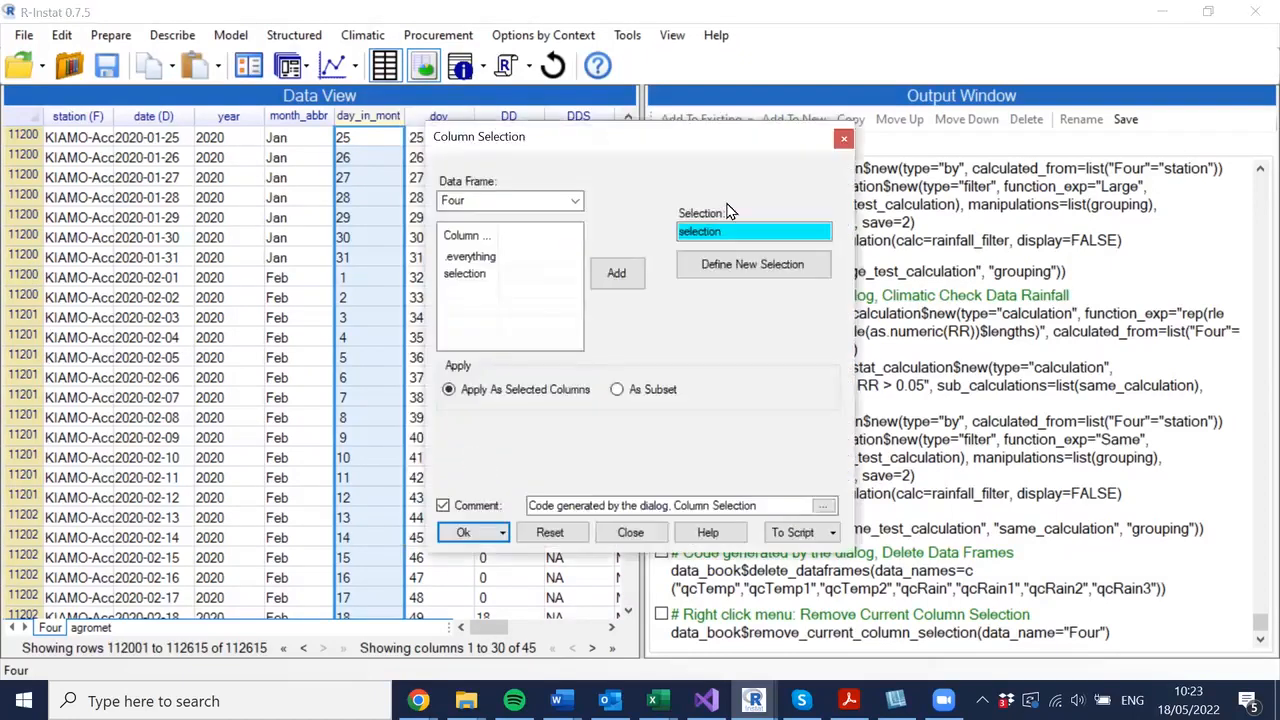
click(728, 263)
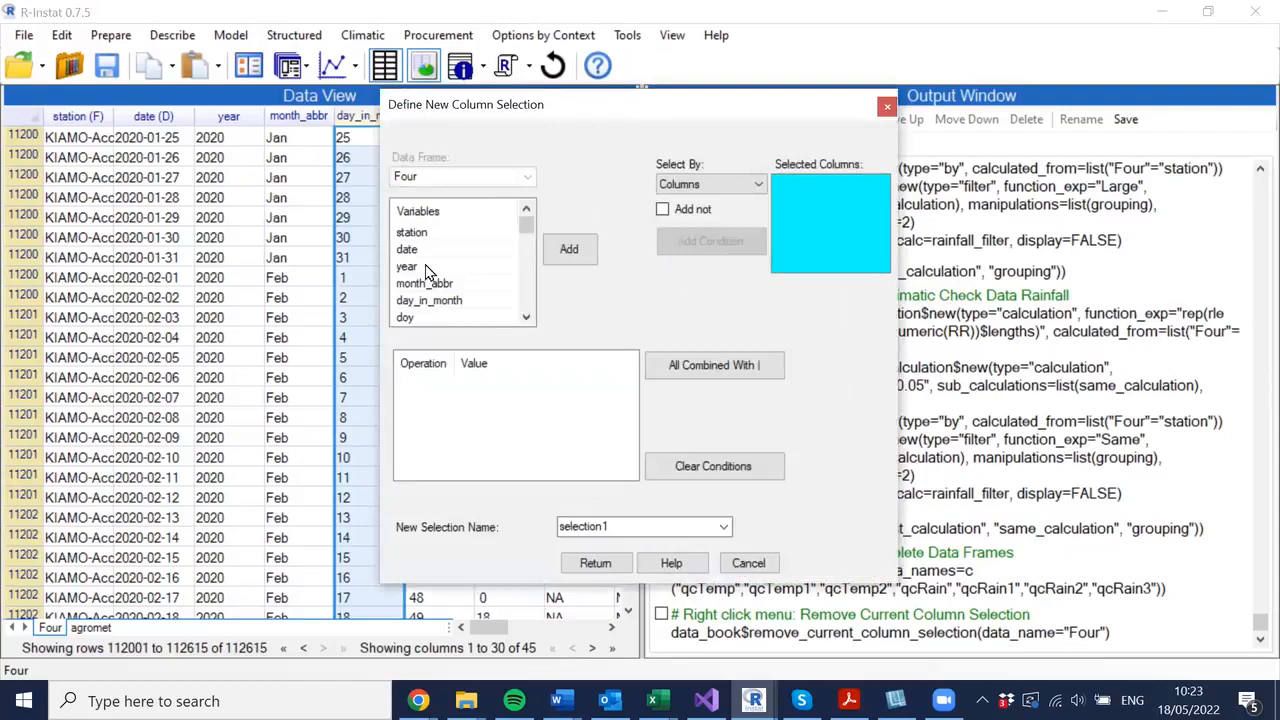
click(423, 233)
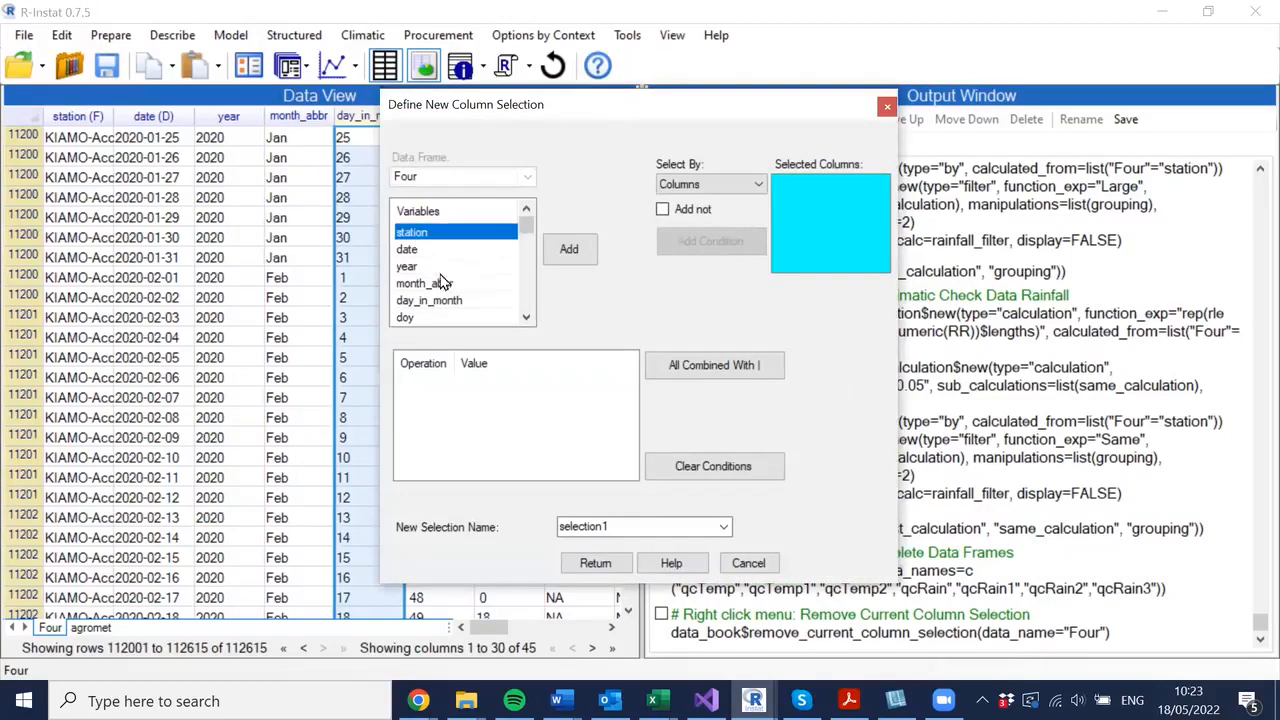
click(527, 319)
click(527, 319)
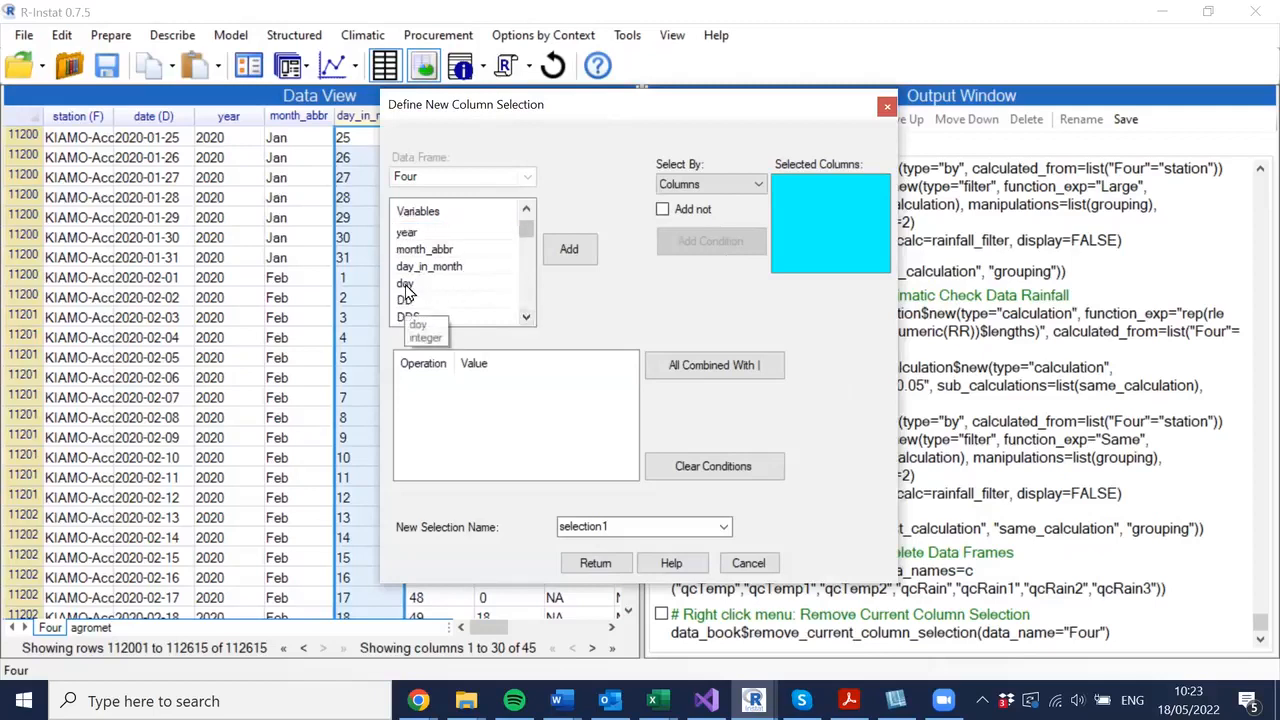
key(ctrl+a)
click(569, 250)
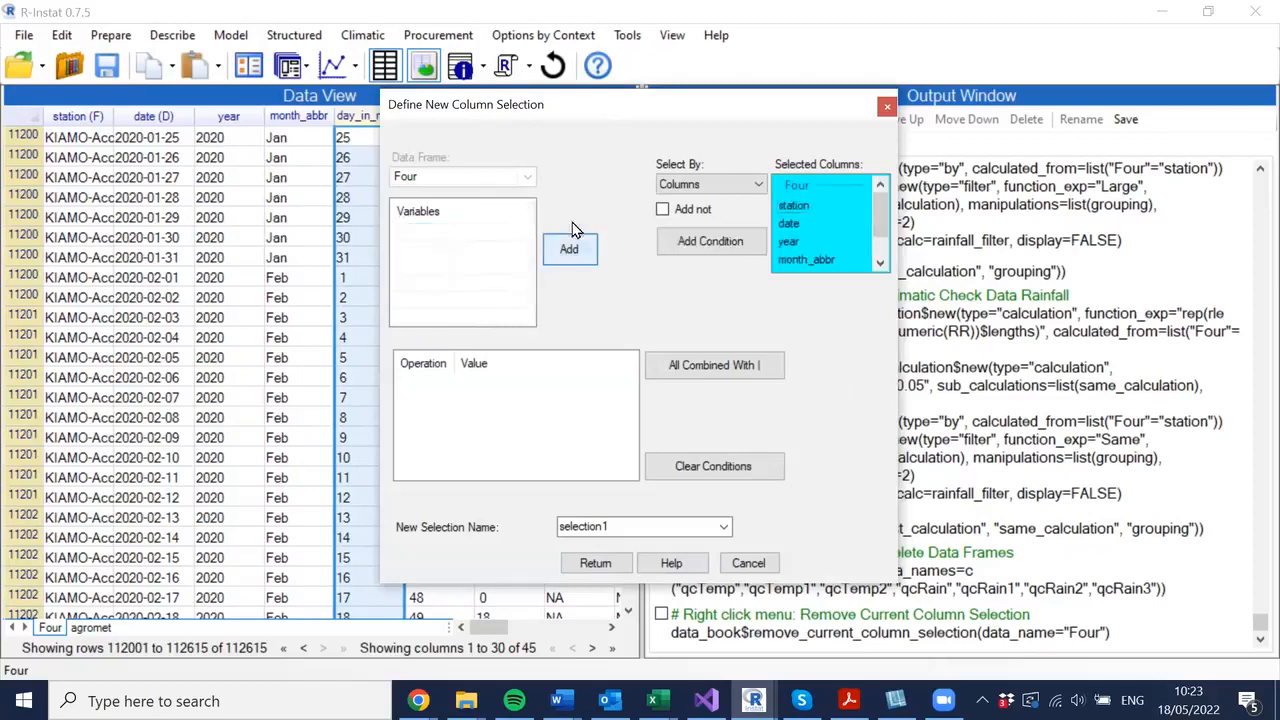
- Add the RR column to the new column selection
click(526, 317)
click(526, 317)
click(526, 317)
click(526, 317)
click(526, 317)
click(526, 317)
click(526, 317)
click(526, 317)
click(526, 317)
click(526, 317)
click(526, 317)
click(526, 317)
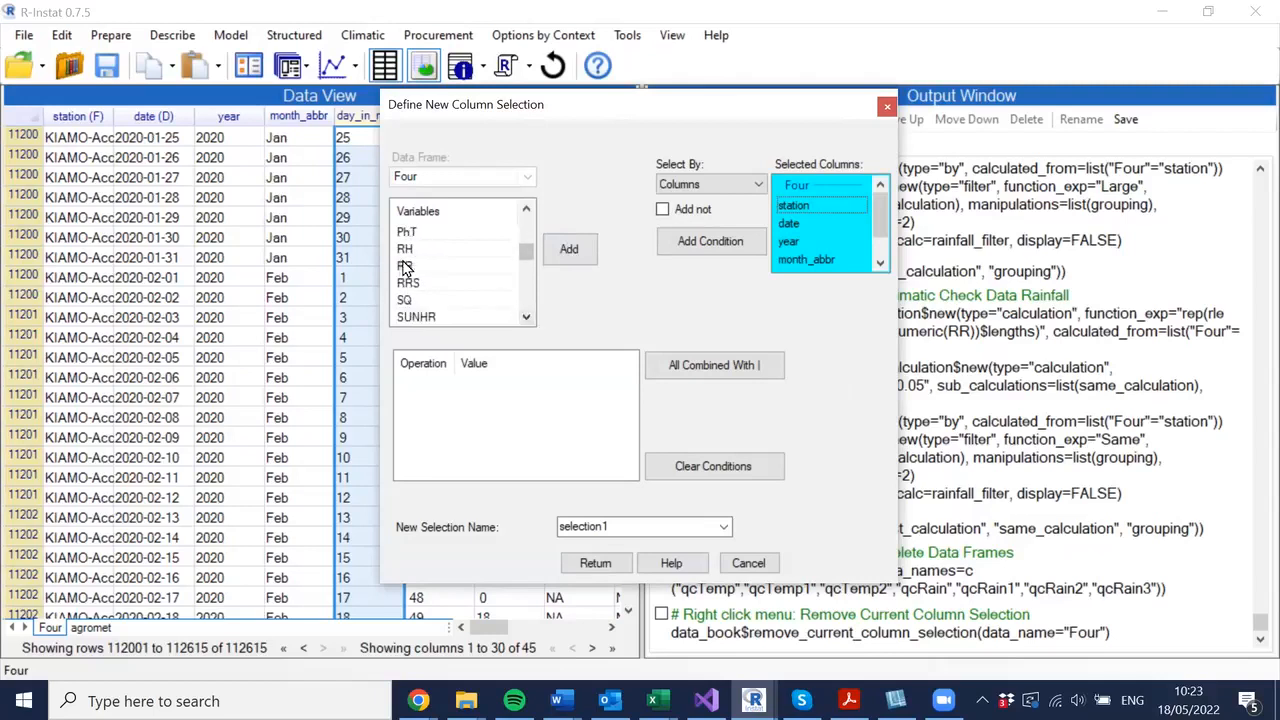
click(405, 265)
click(566, 250)
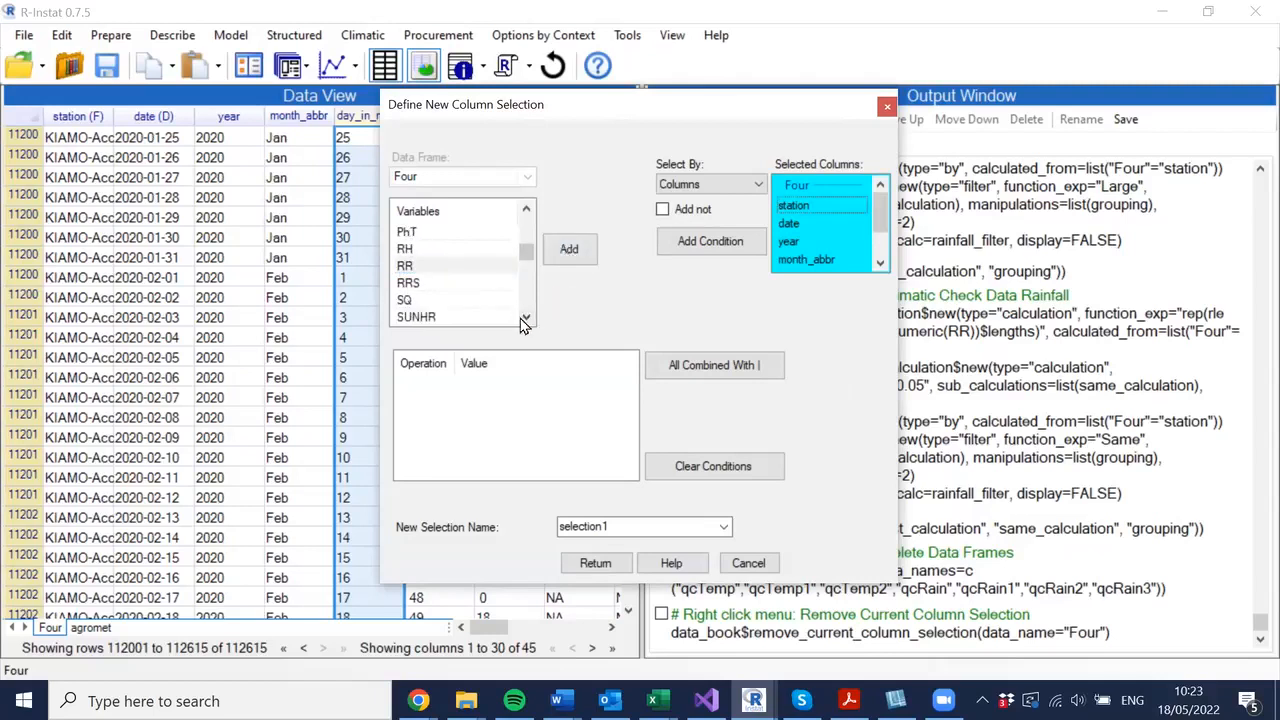
- Add the Tn and Tx columns to the new column selection
click(526, 319)
click(526, 319)
click(526, 319)
click(526, 319)
click(526, 319)
click(526, 319)
click(526, 319)
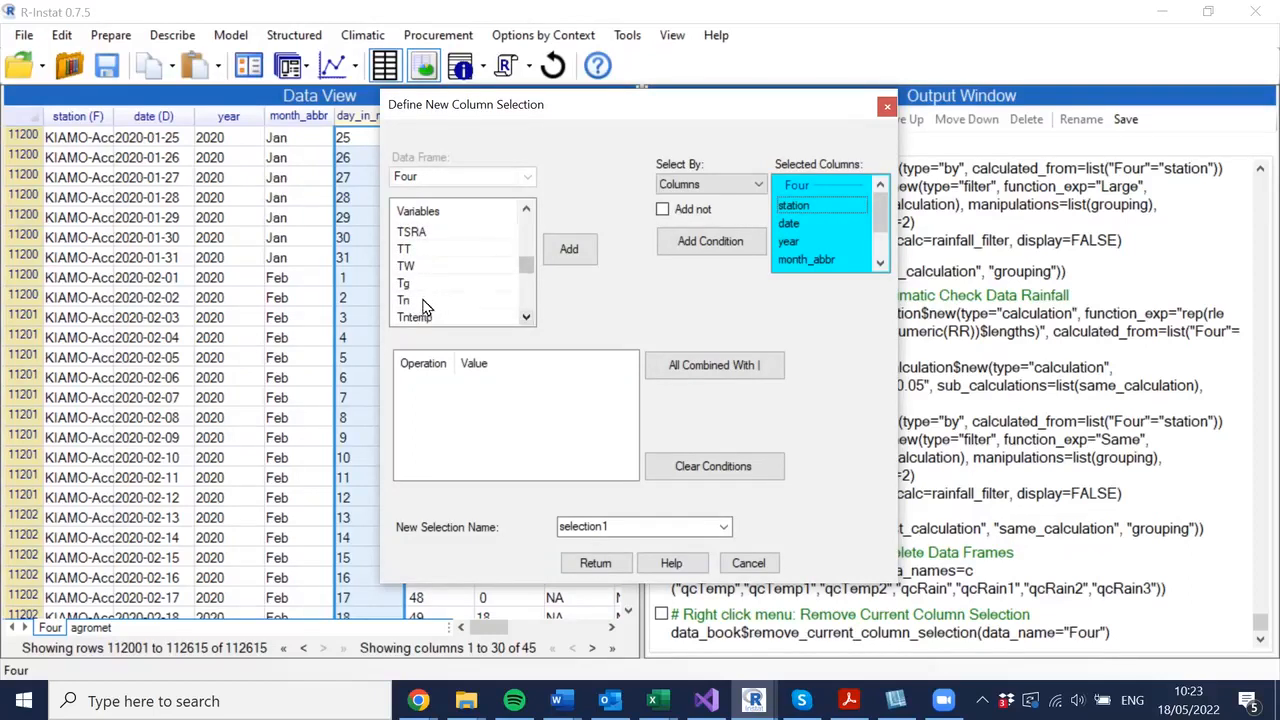
click(430, 300)
click(562, 249)
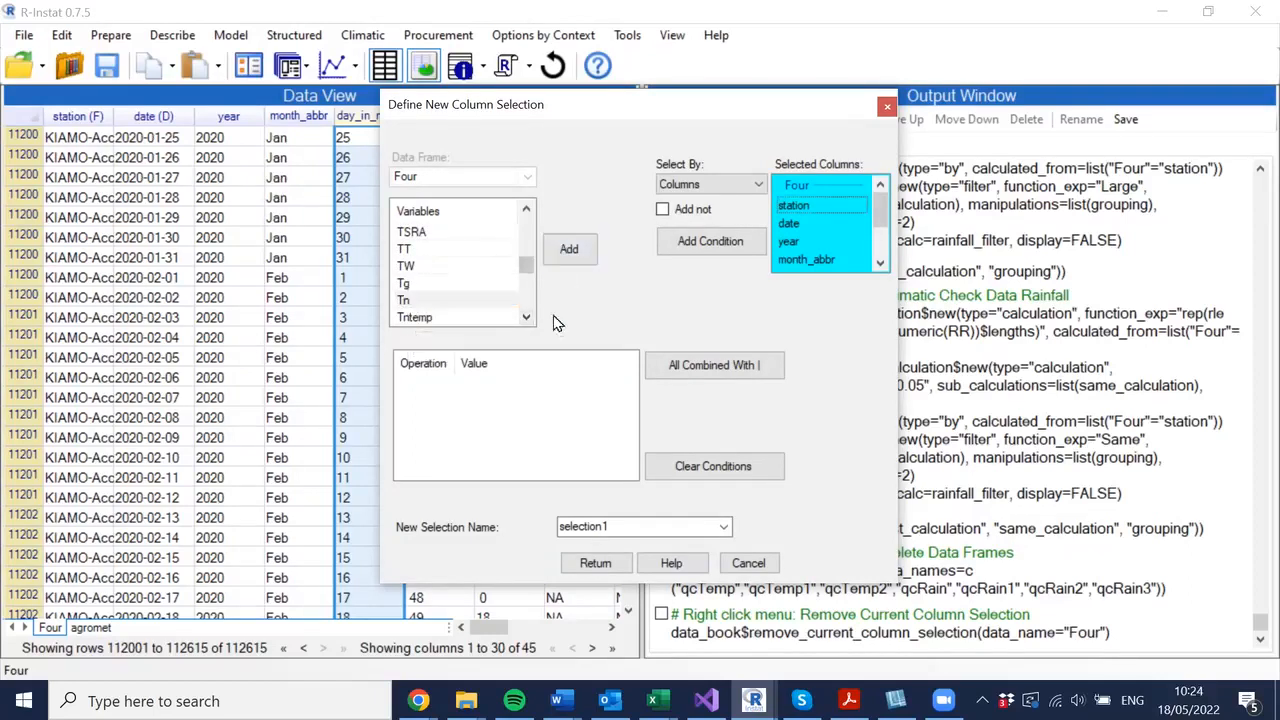
click(526, 319)
click(526, 319)
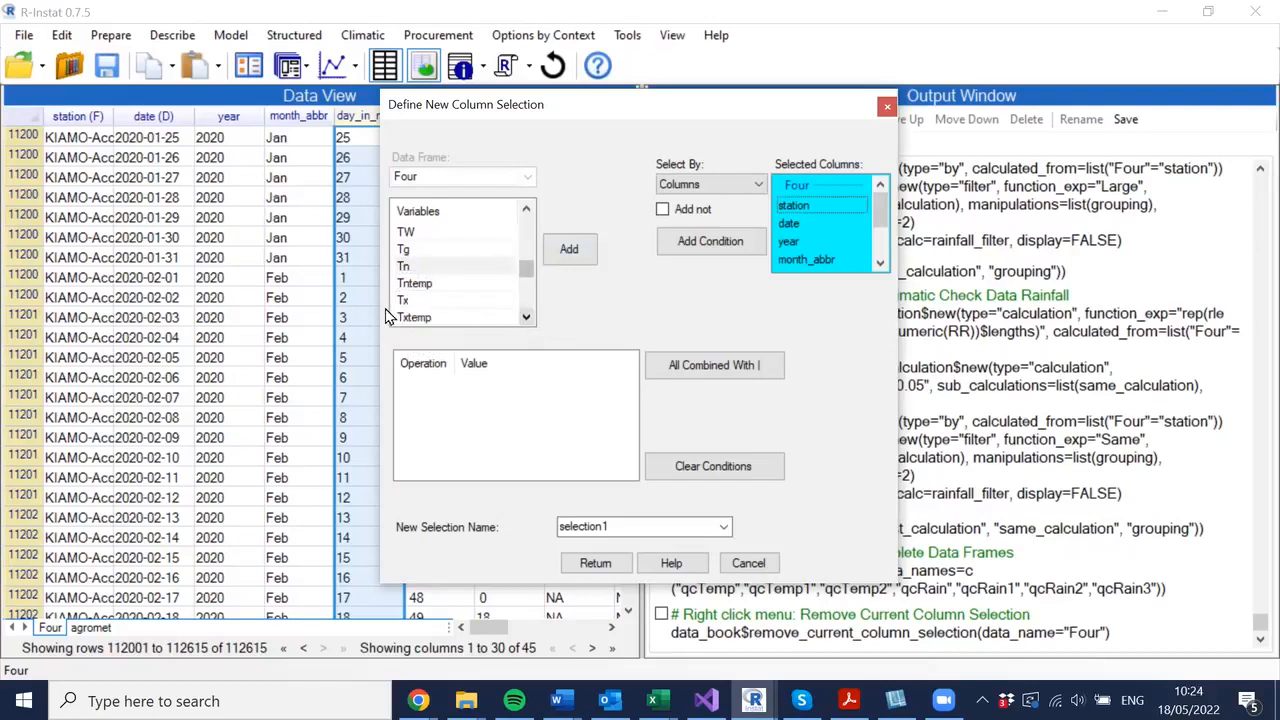
click(403, 300)
click(569, 252)
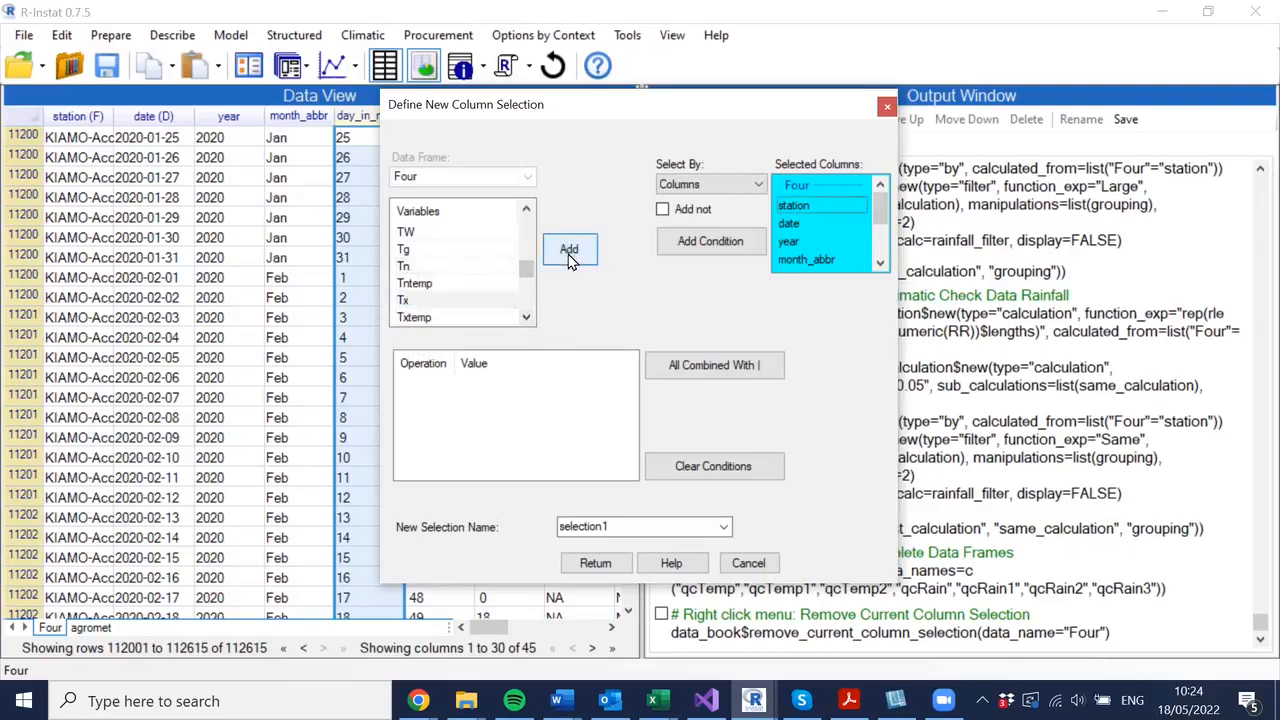
- Add the columns condition and apply selection1 as the selected columns of the Four data frame
click(705, 241)
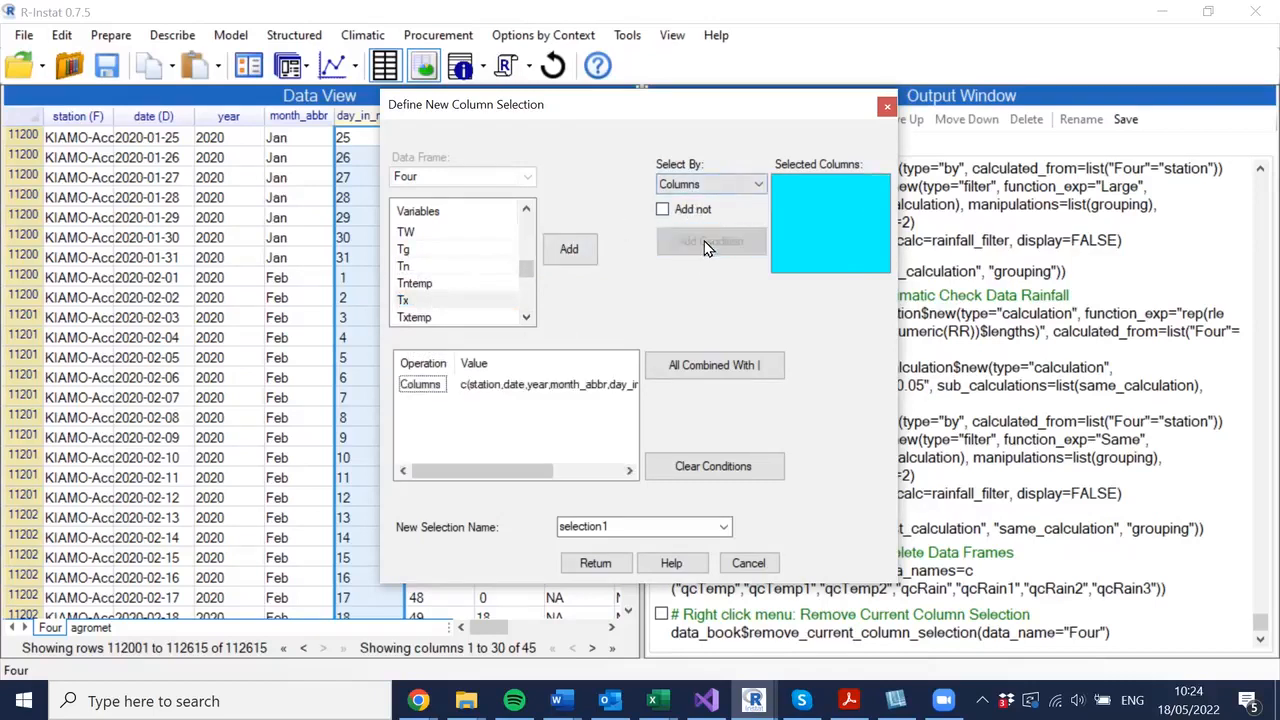
click(598, 566)
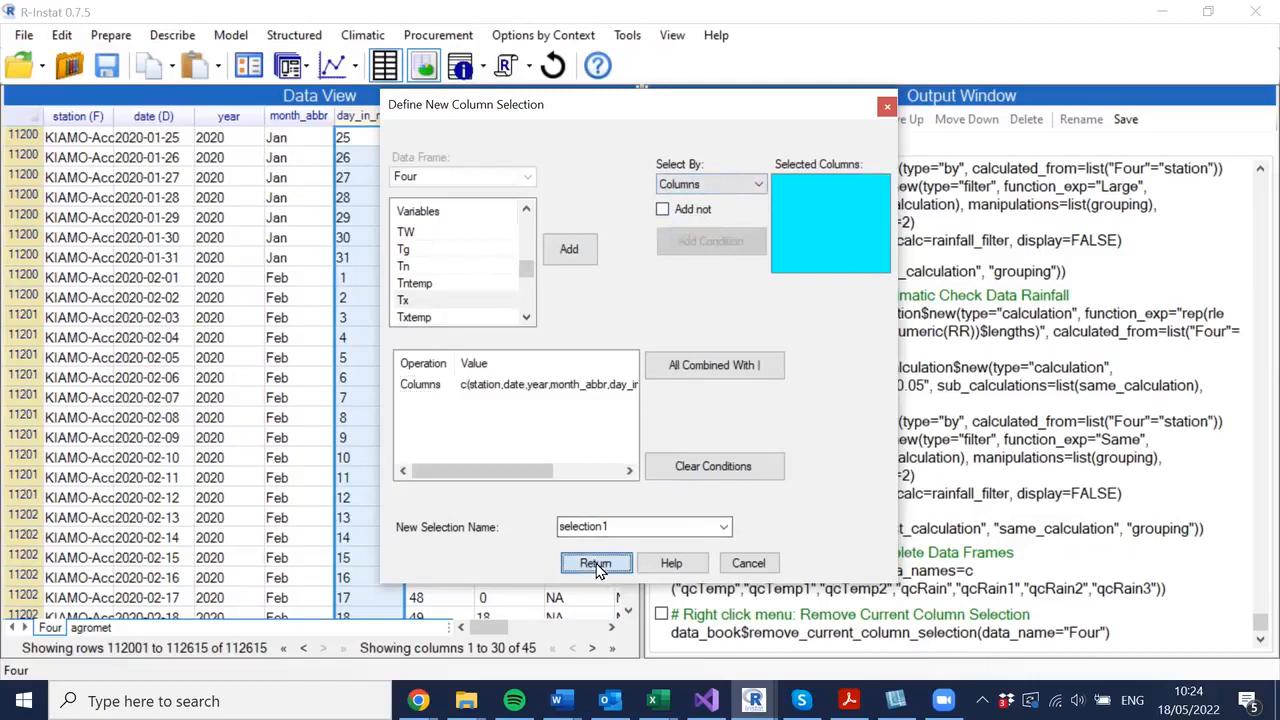
click(466, 533)
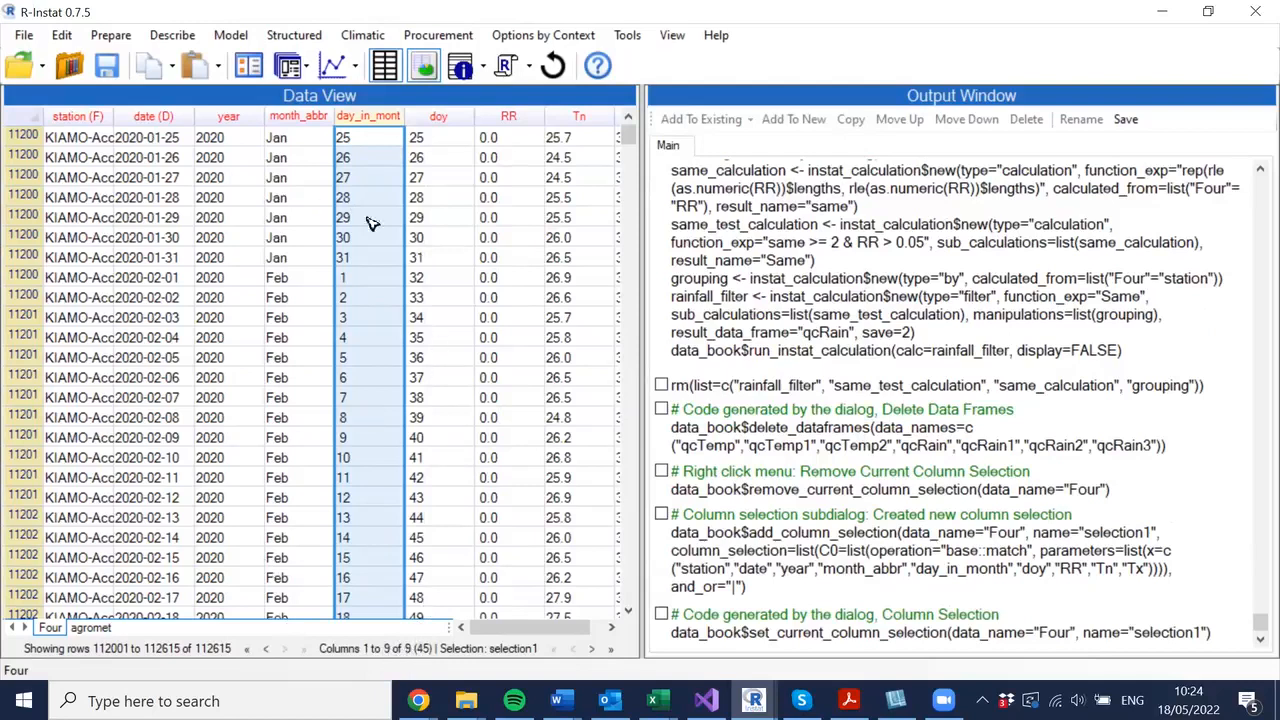
- Open the Climatic Boxplot dialog and reset it to its defaults
drag(642, 363, 723, 369)
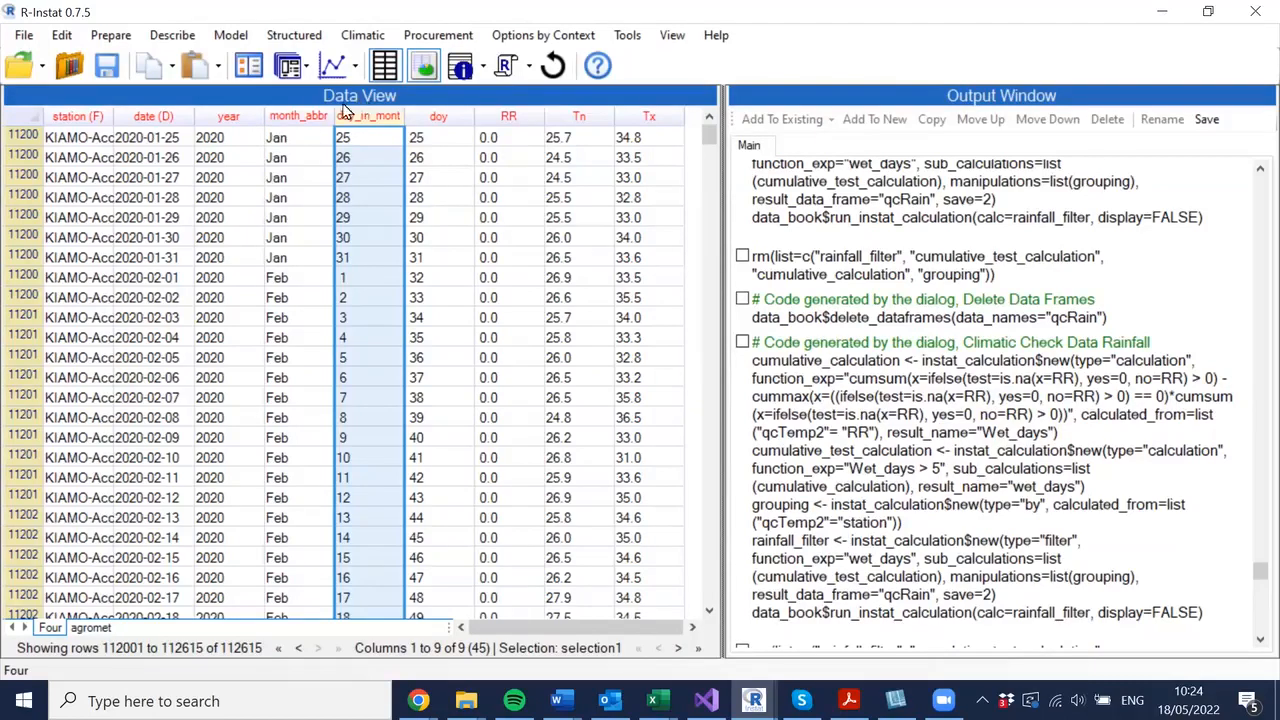
click(365, 38)
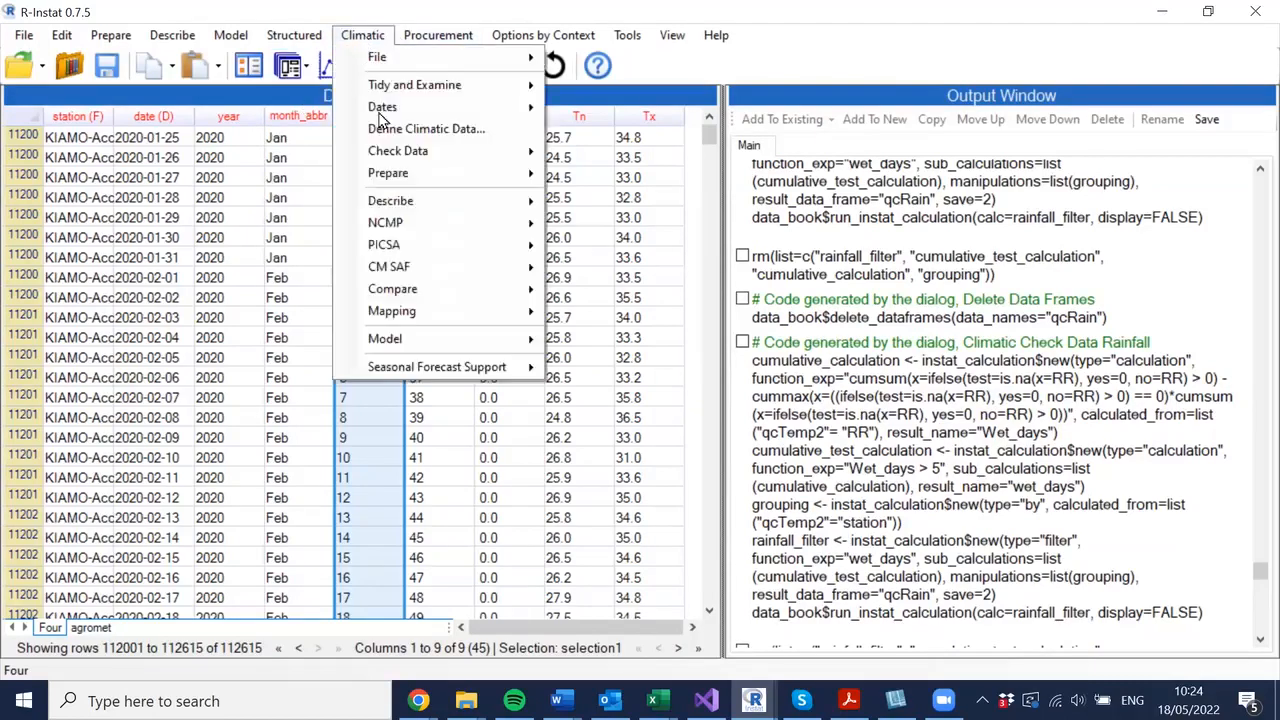
mouse_move(474, 158)
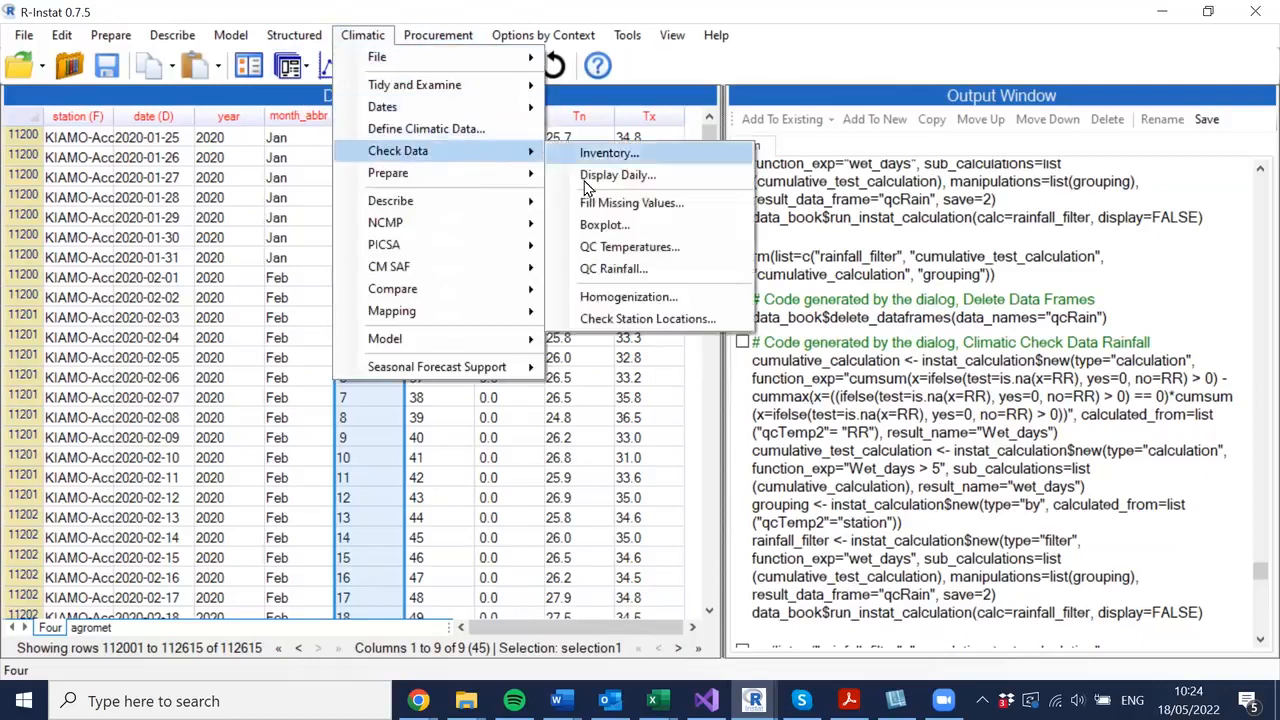
click(605, 226)
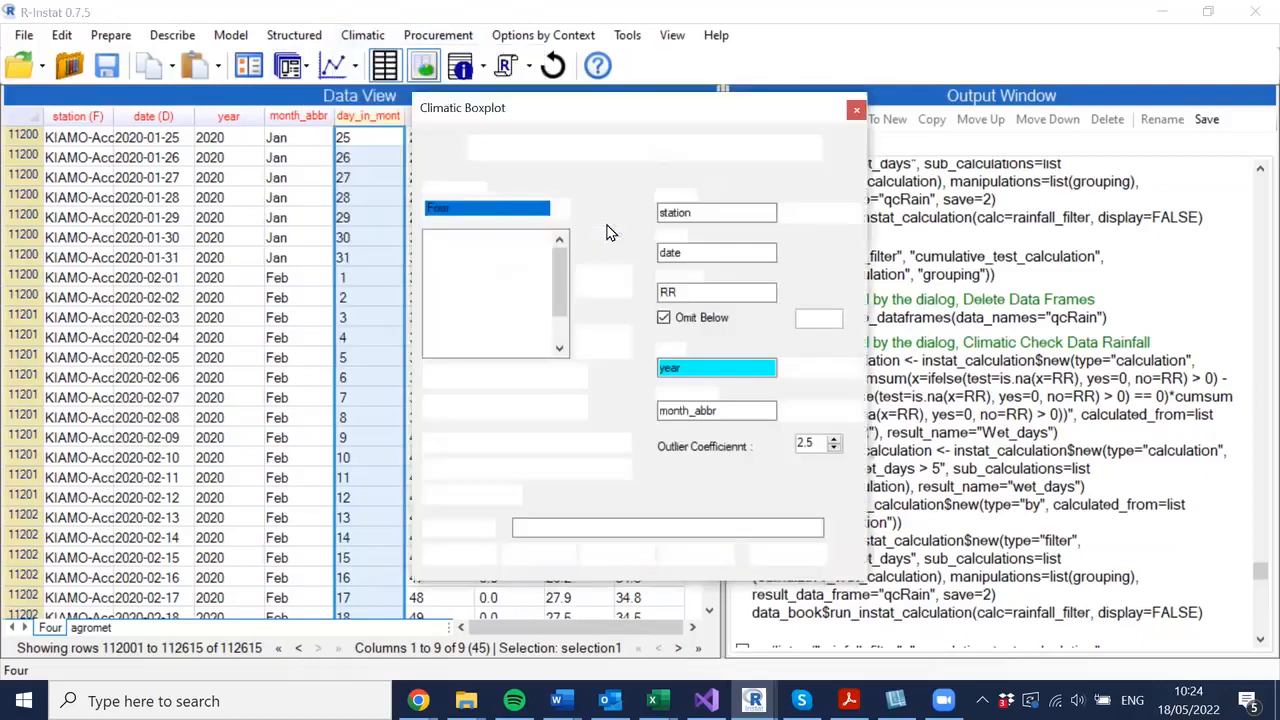
click(693, 293)
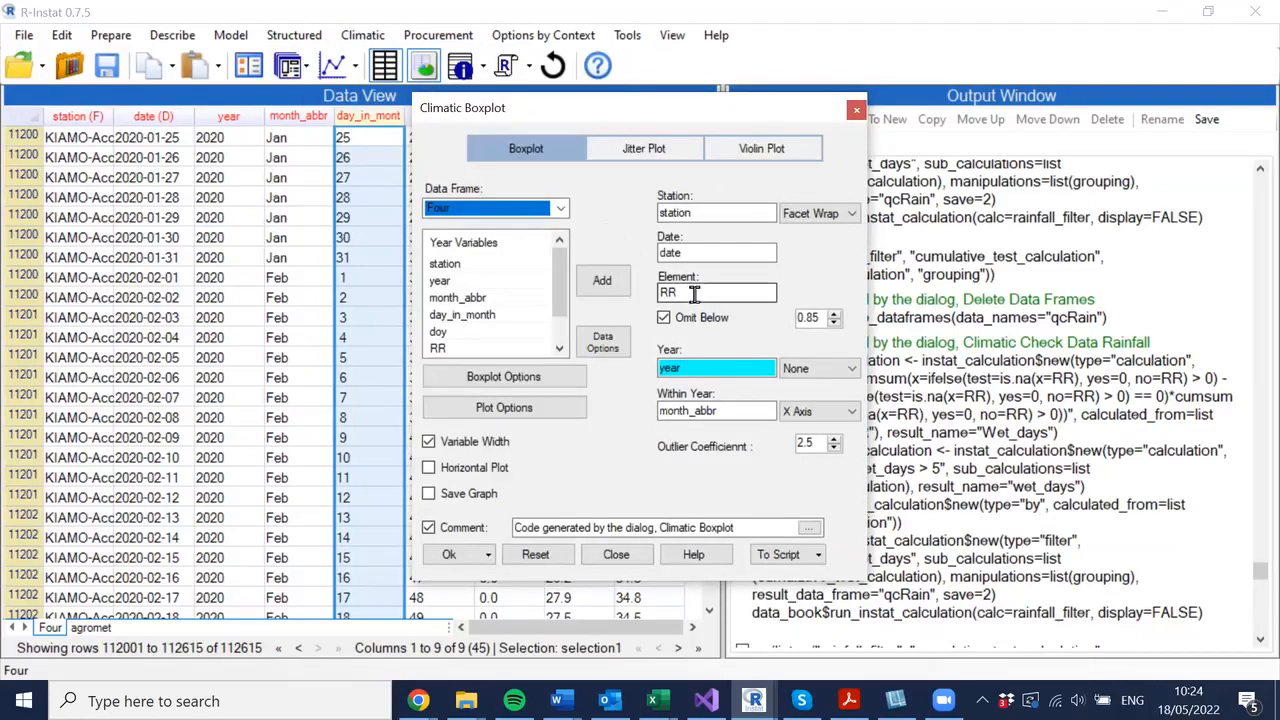
click(545, 560)
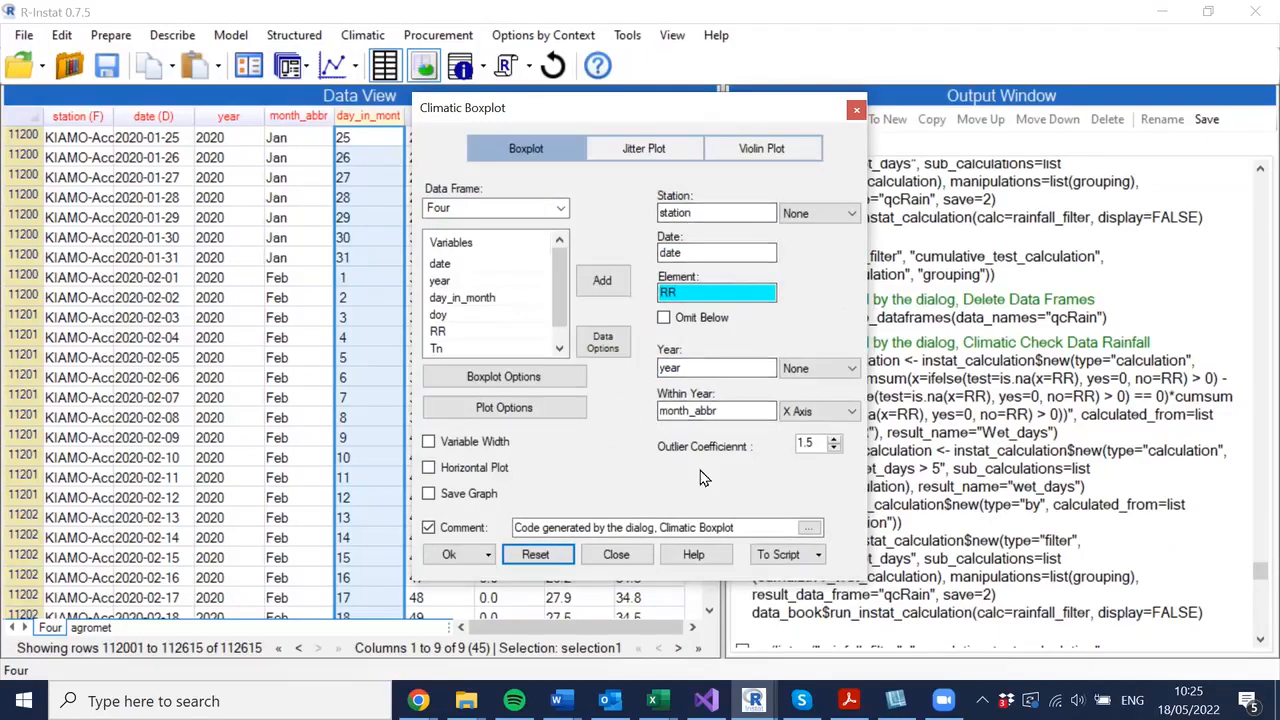
- Set the boxplot element to Tx and display stations with Facet Wrap
click(703, 291)
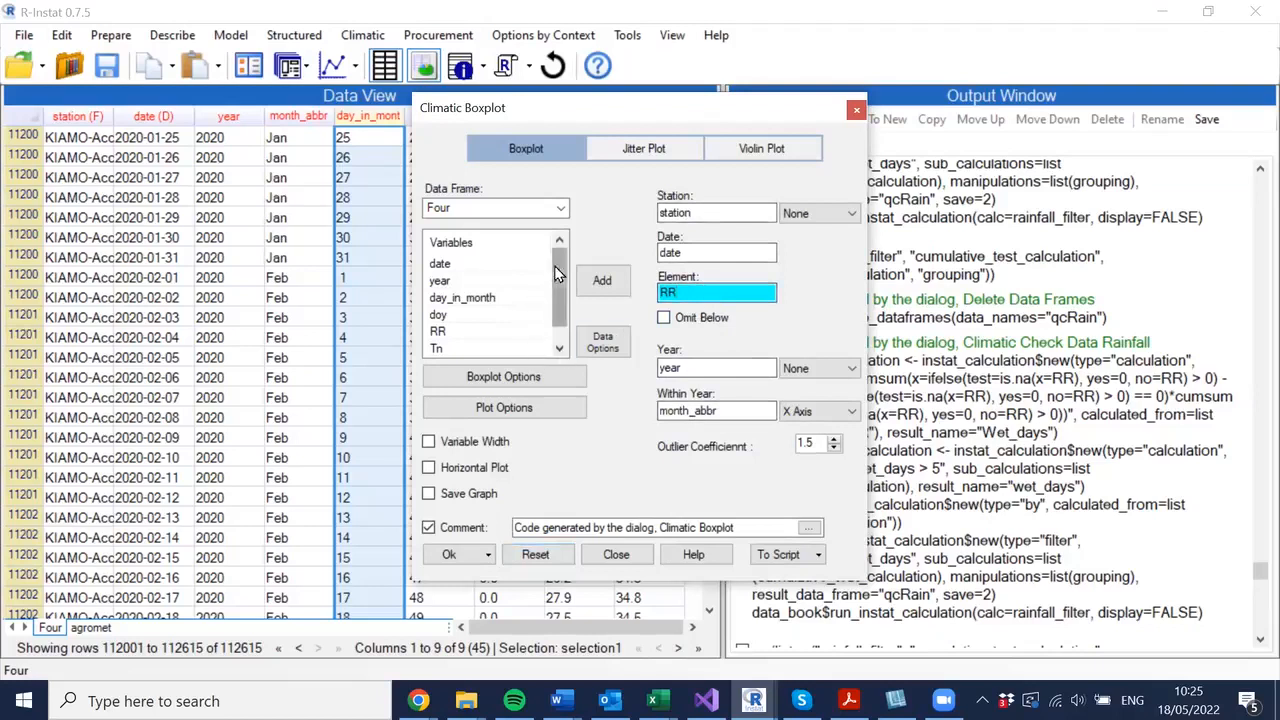
drag(560, 271, 561, 302)
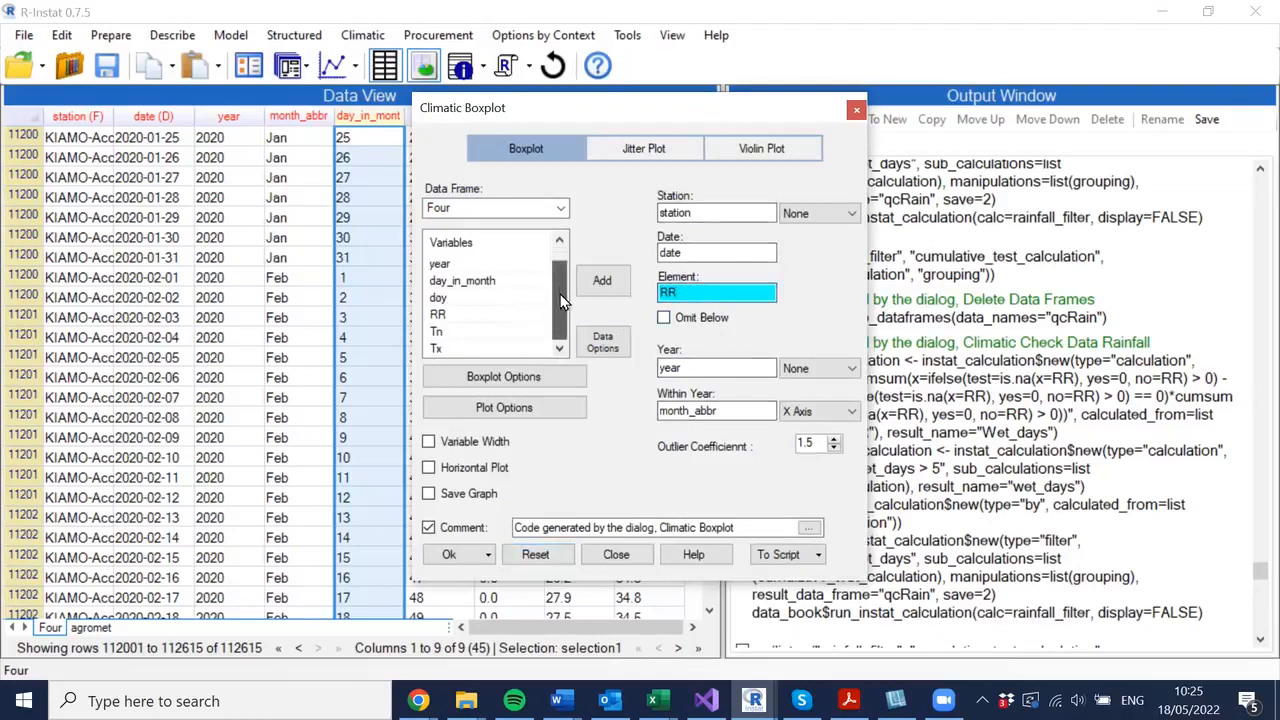
double_click(436, 349)
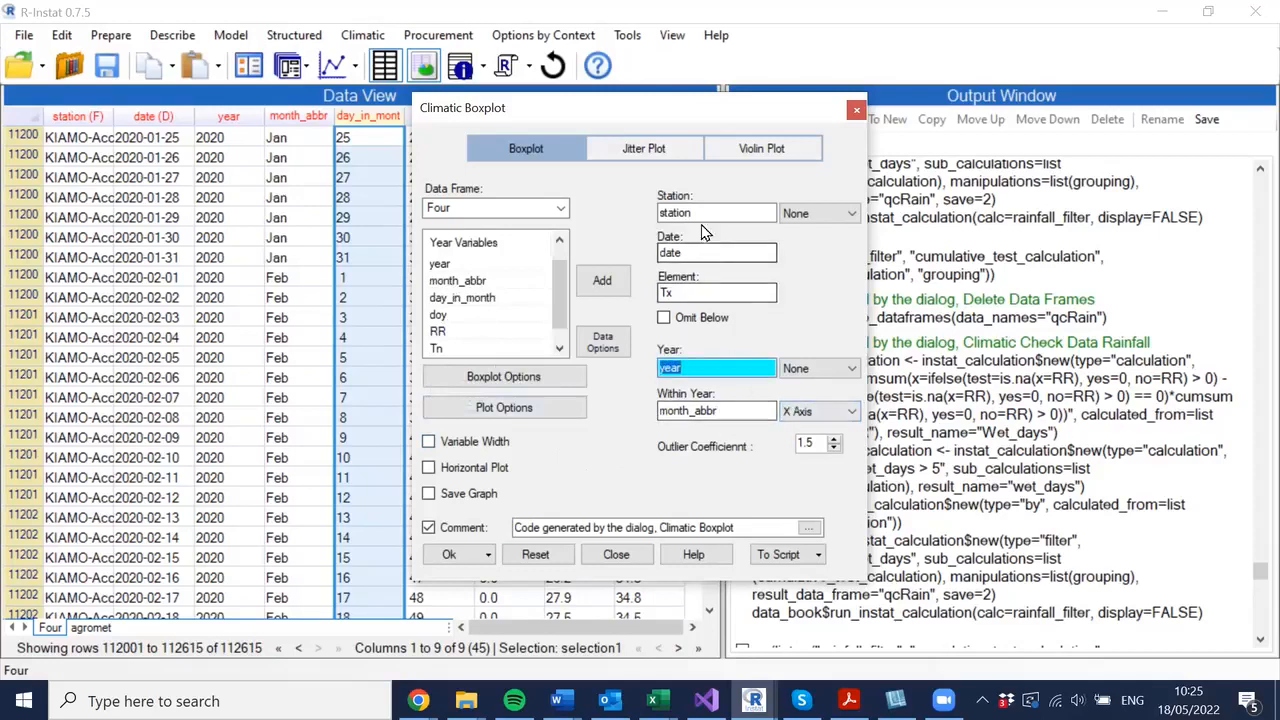
click(852, 215)
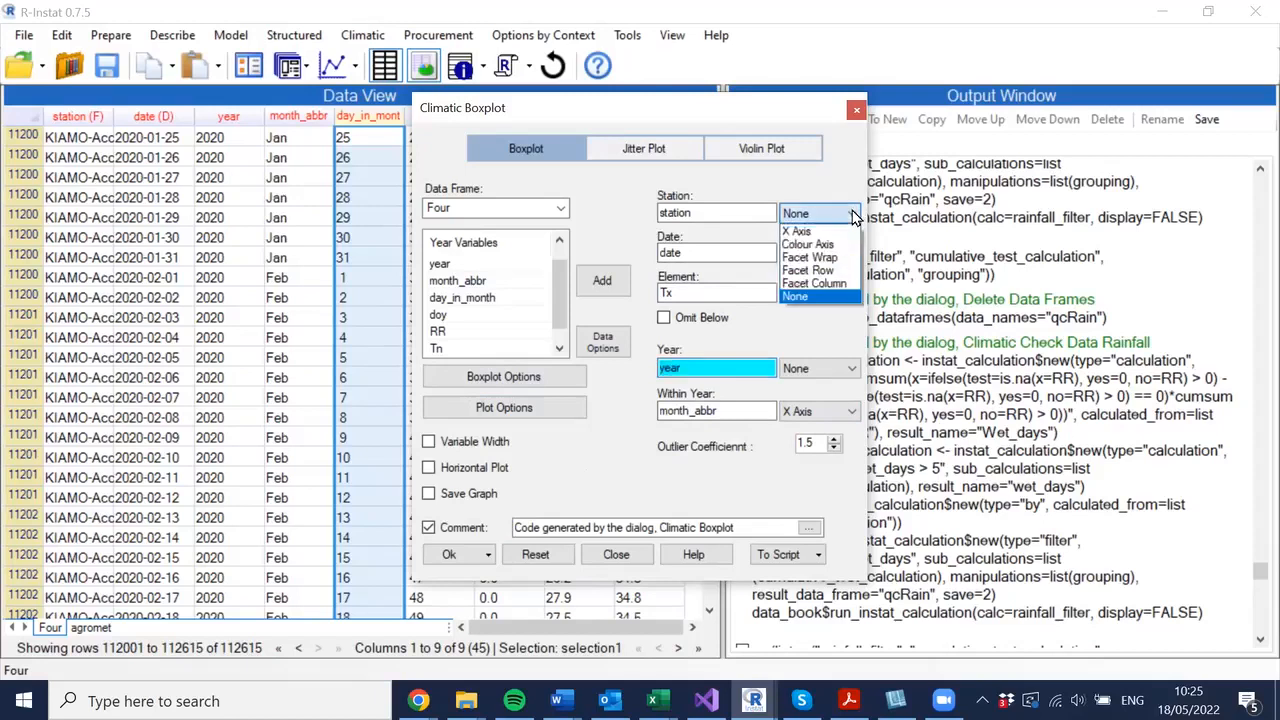
click(812, 258)
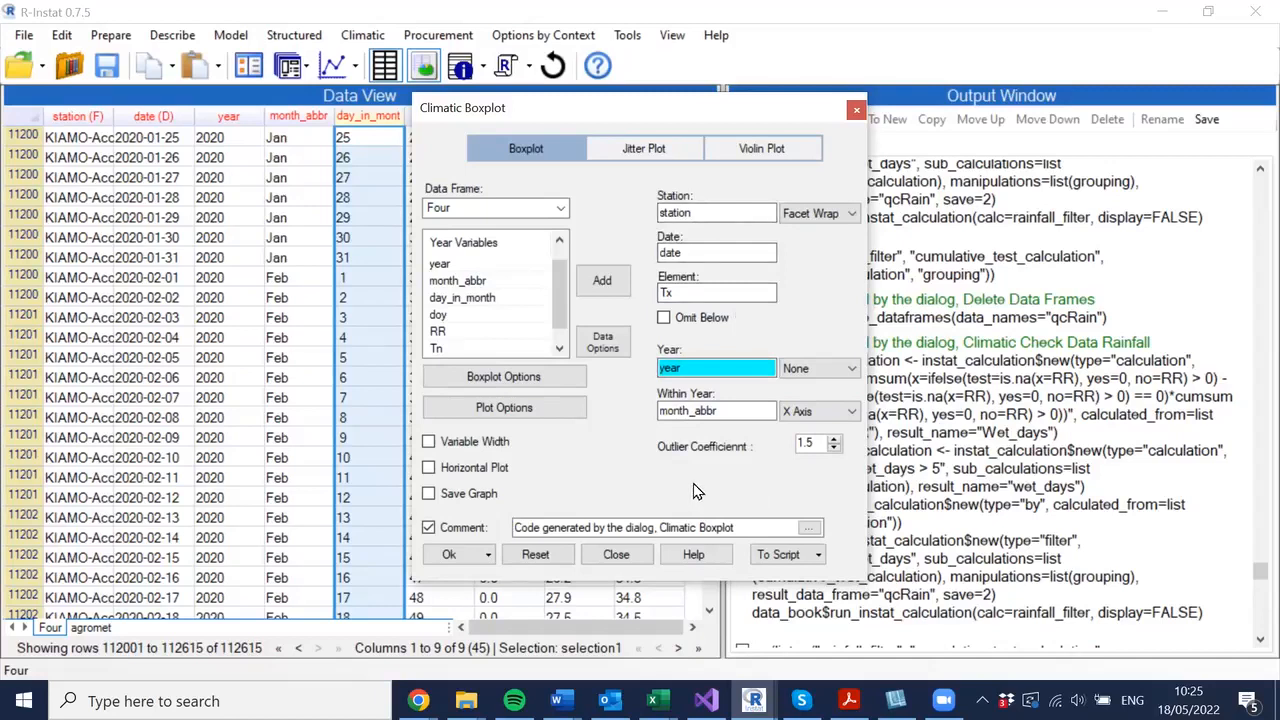
- Draw the Tx boxplot and open the last graph in its own window to examine it
click(452, 555)
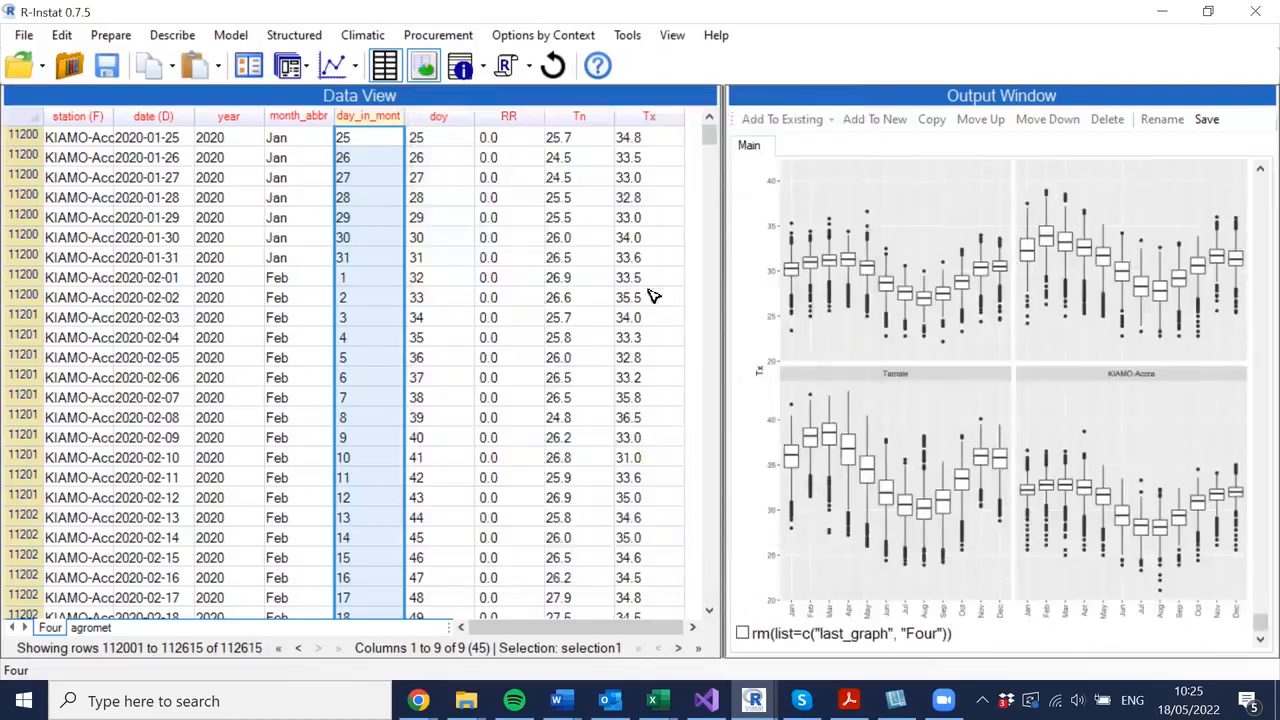
click(331, 67)
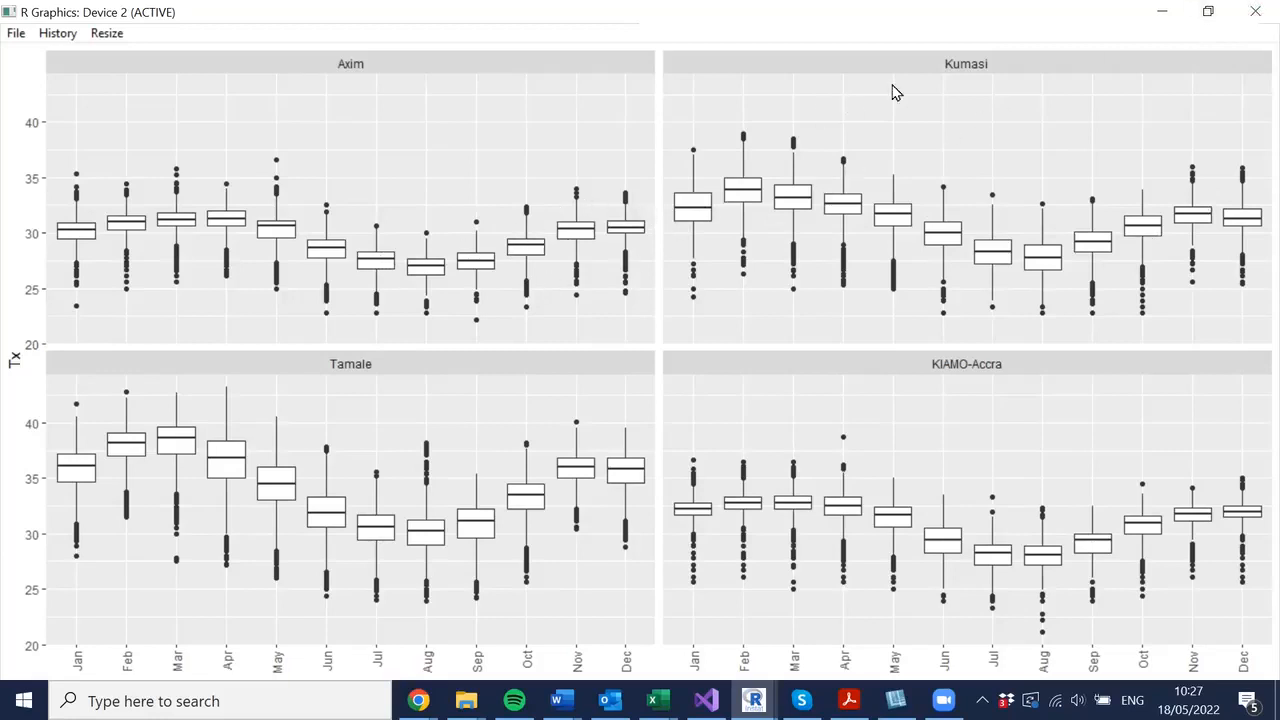
click(1253, 14)
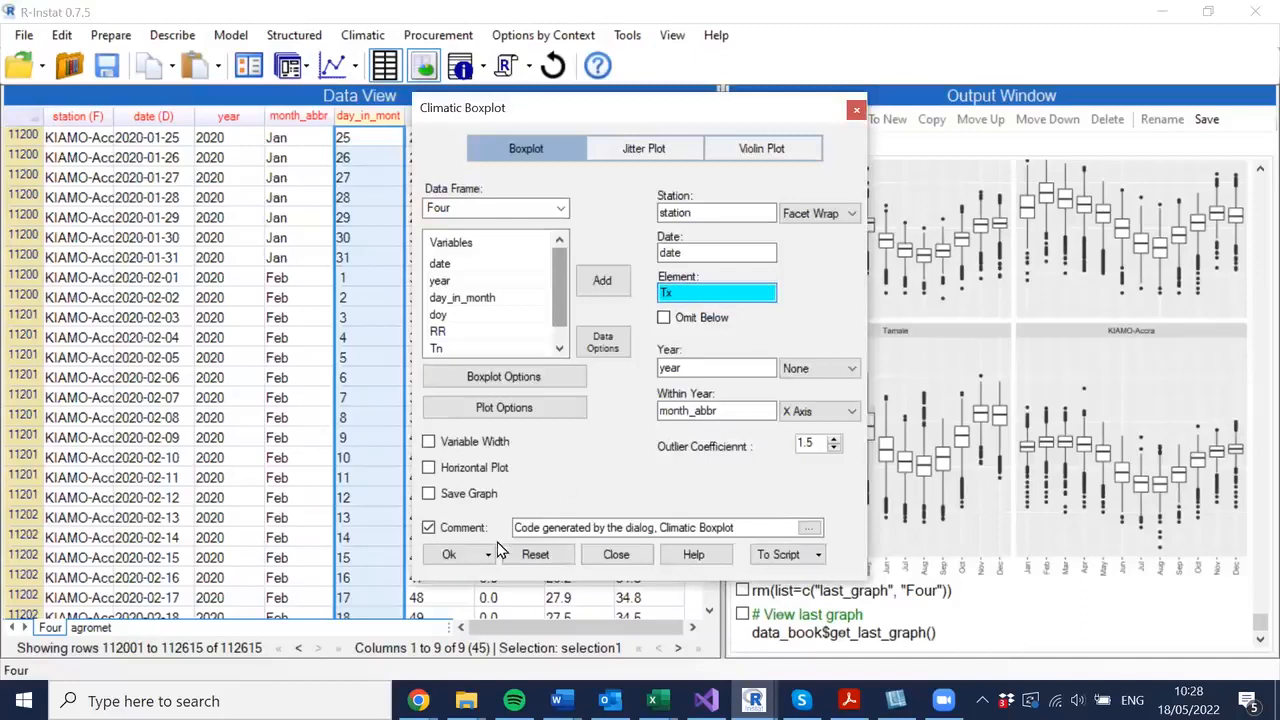
- Draw the boxplot again with Tn as the element and maximise the graph window
click(449, 552)
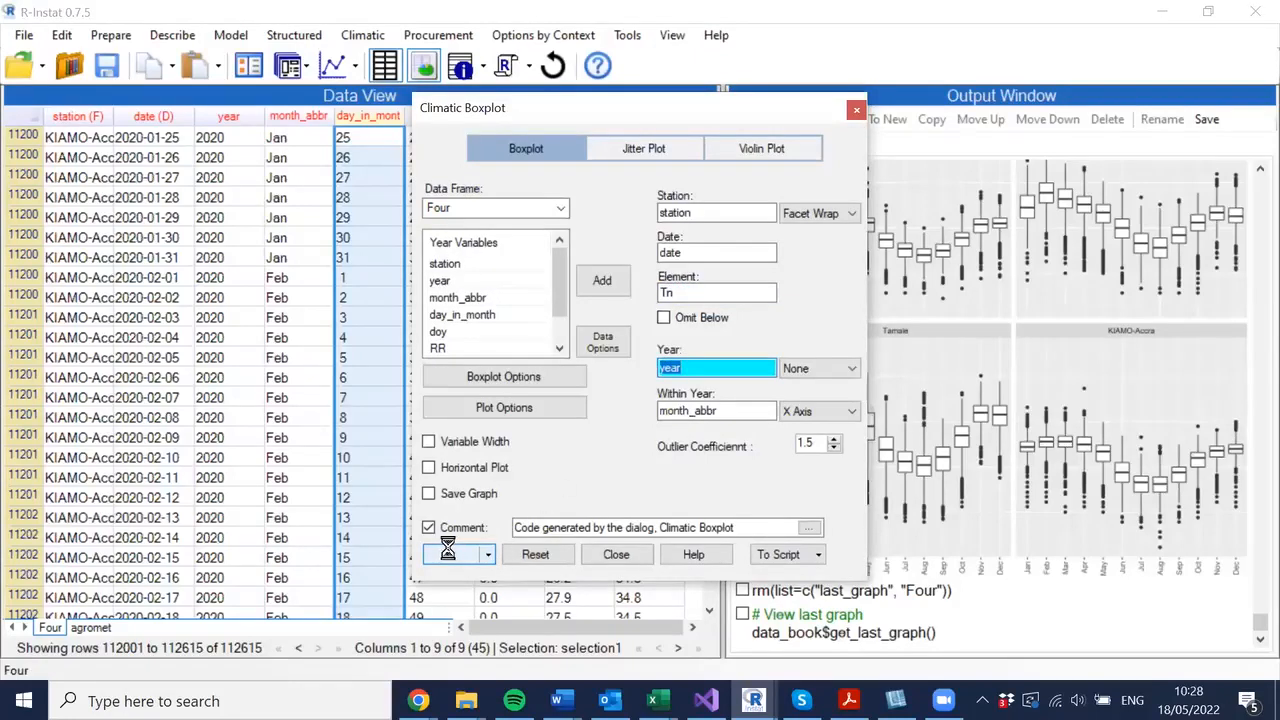
click(452, 556)
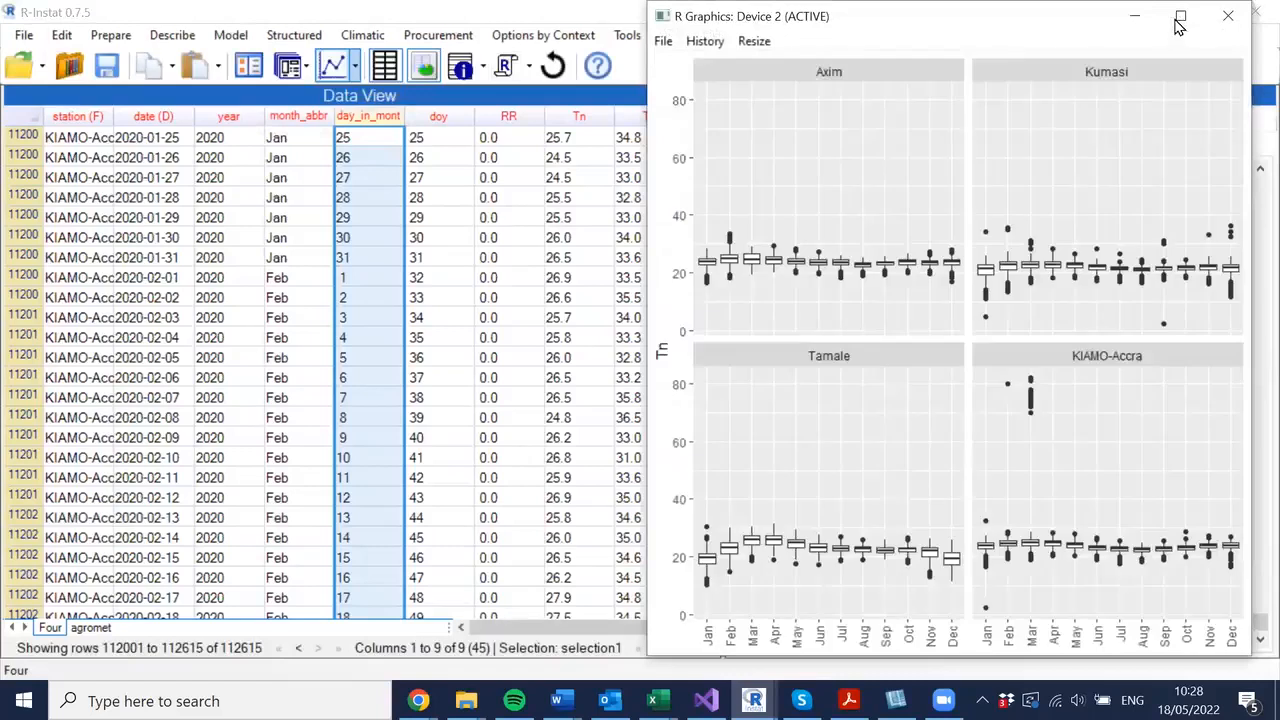
click(1178, 18)
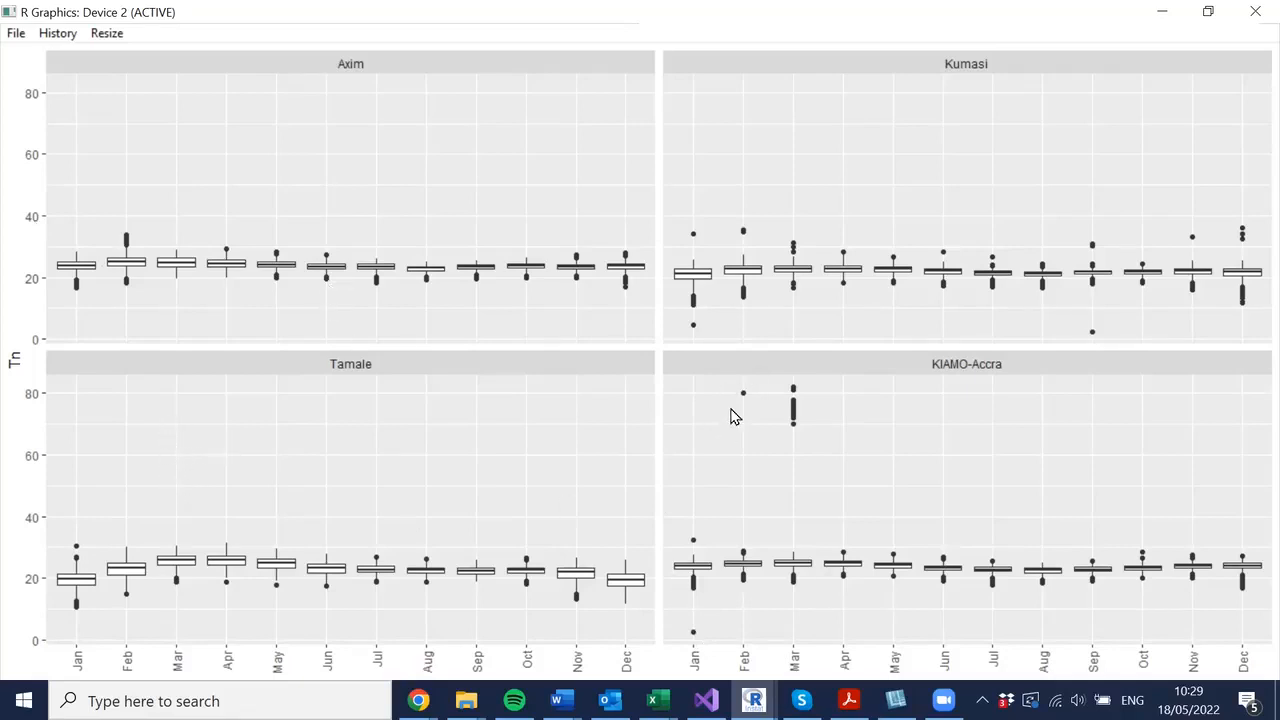
- Close the graph, set custom y-axis limits of 15 to 40 in the plot options, and draw the Tn boxplot
click(1253, 17)
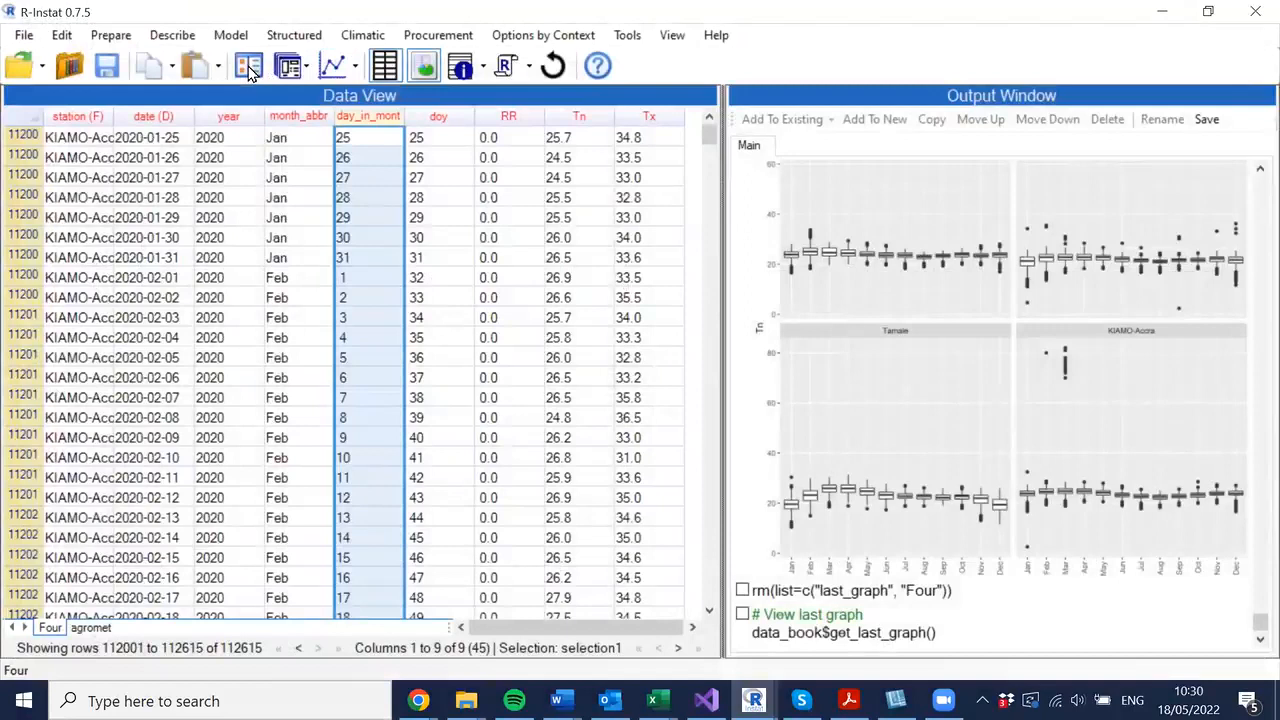
click(249, 68)
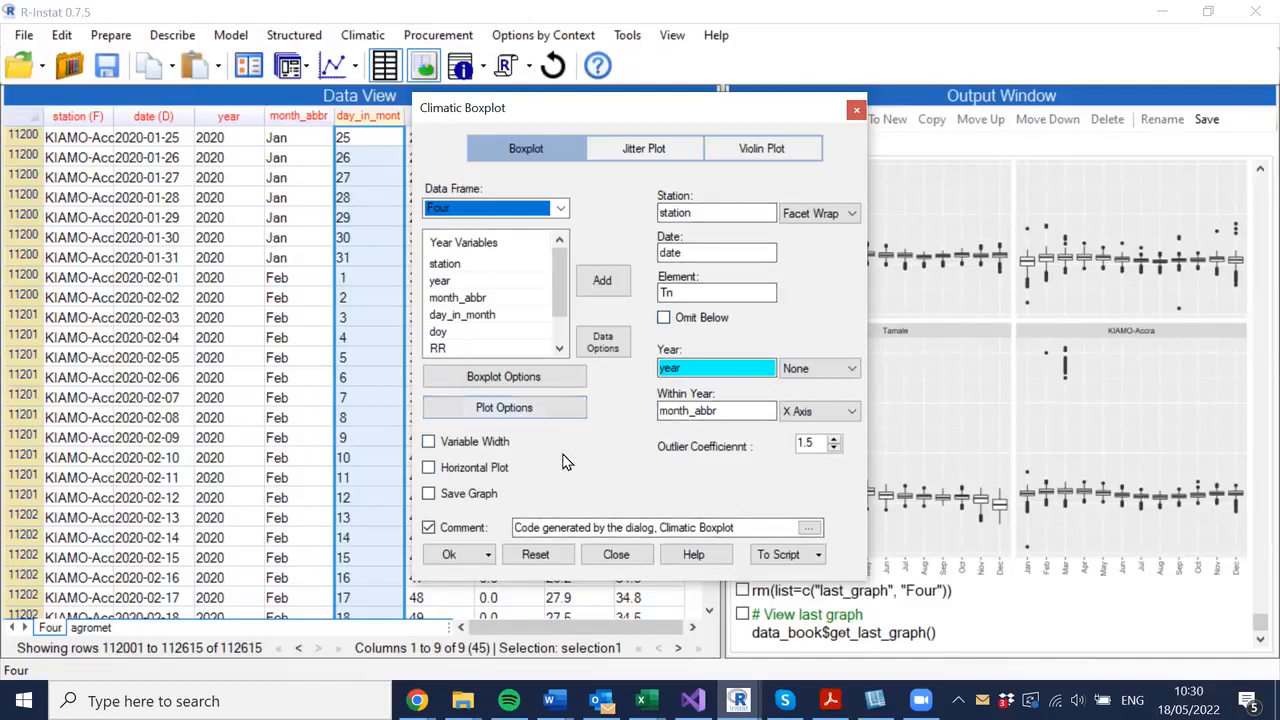
click(512, 410)
drag(768, 108, 434, 173)
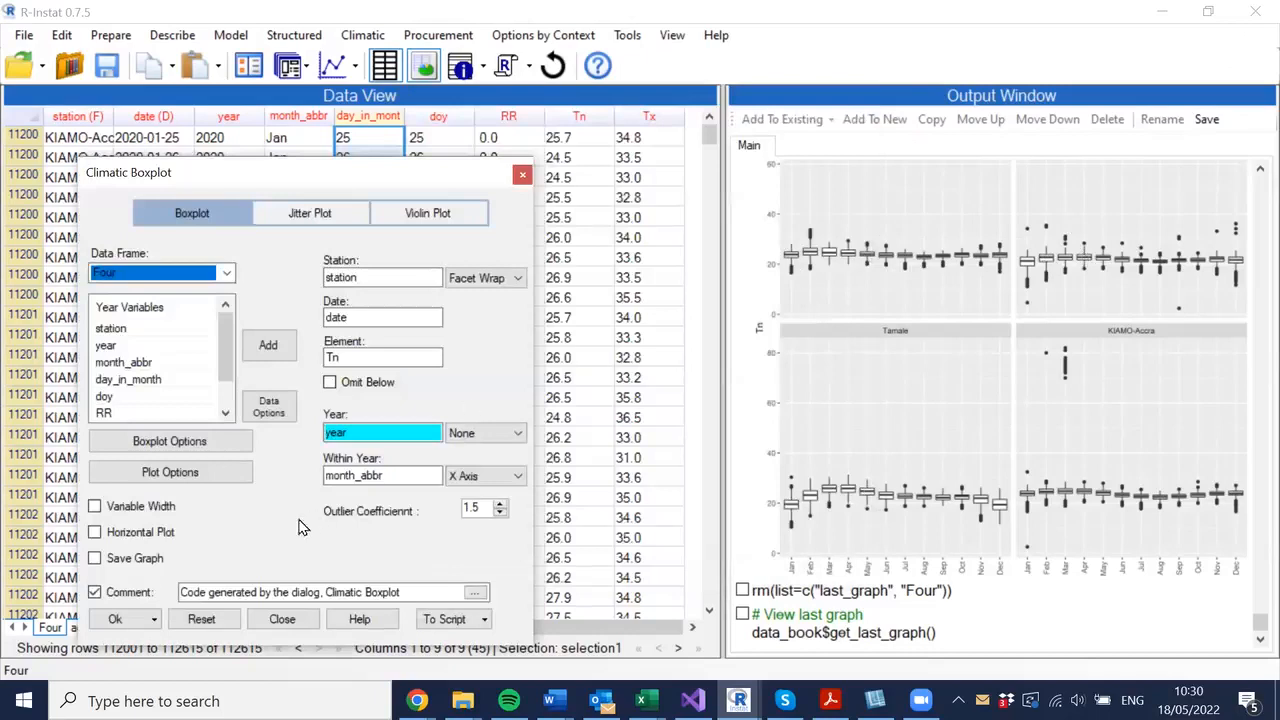
click(166, 476)
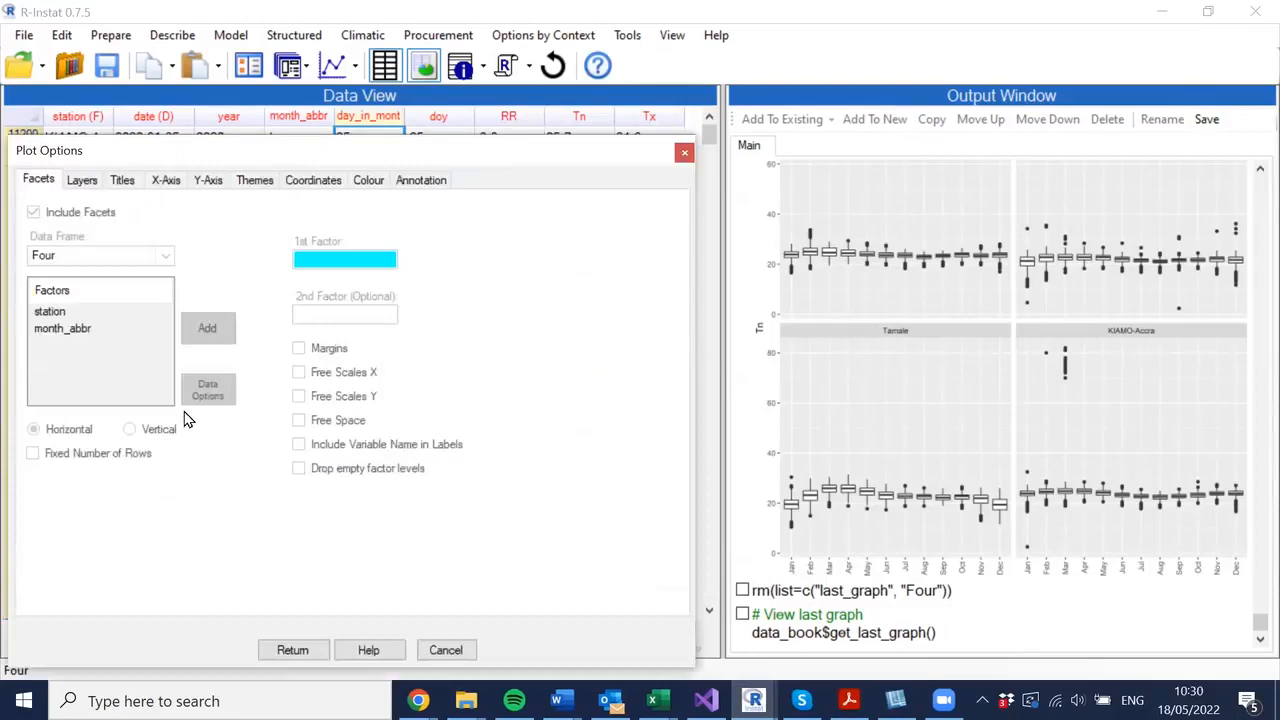
click(208, 181)
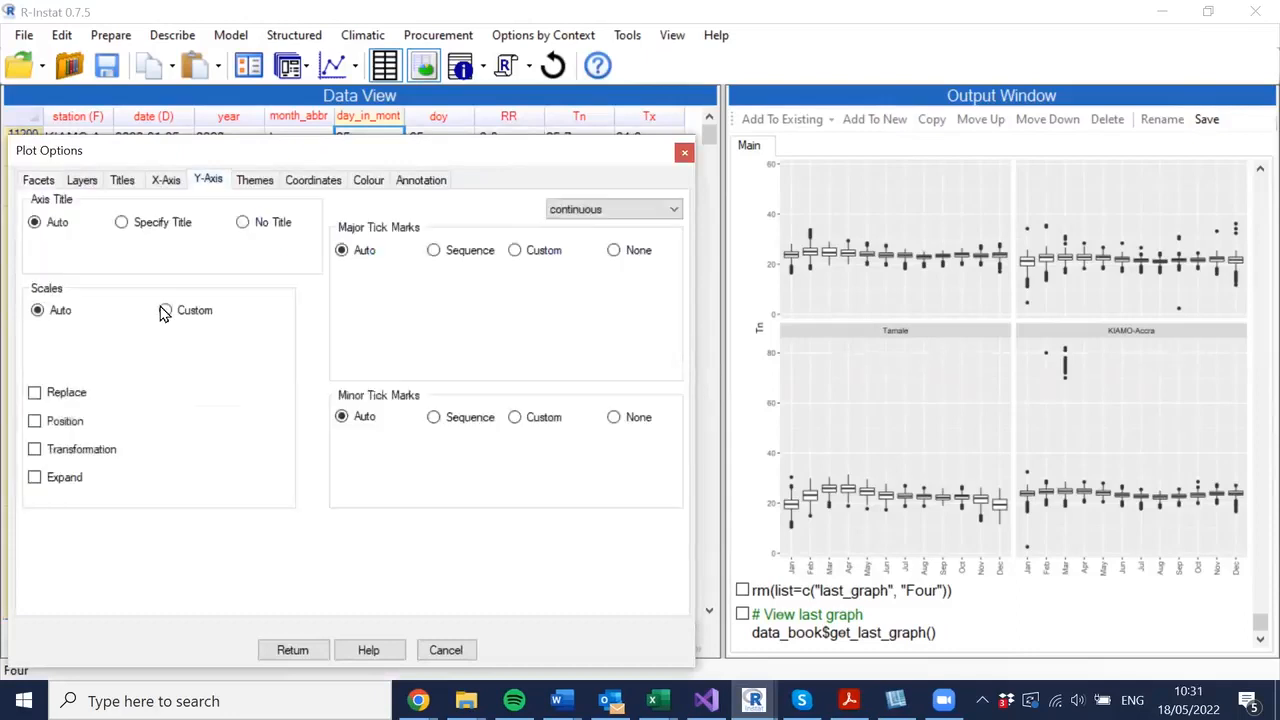
click(166, 311)
click(138, 337)
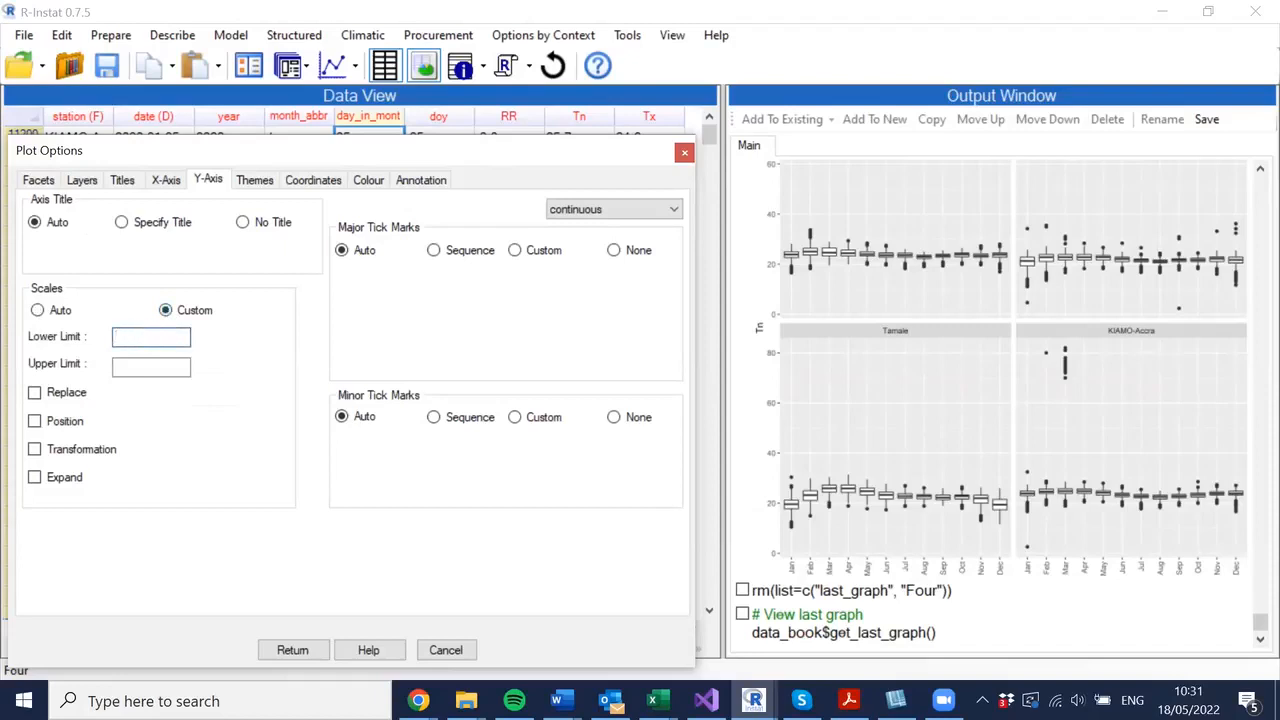
text(15)
click(143, 364)
text(40)
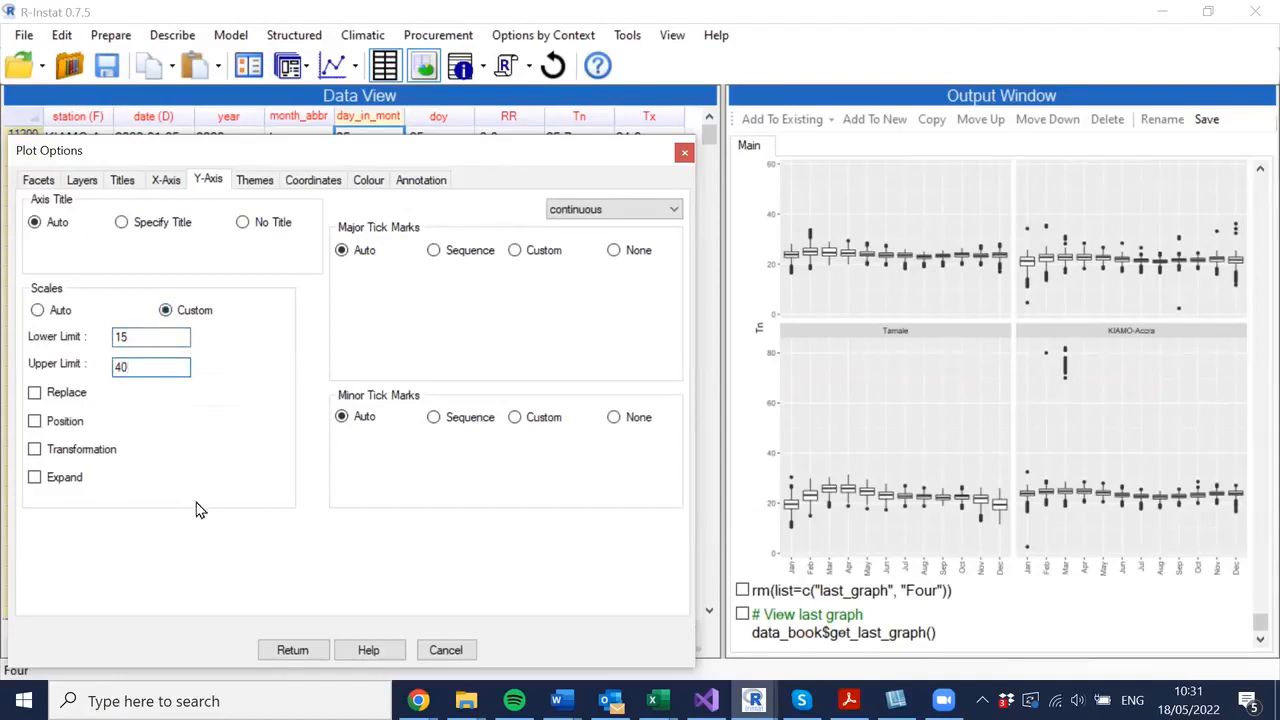
click(290, 650)
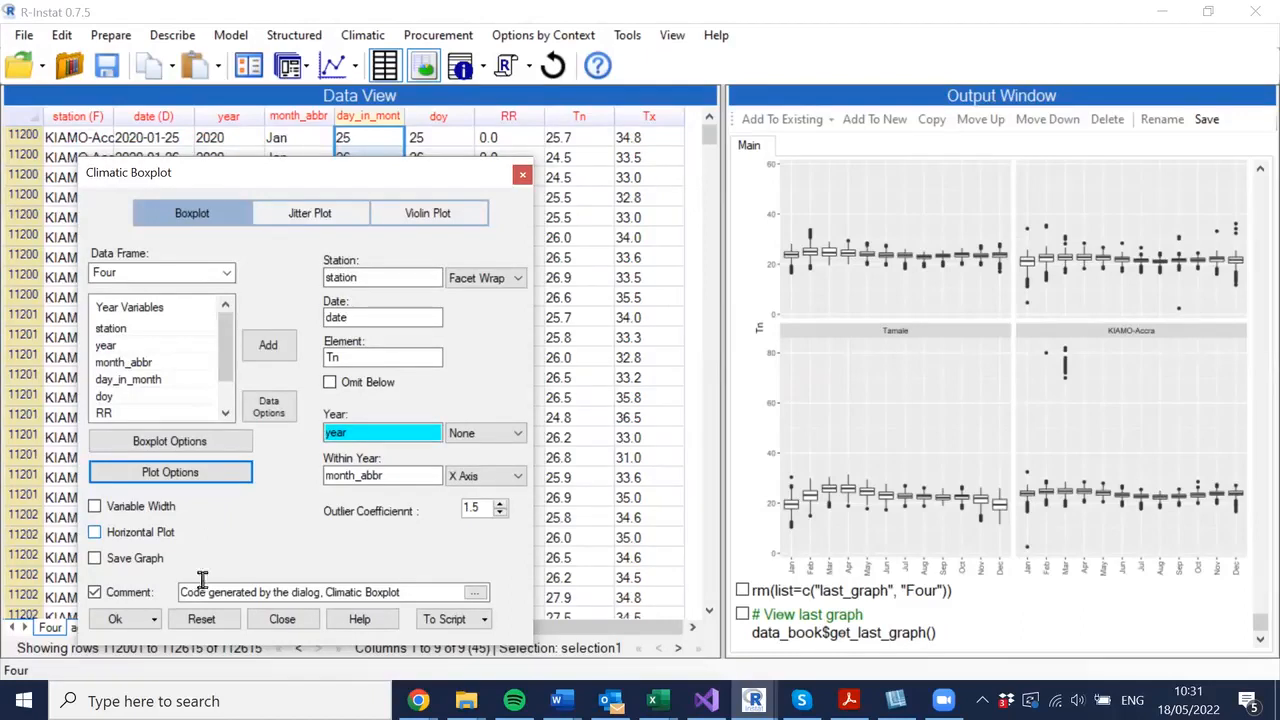
click(116, 622)
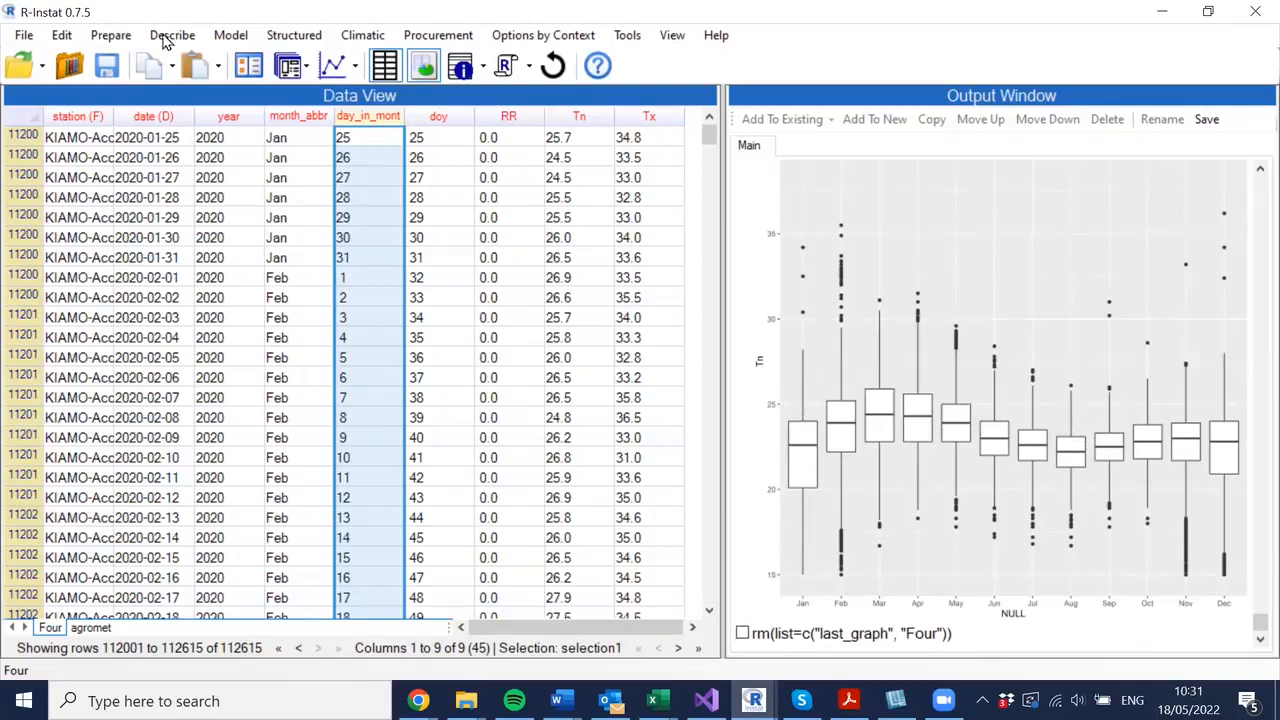
- Redraw the Tn boxplot faceted by station with Facet Wrap and switch to the graph window to examine it
click(249, 65)
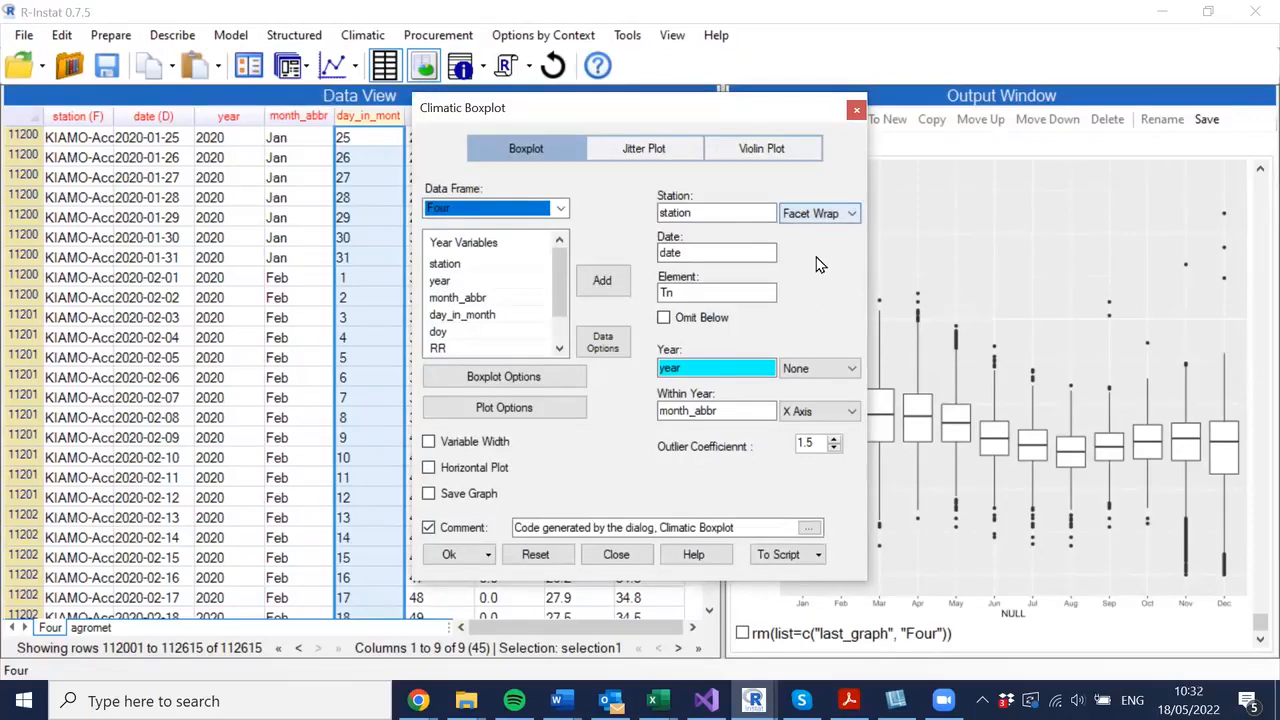
click(822, 214)
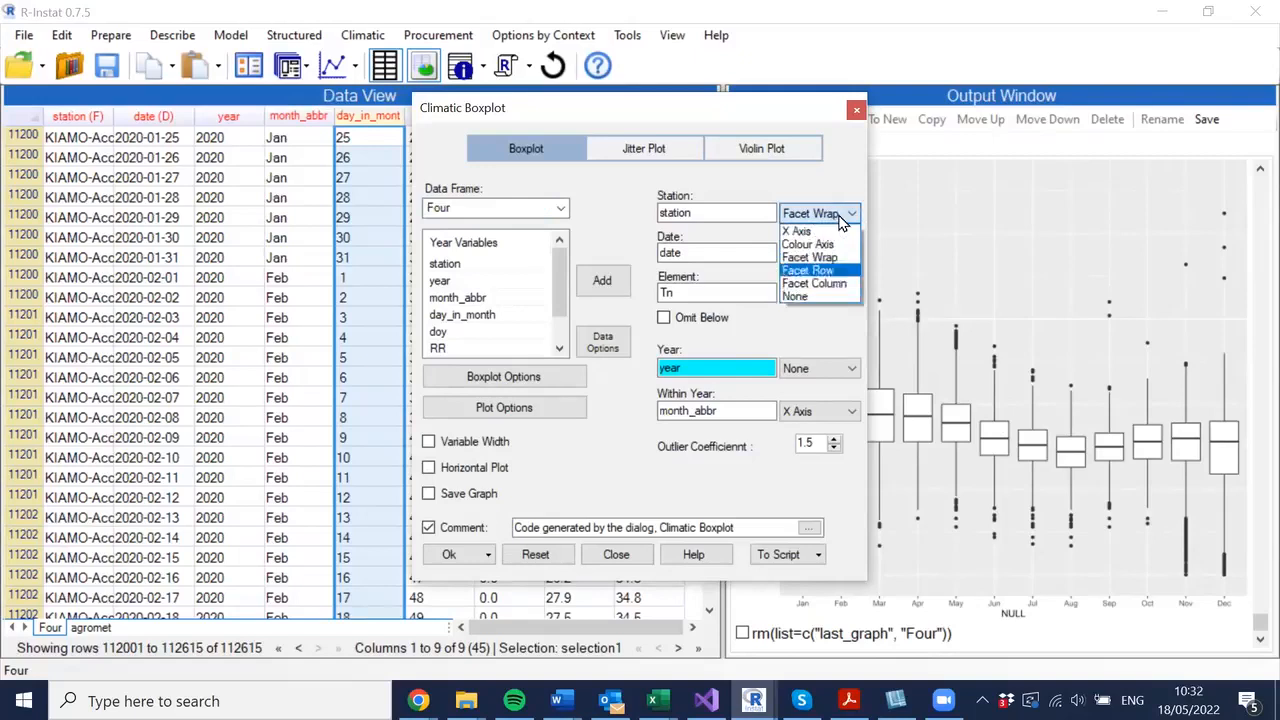
click(841, 216)
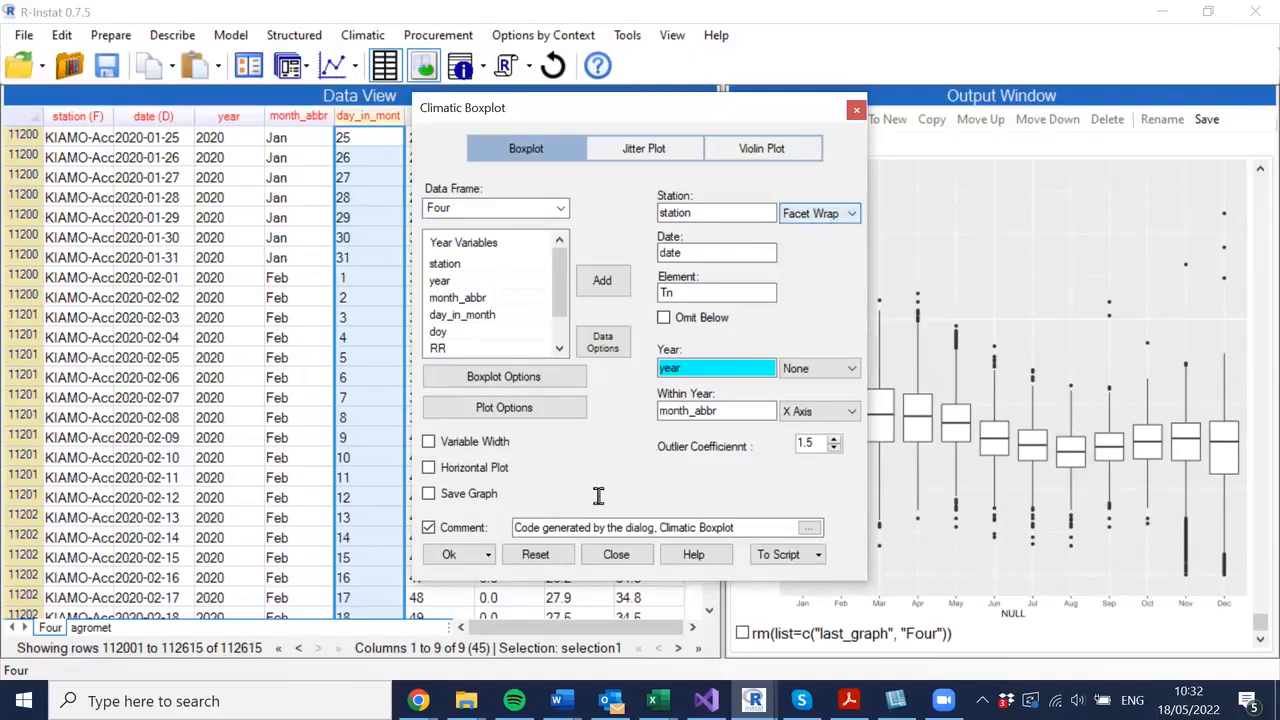
click(452, 556)
click(452, 554)
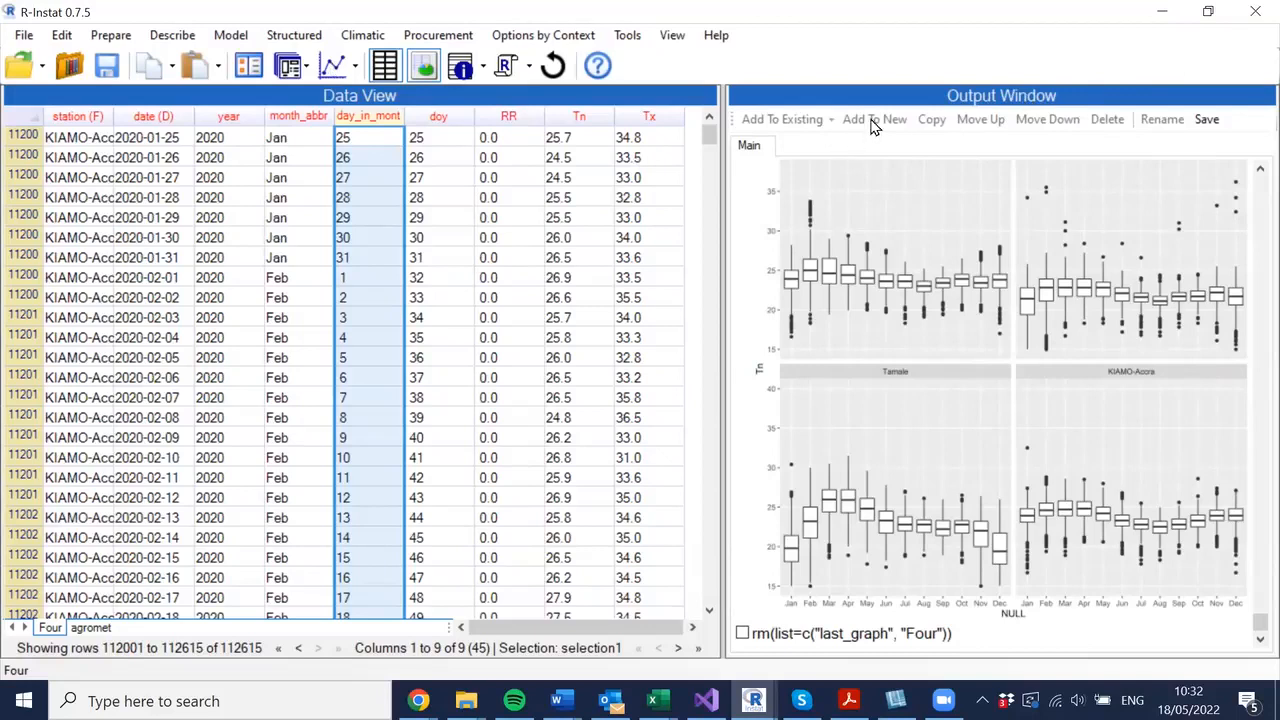
key(alt+Tab)
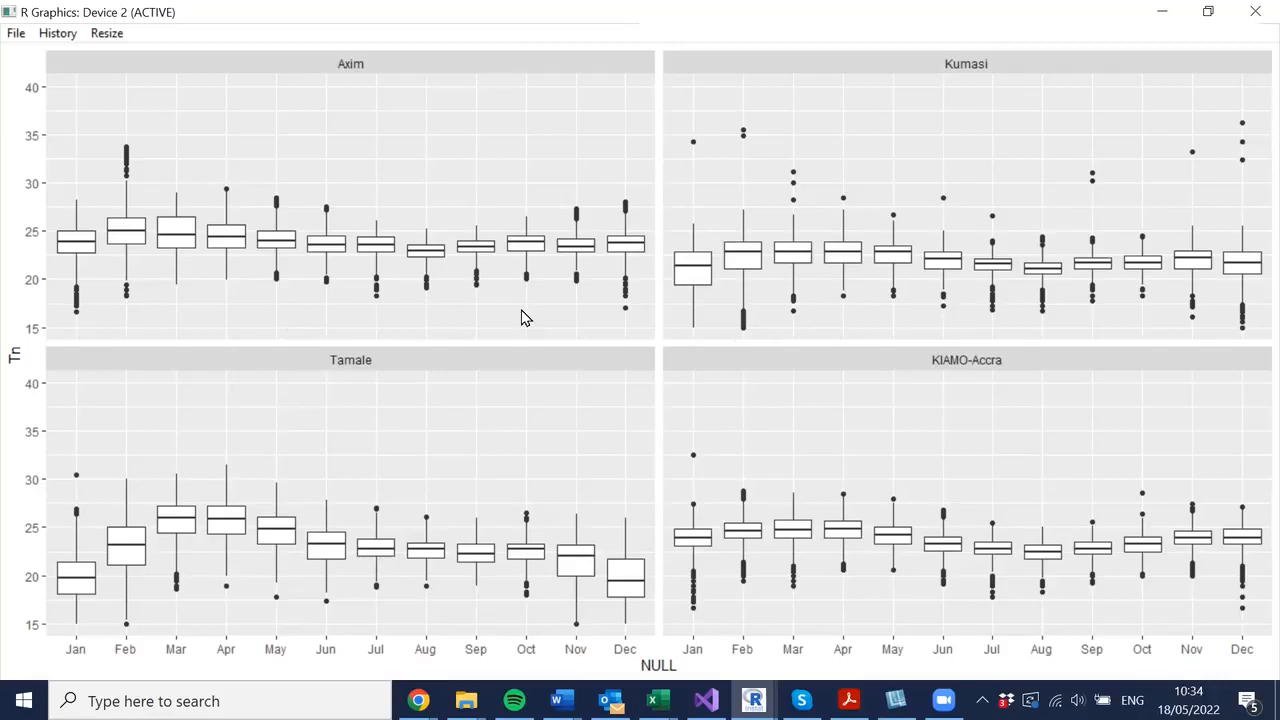
- Close the graph and draw the RR boxplot with variable width boxes and an outlier coefficient of 2.5
click(1253, 17)
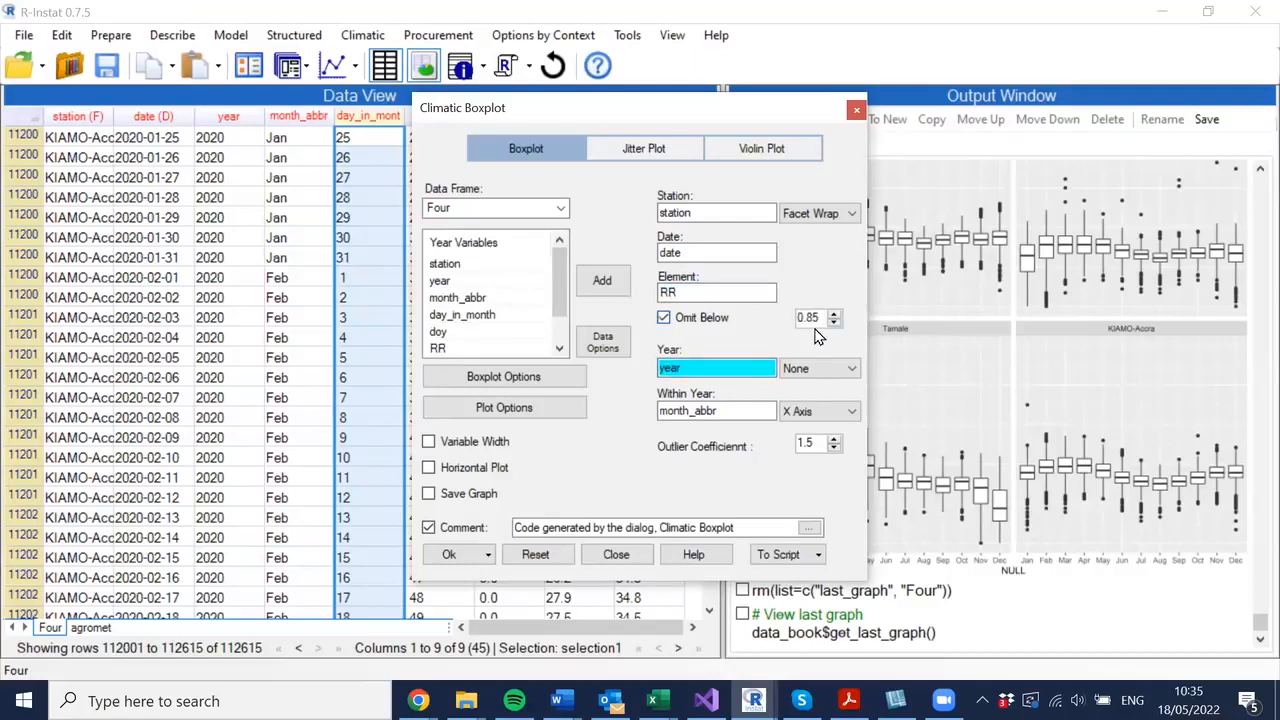
click(430, 442)
drag(813, 443, 751, 417)
text(2)
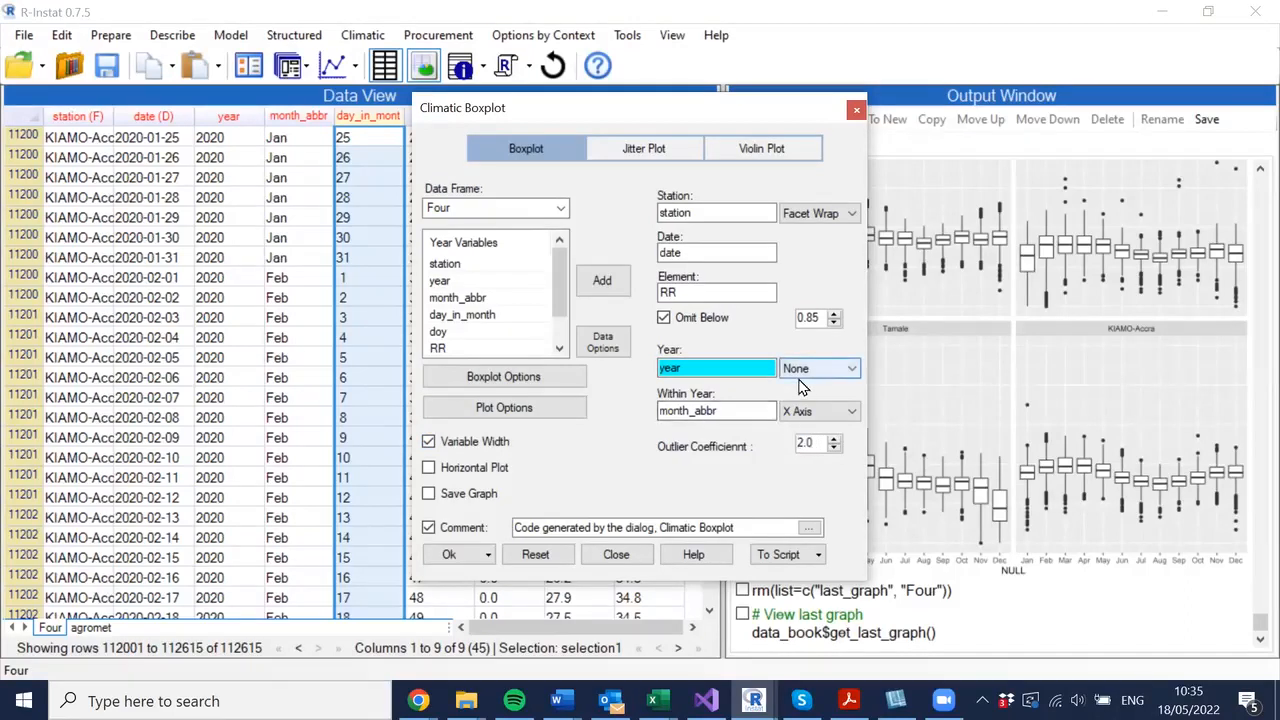
click(833, 440)
click(833, 440)
click(833, 440)
click(833, 440)
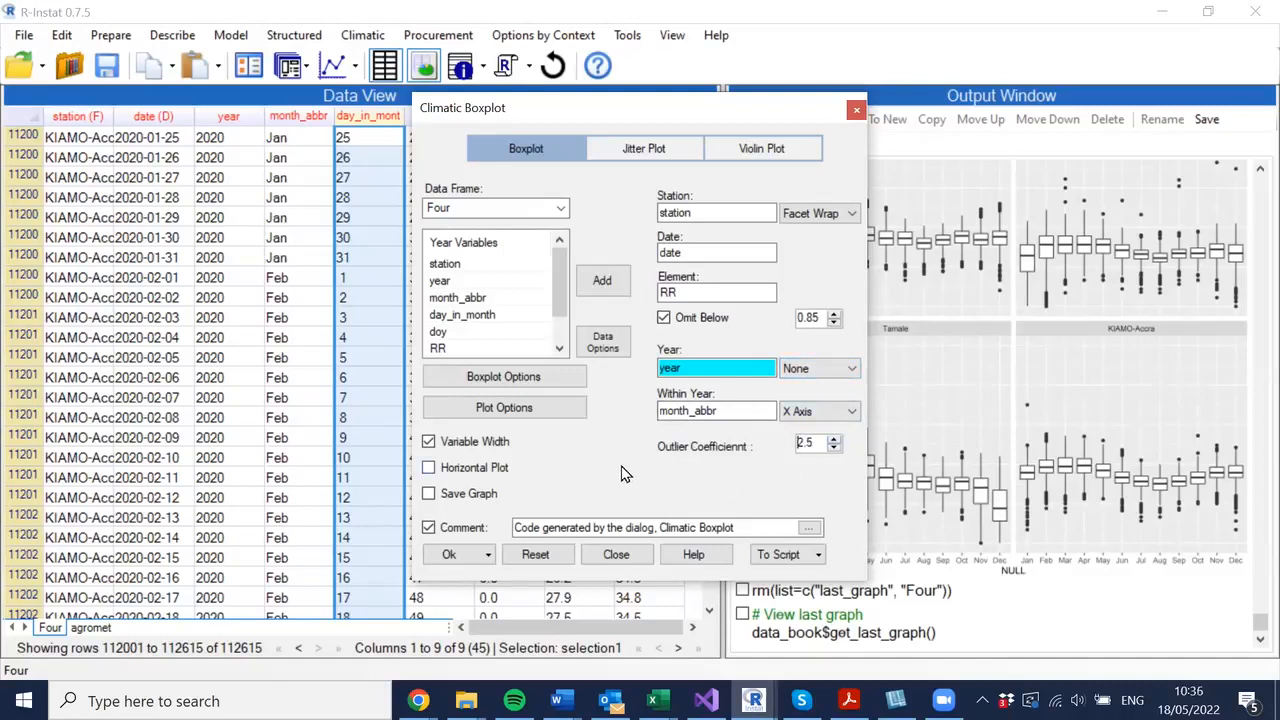
click(448, 557)
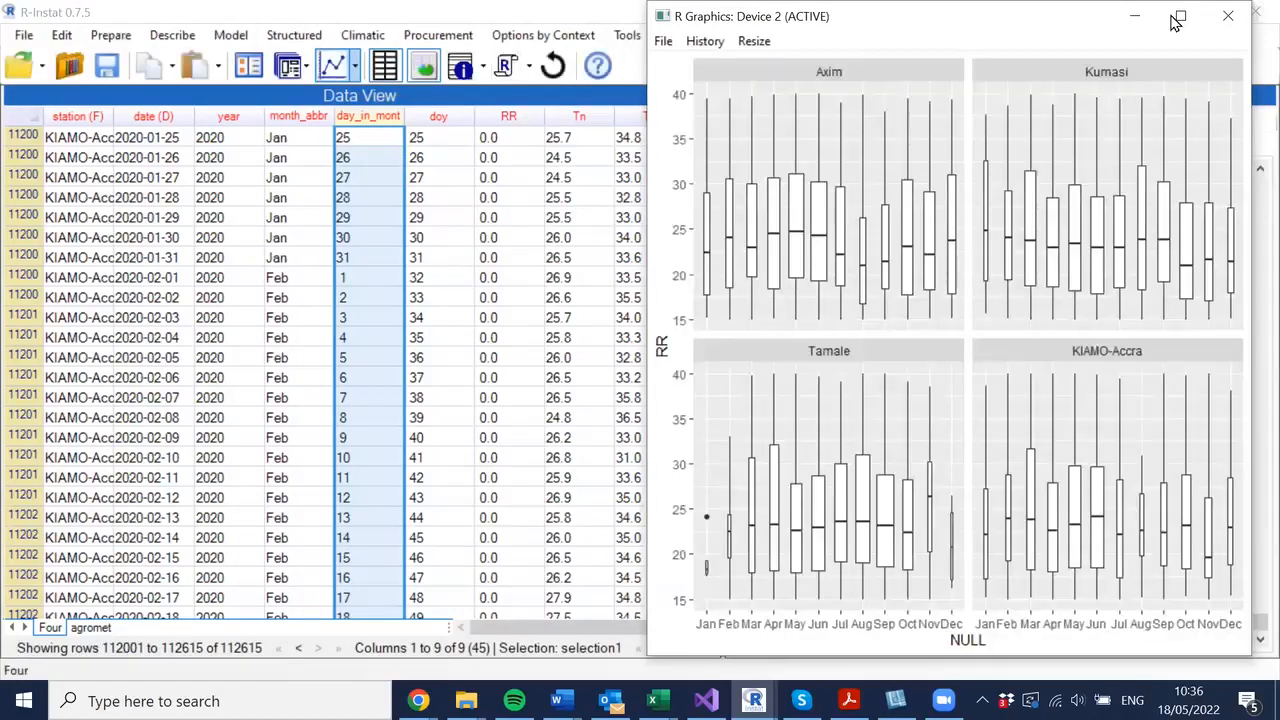
- Maximise the graph window and redraw the RR boxplot with stations shown by Facet Wrap
click(1178, 18)
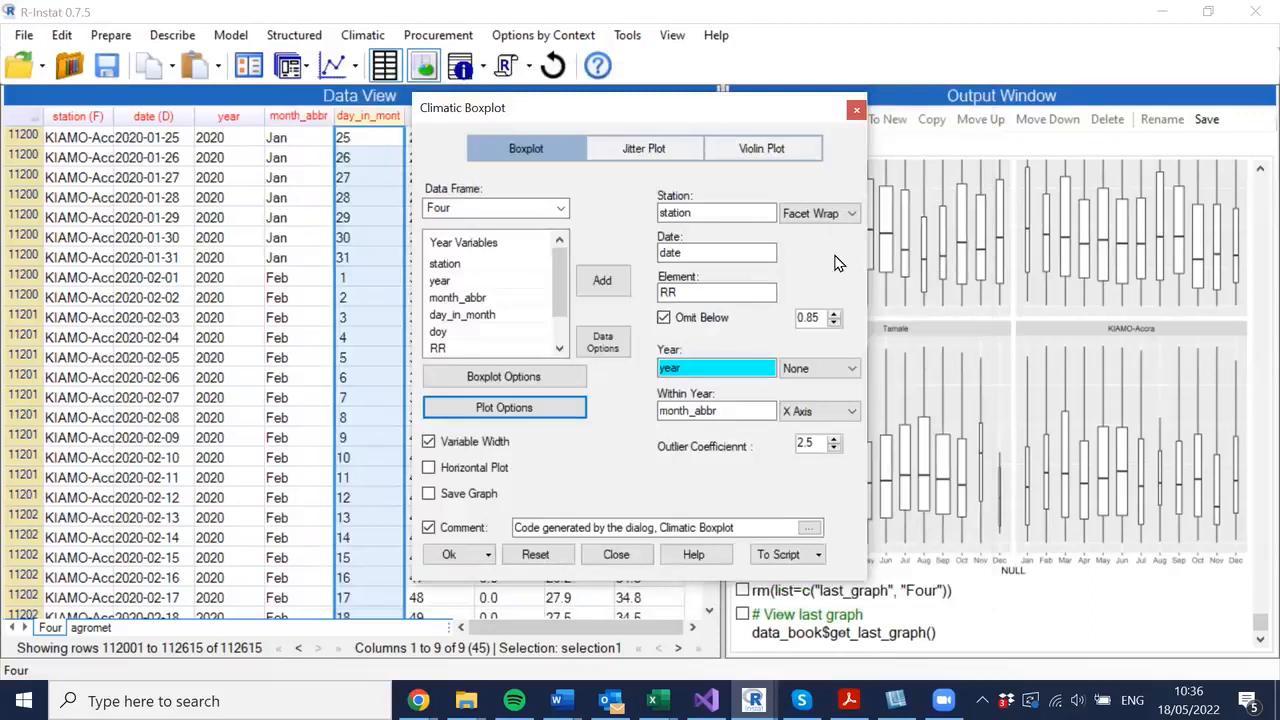
click(820, 213)
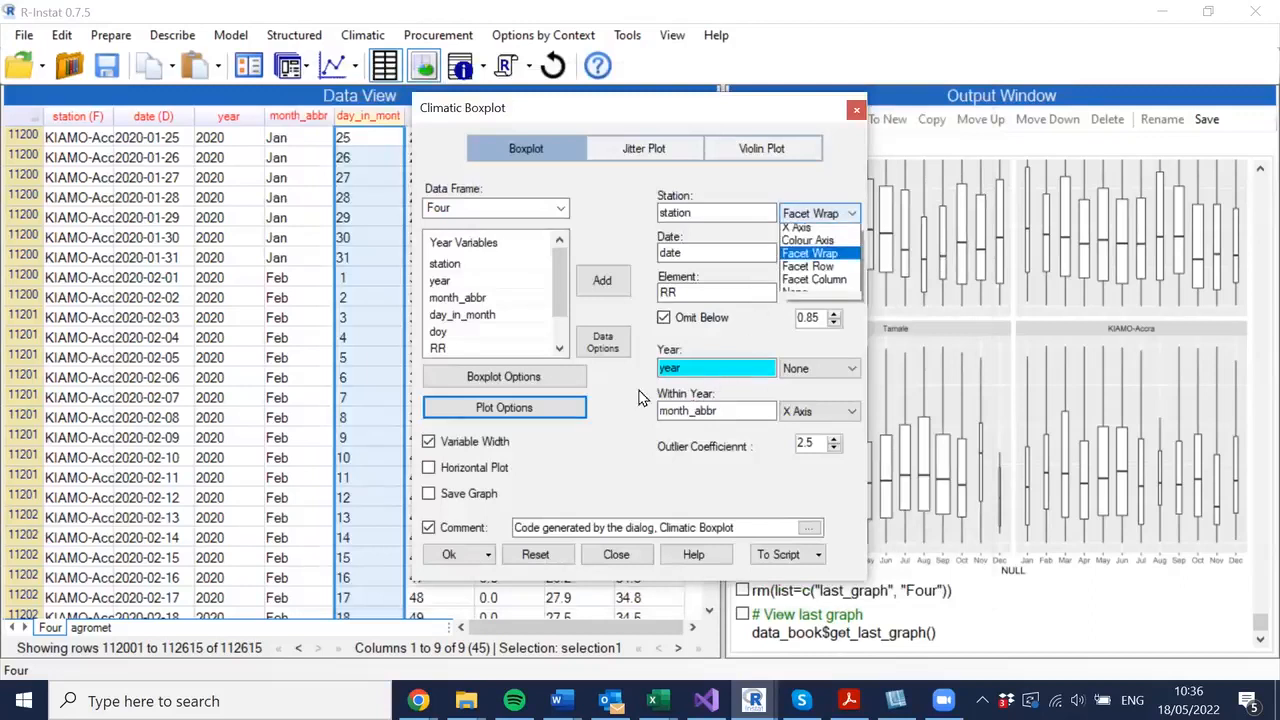
click(450, 558)
click(450, 557)
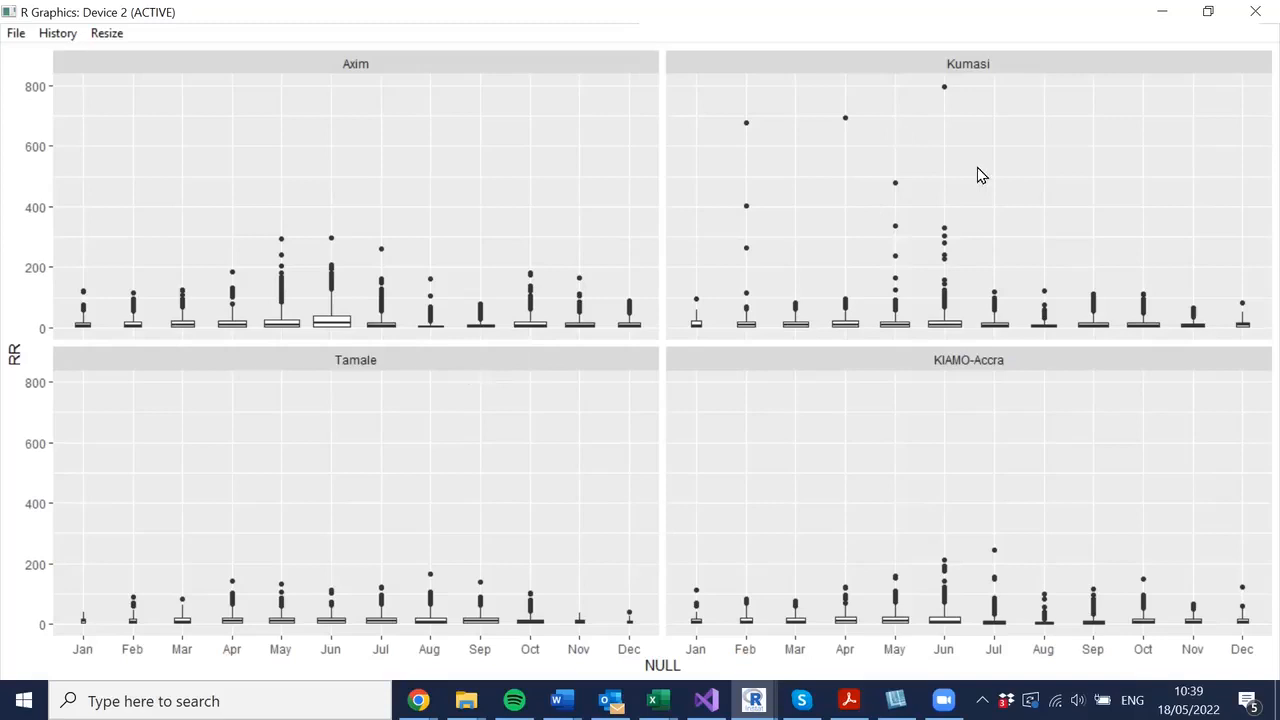
- Close the graph window and open the QC Temperatures dialog
click(1253, 12)
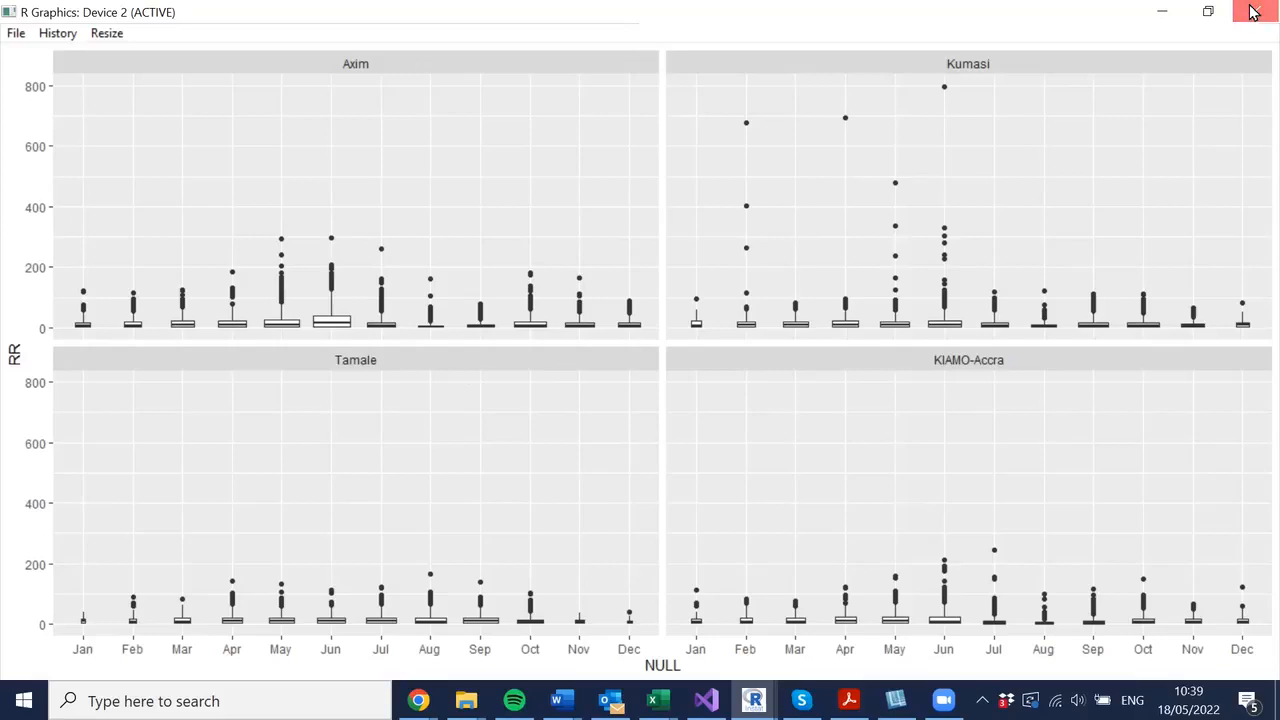
click(1253, 12)
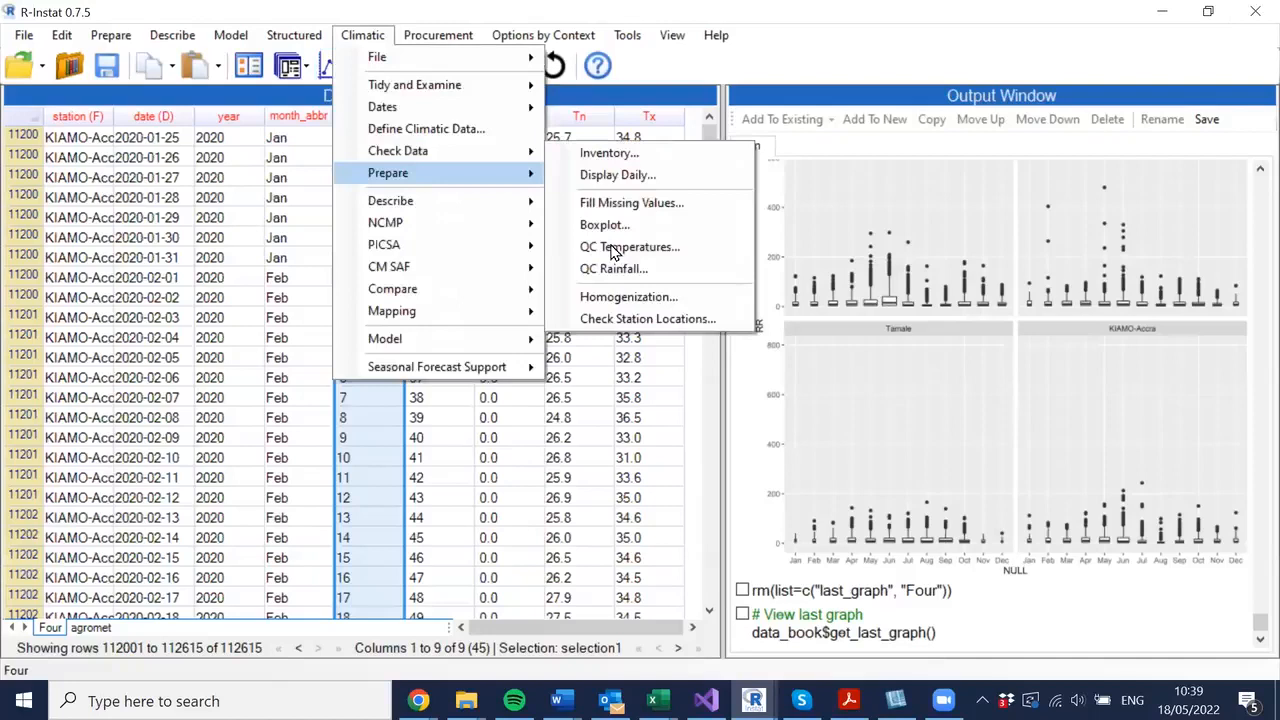
click(676, 256)
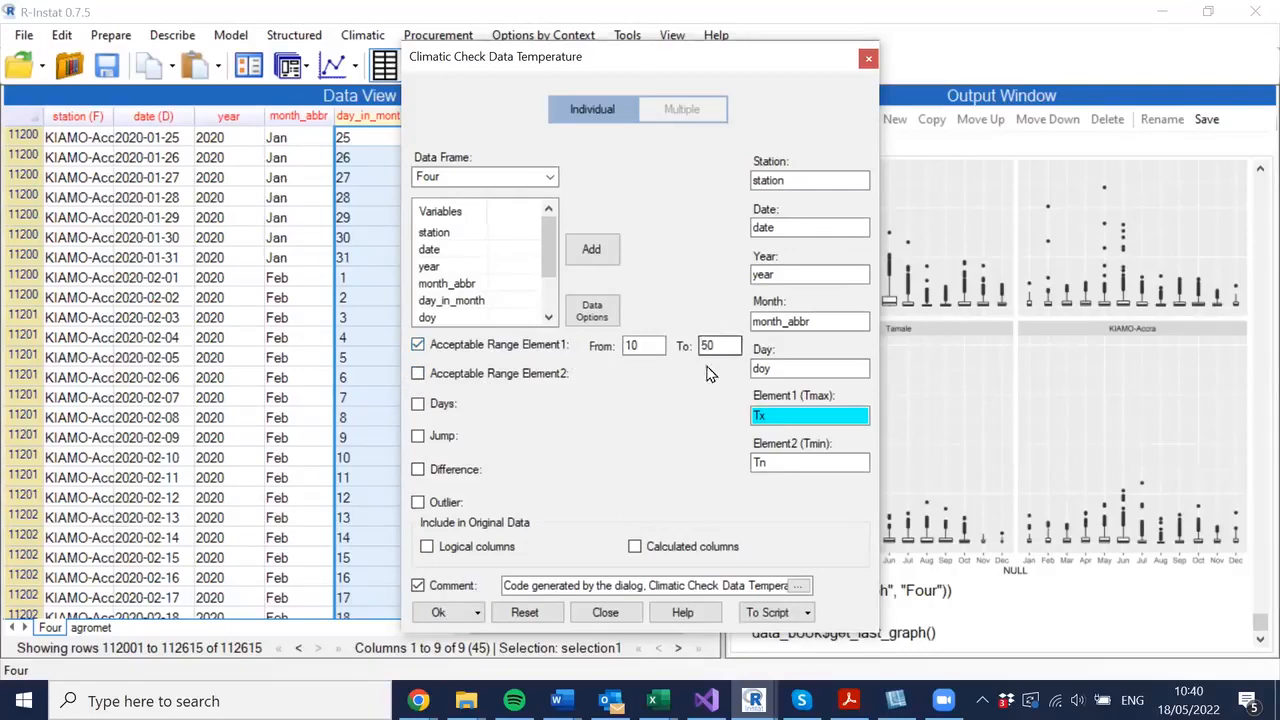
- Run the temperature check with only the Days test, flagging 7 or more consecutive identical values
click(418, 345)
click(418, 375)
click(418, 375)
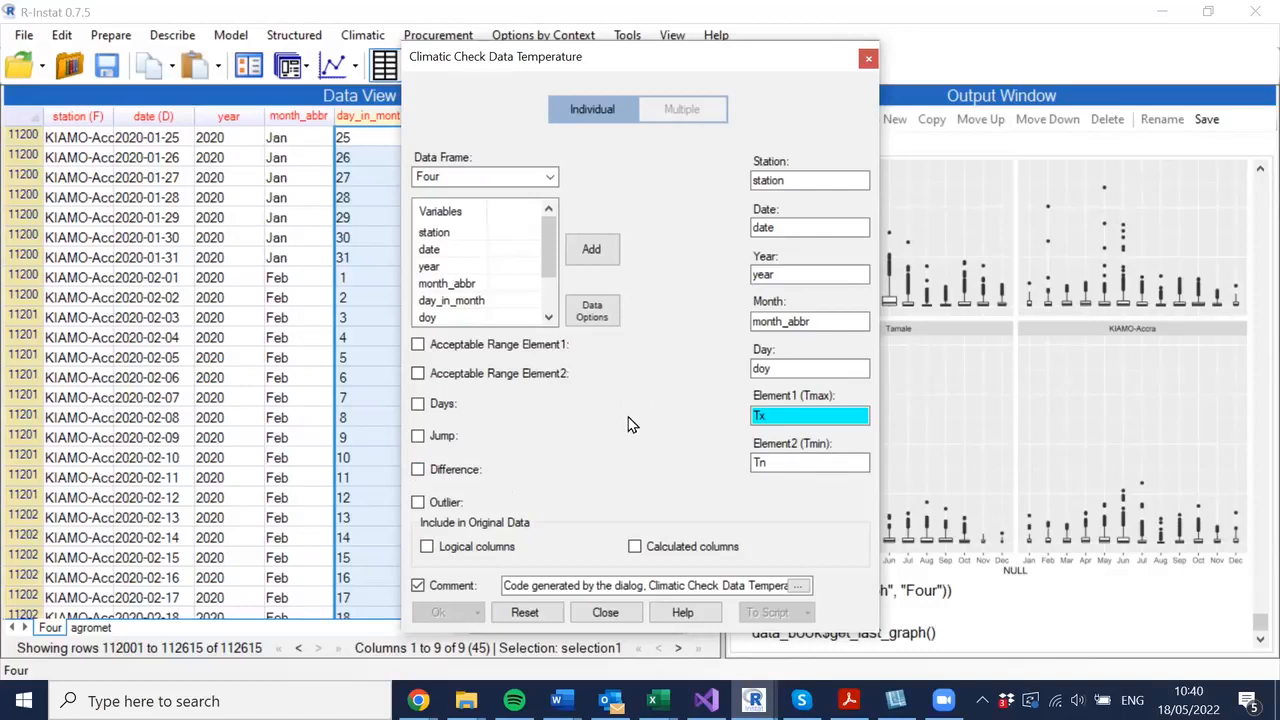
click(495, 415)
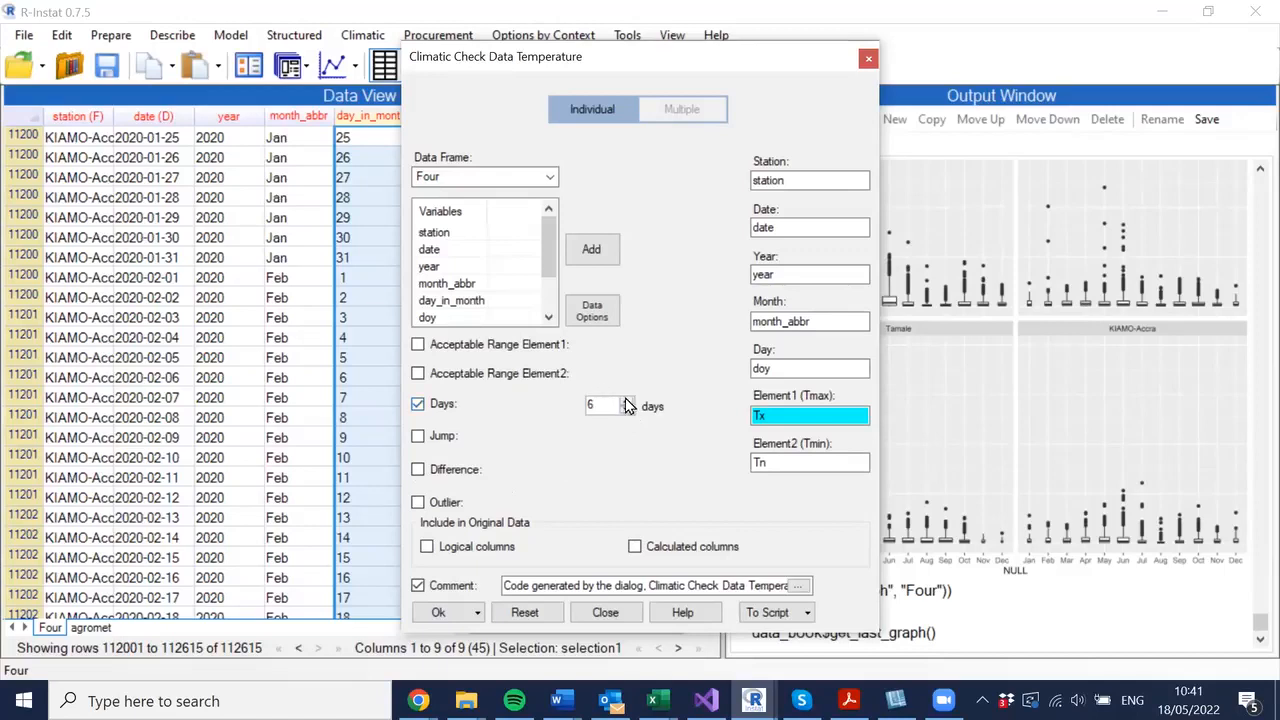
scroll(625, 400, down, 2)
click(626, 402)
click(626, 402)
key(Up)
click(440, 614)
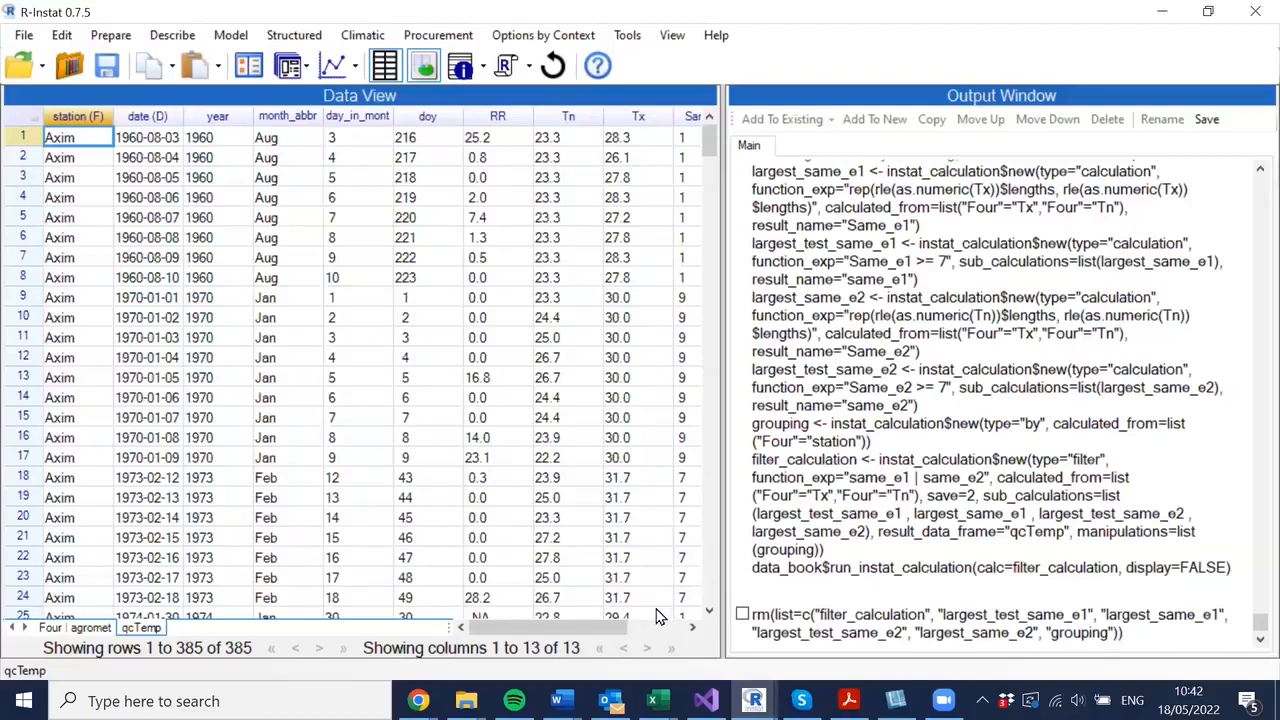
- Browse across the columns of the qcTemp result data for the same-value flags
drag(617, 627, 697, 608)
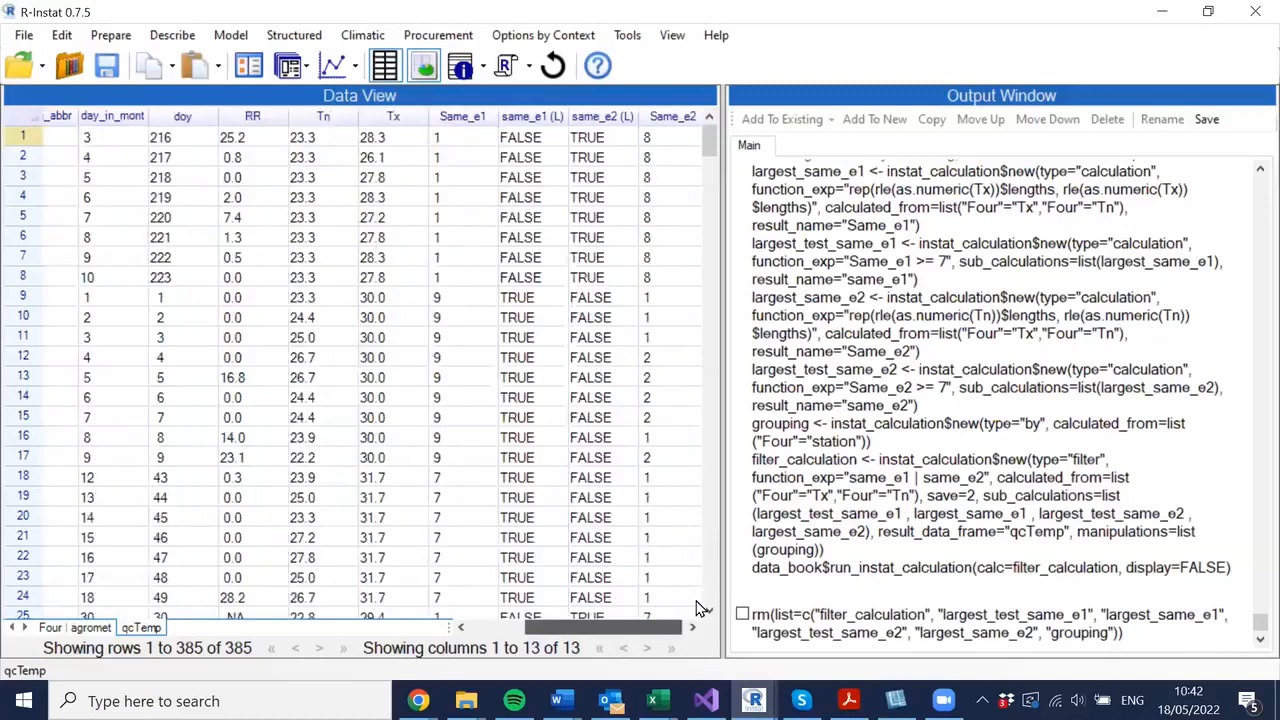
click(664, 138)
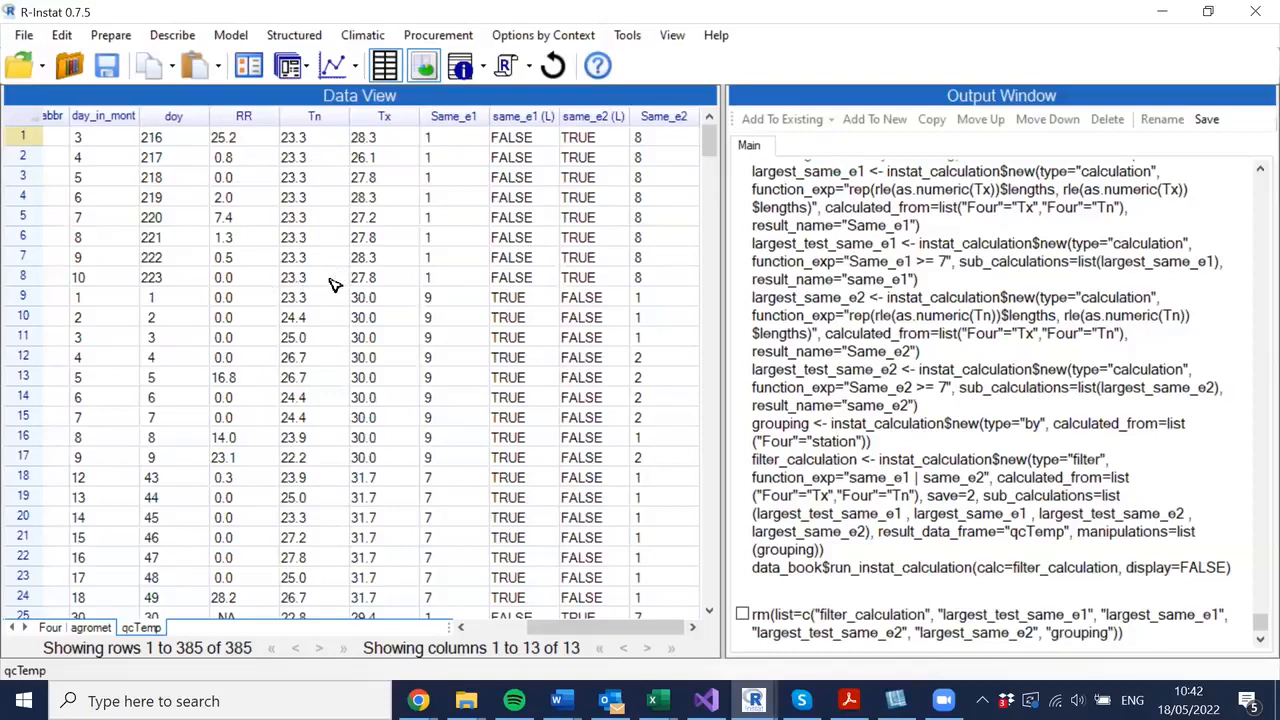
click(314, 138)
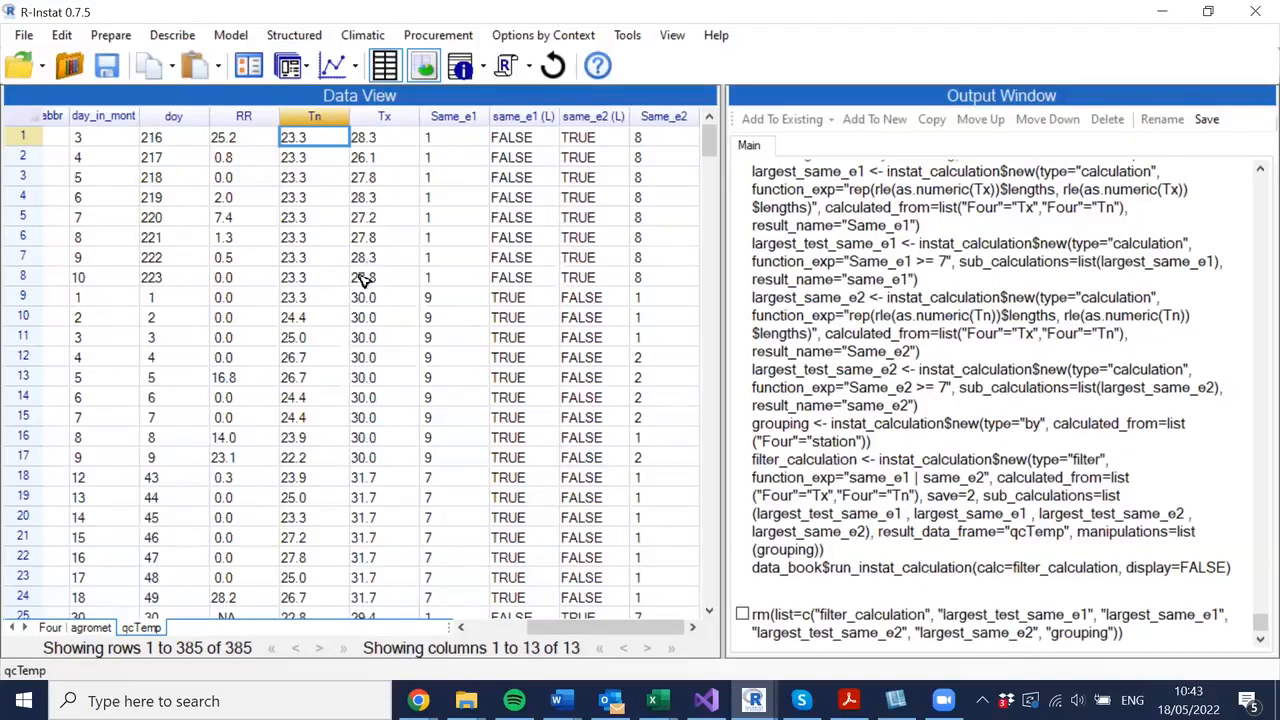
scroll(365, 297, left, 5)
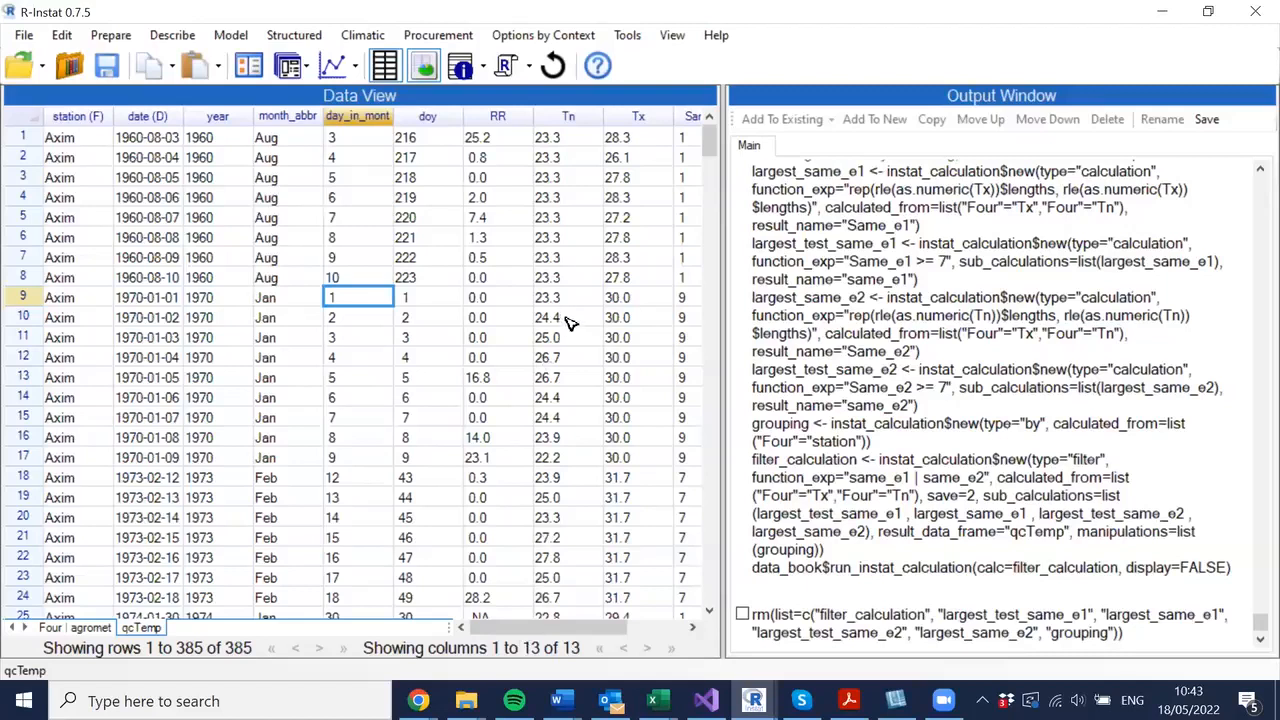
scroll(575, 364, right, 1)
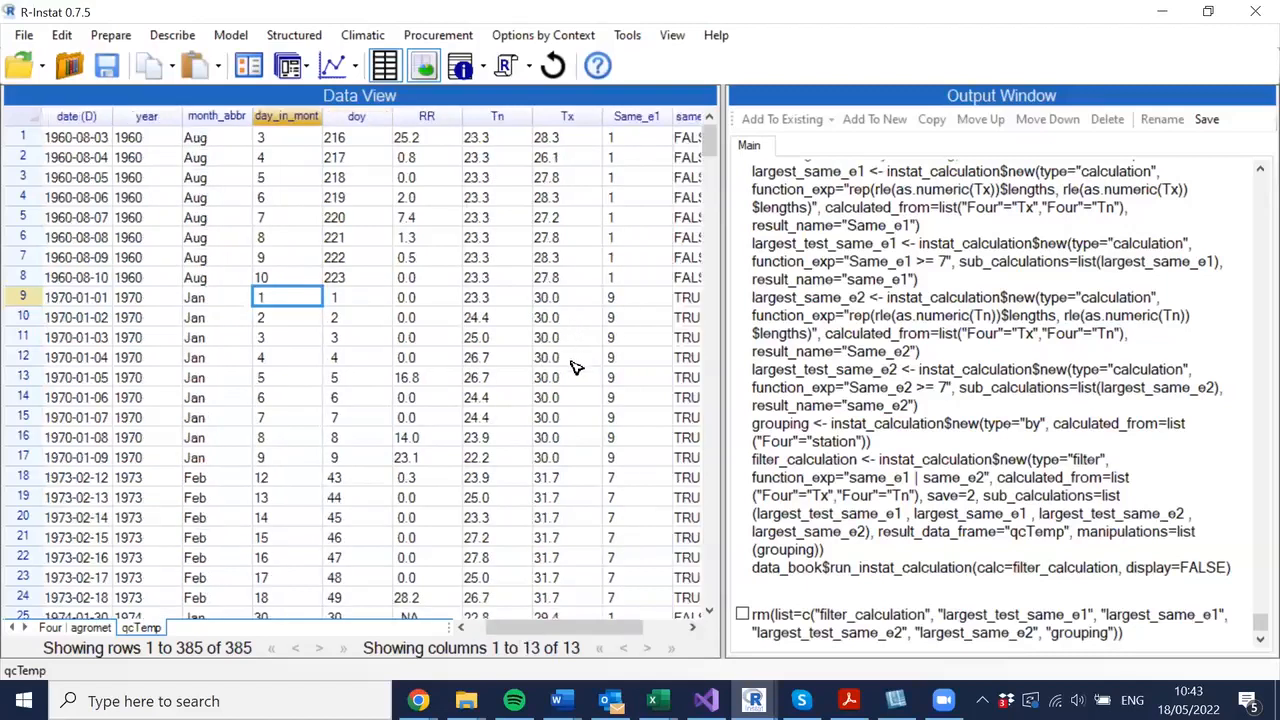
key(Right)
key(Right)
key(Right)
key(Right)
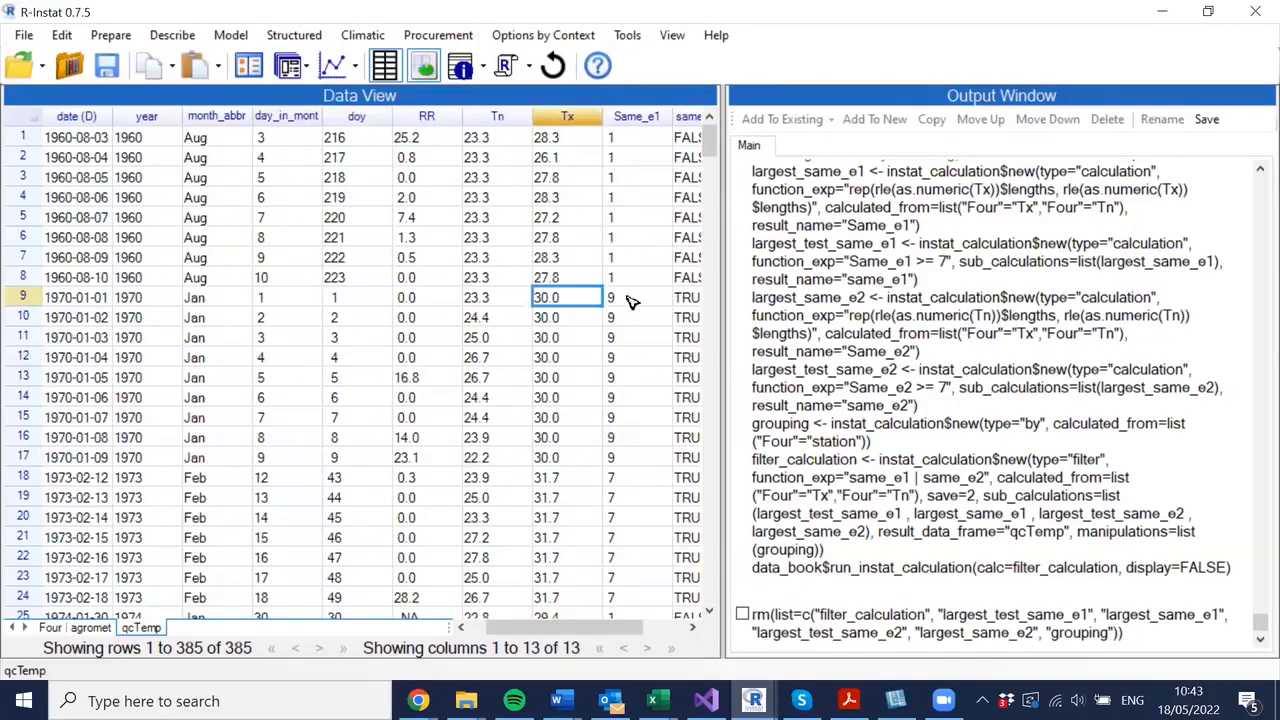
- Step through the Tx values and Same_e1 counts in qcTemp to inspect the repeated-value runs
key(Down)
key(Down)
key(Down)
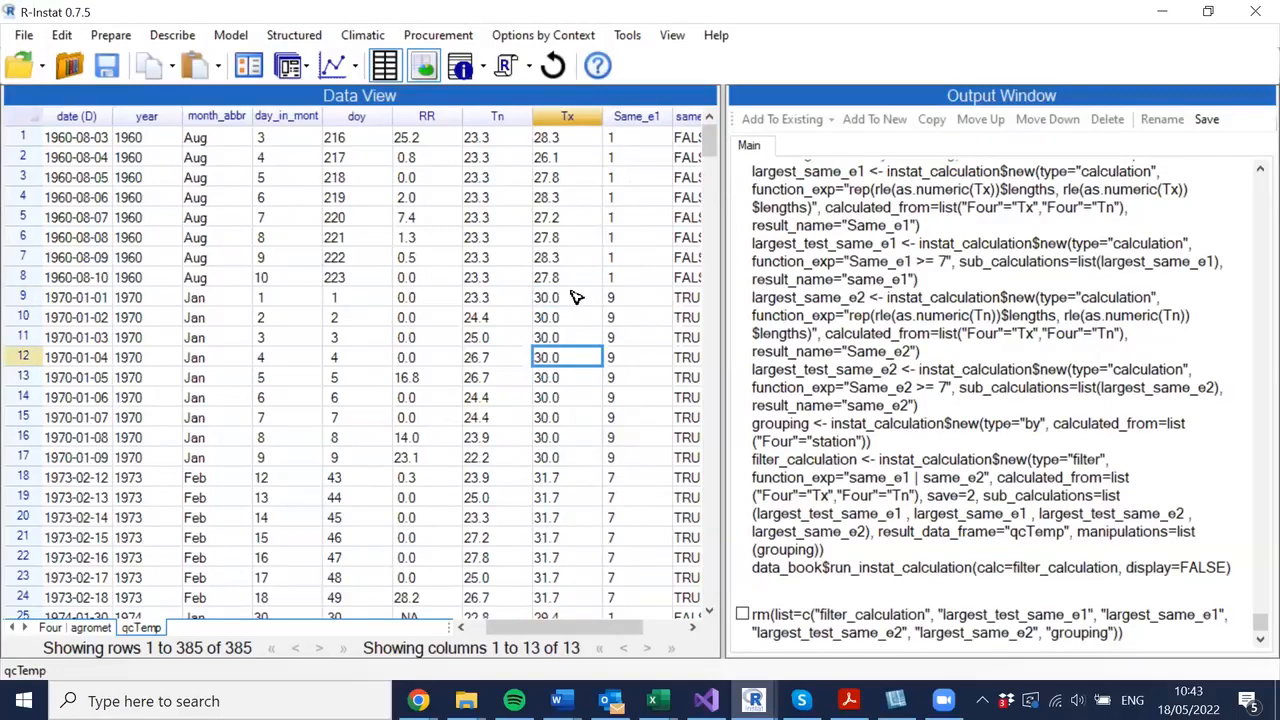
key(Down)
key(Down)
key(Down)
key(Down)
key(Down)
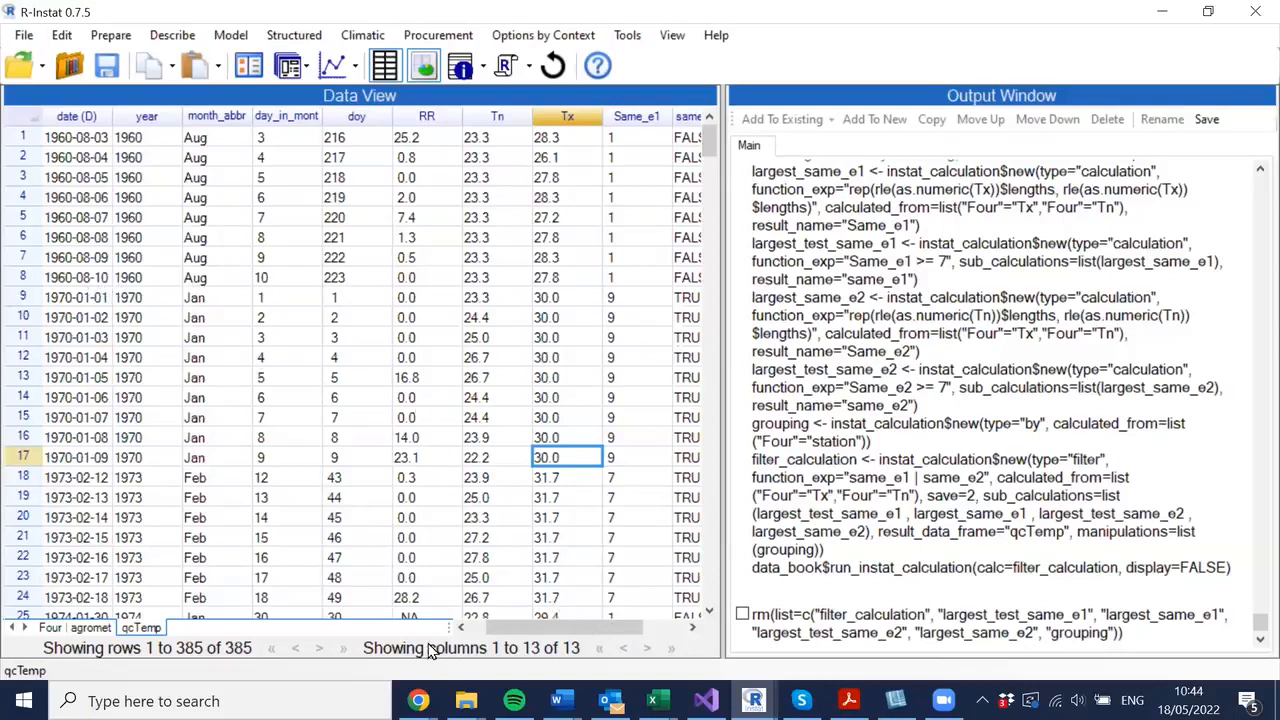
drag(545, 629, 551, 629)
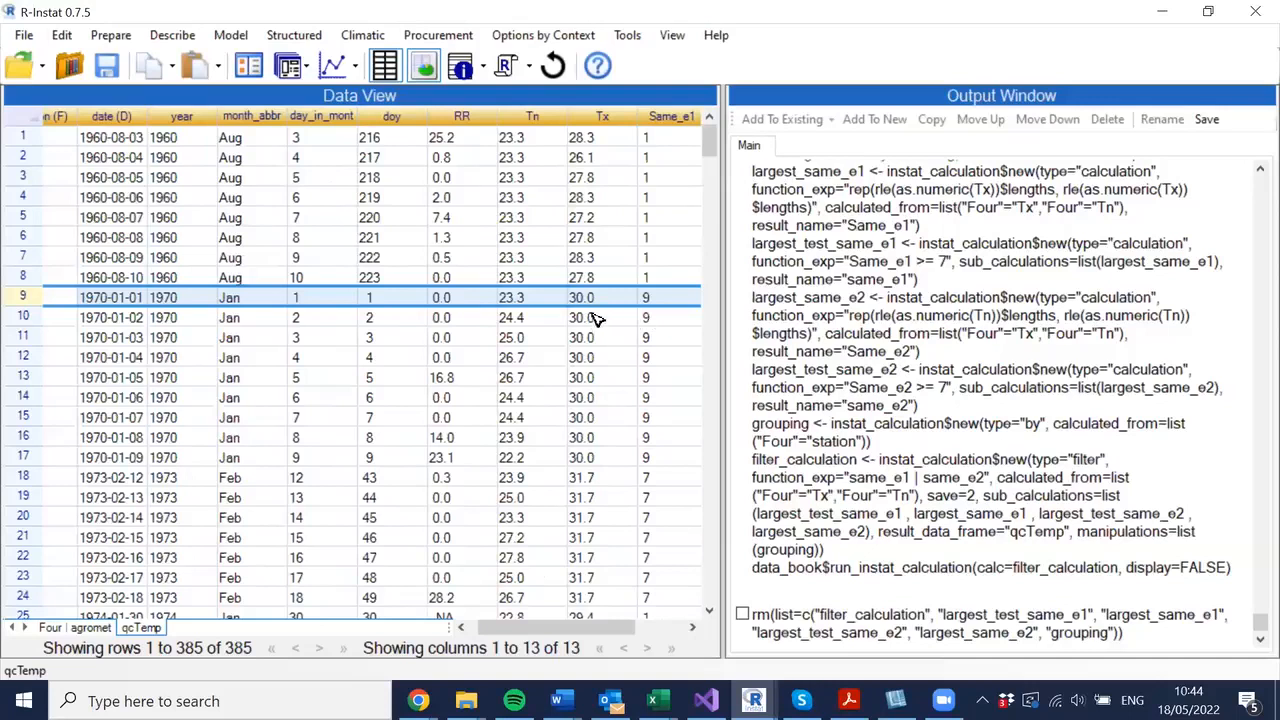
scroll(595, 318, down, 3)
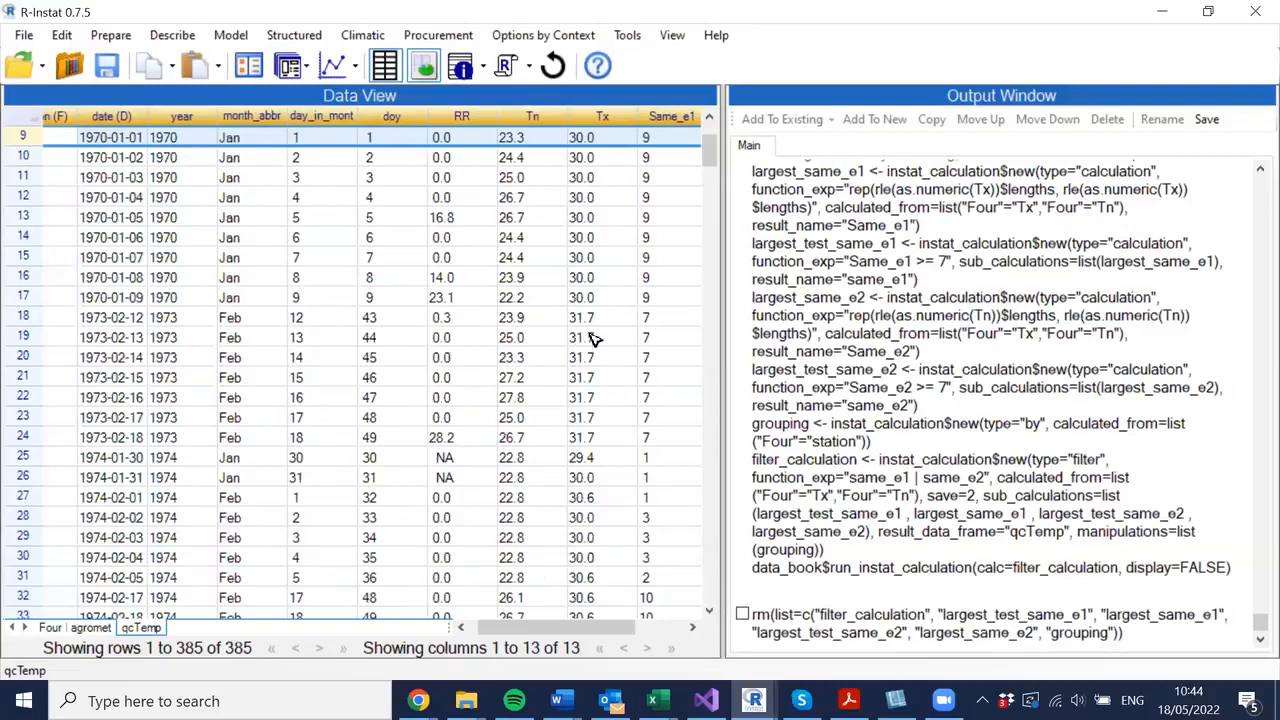
click(656, 318)
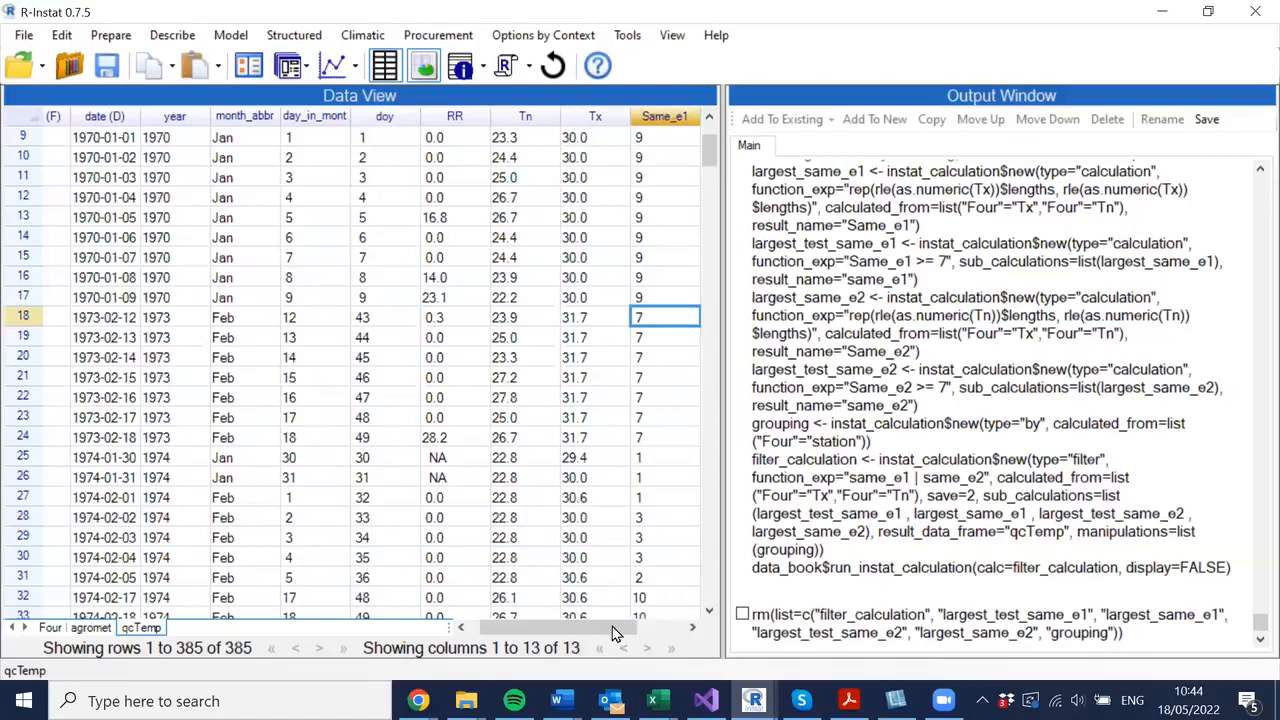
- Move through the Tx column of qcTemp and open the Levels/Labels view of the station column to check records per station
key(Left)
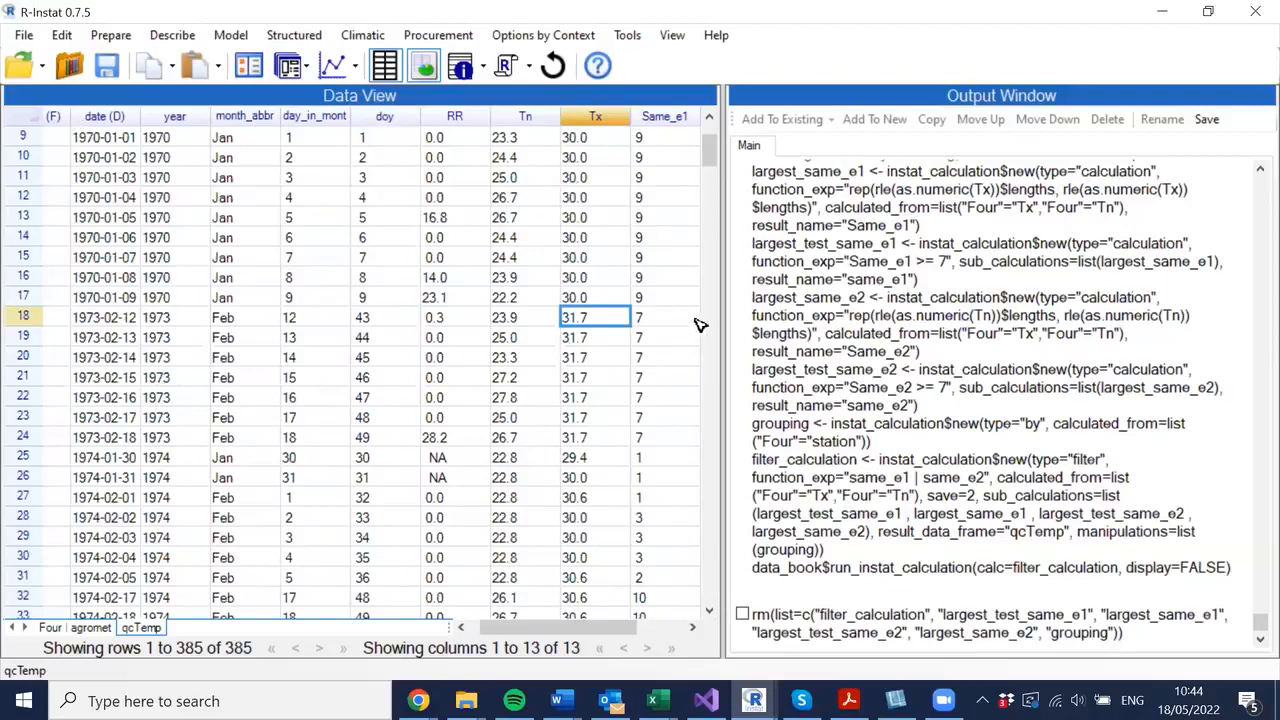
key(Page_Down)
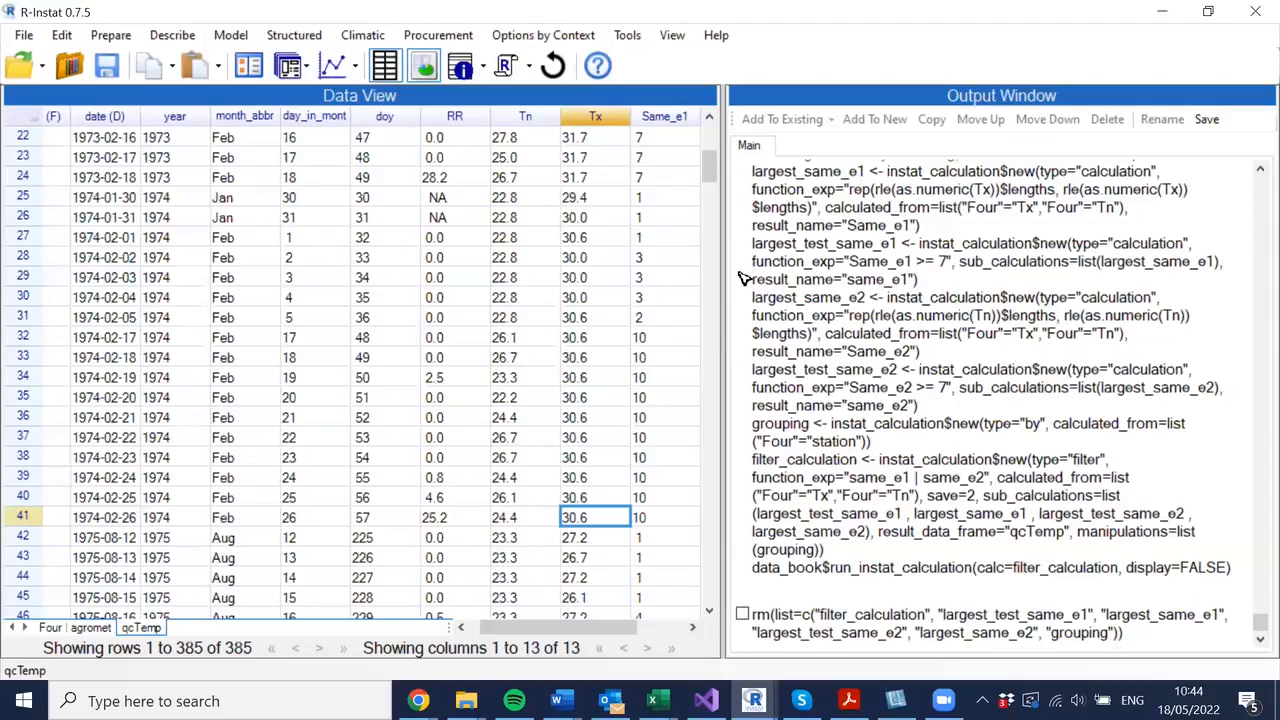
right_click(68, 118)
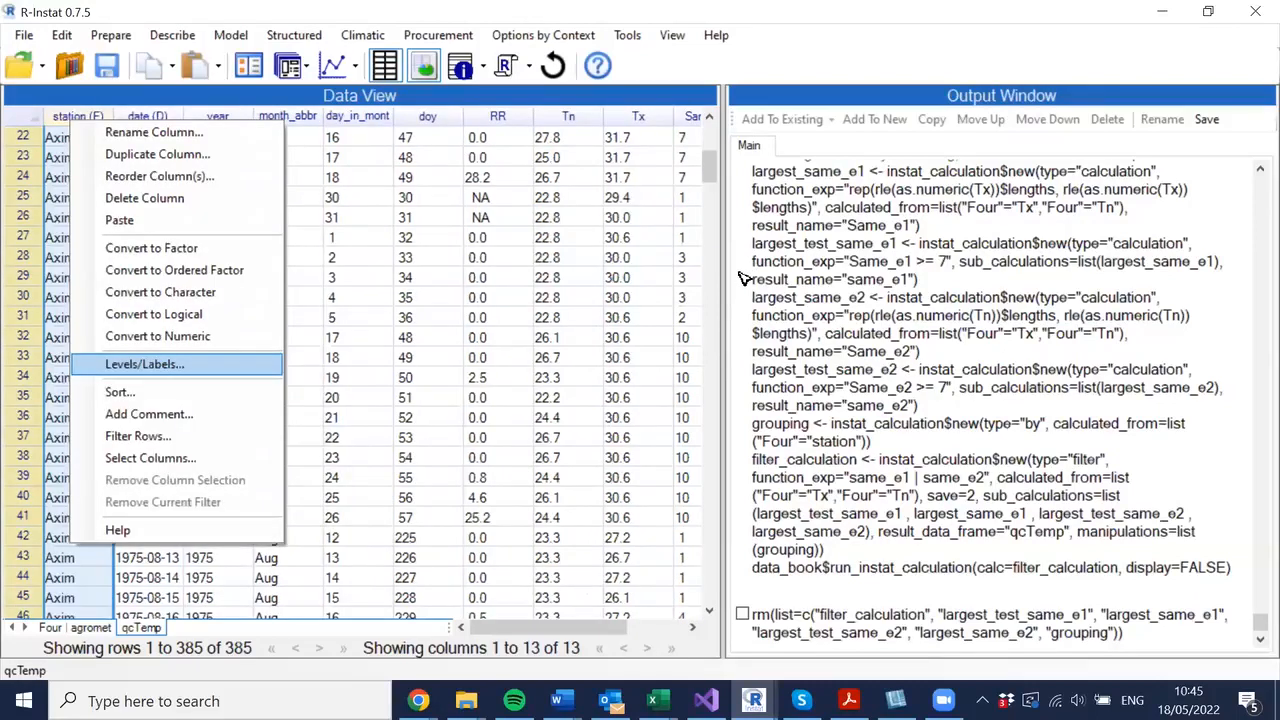
key(Return)
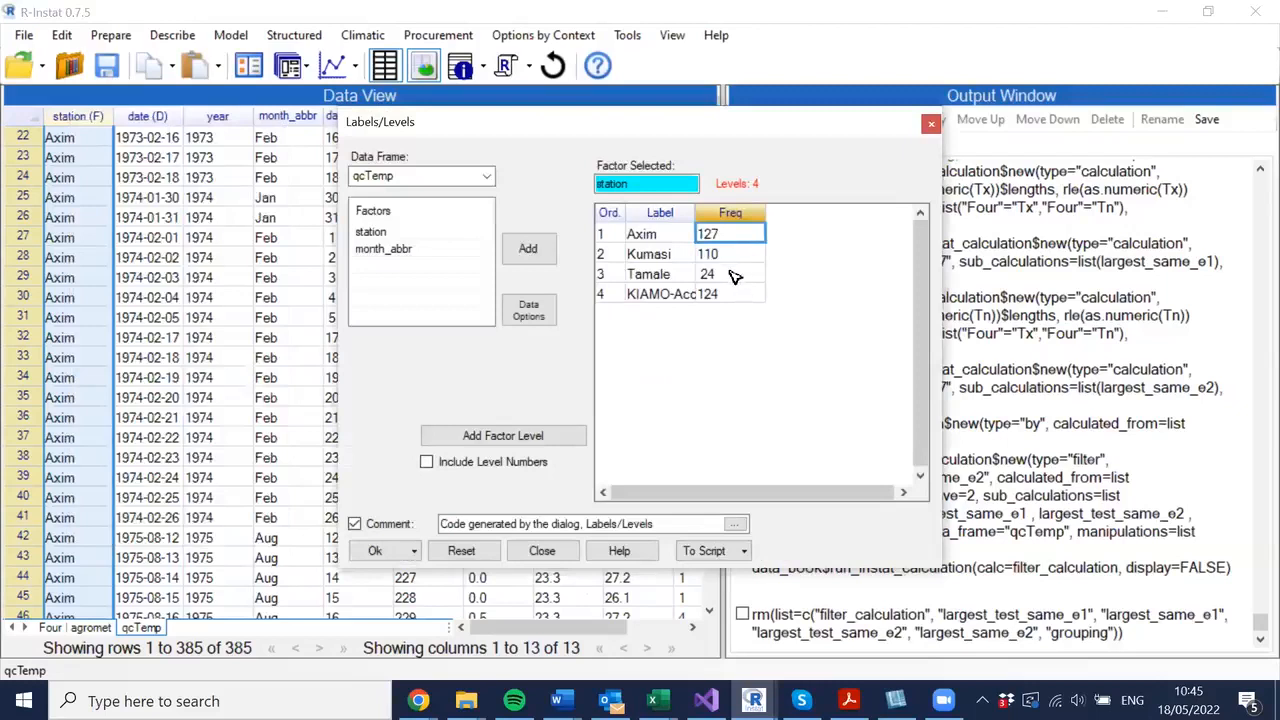
key(Down)
key(Down)
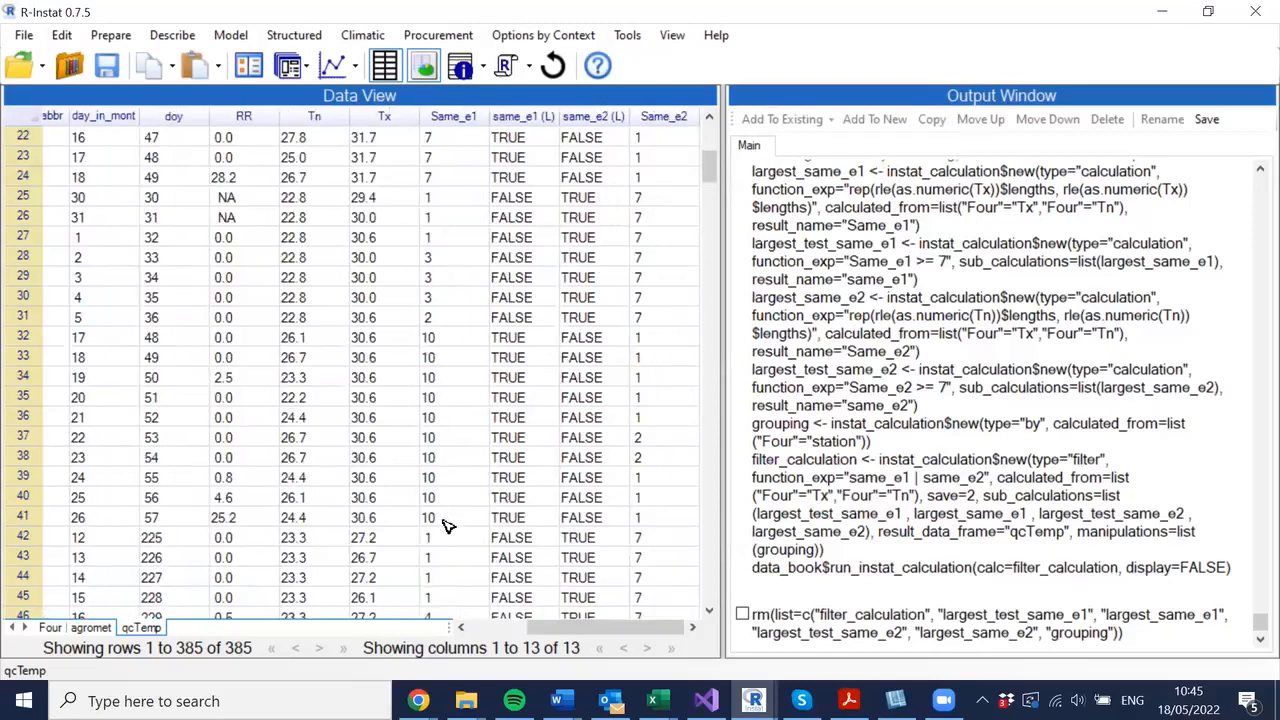
- Scroll down through the qcTemp rows to examine the same_e1 and same_e2 flags and Same_e2 counts for Tn
click(709, 616)
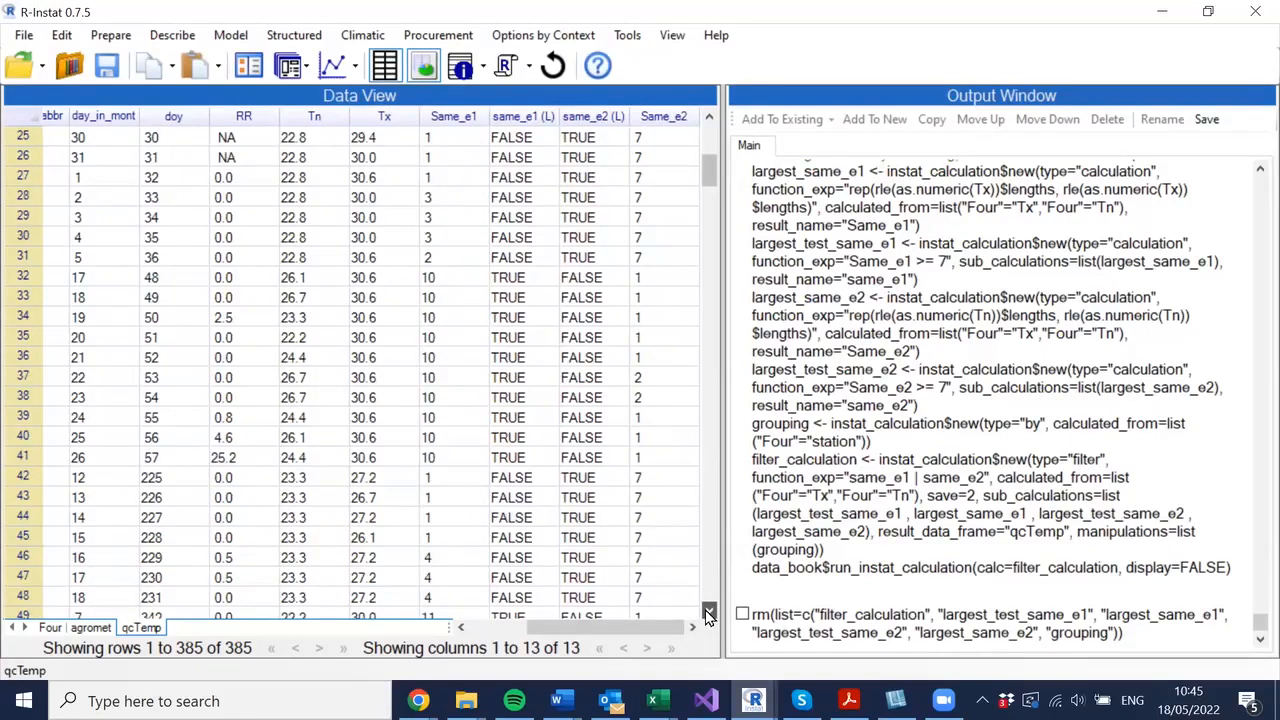
scroll(388, 323, down, 5)
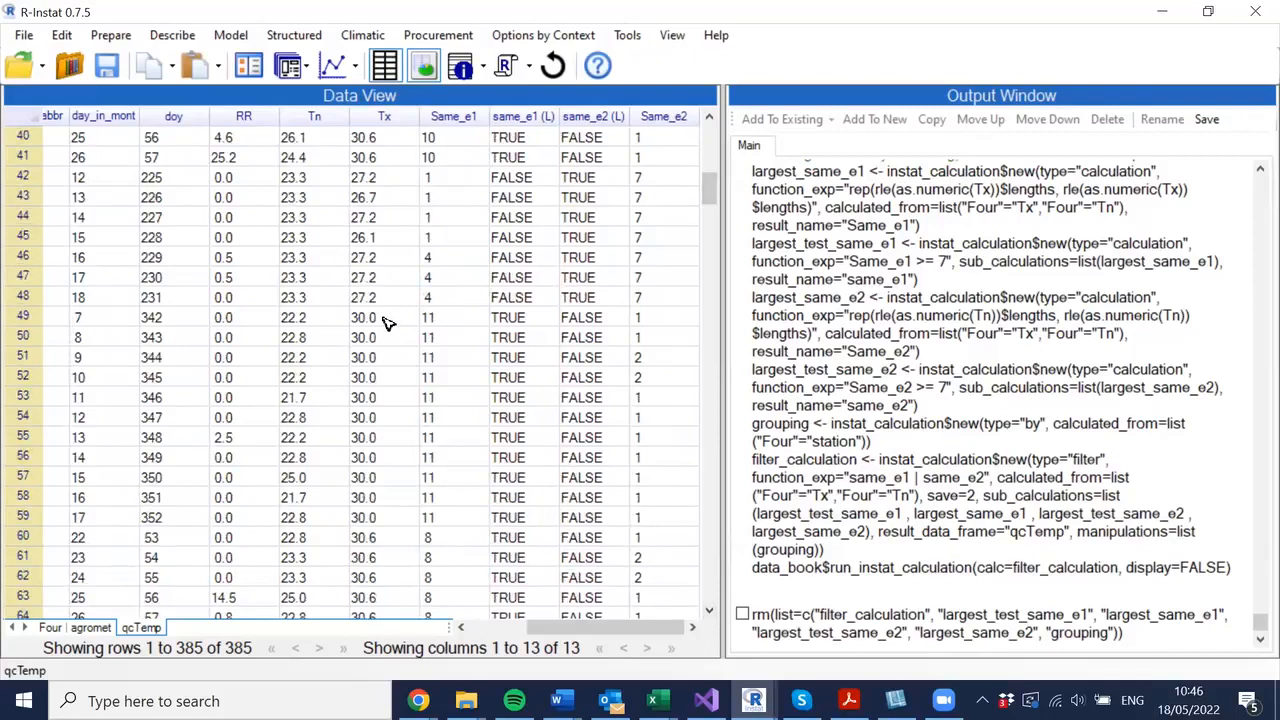
click(709, 615)
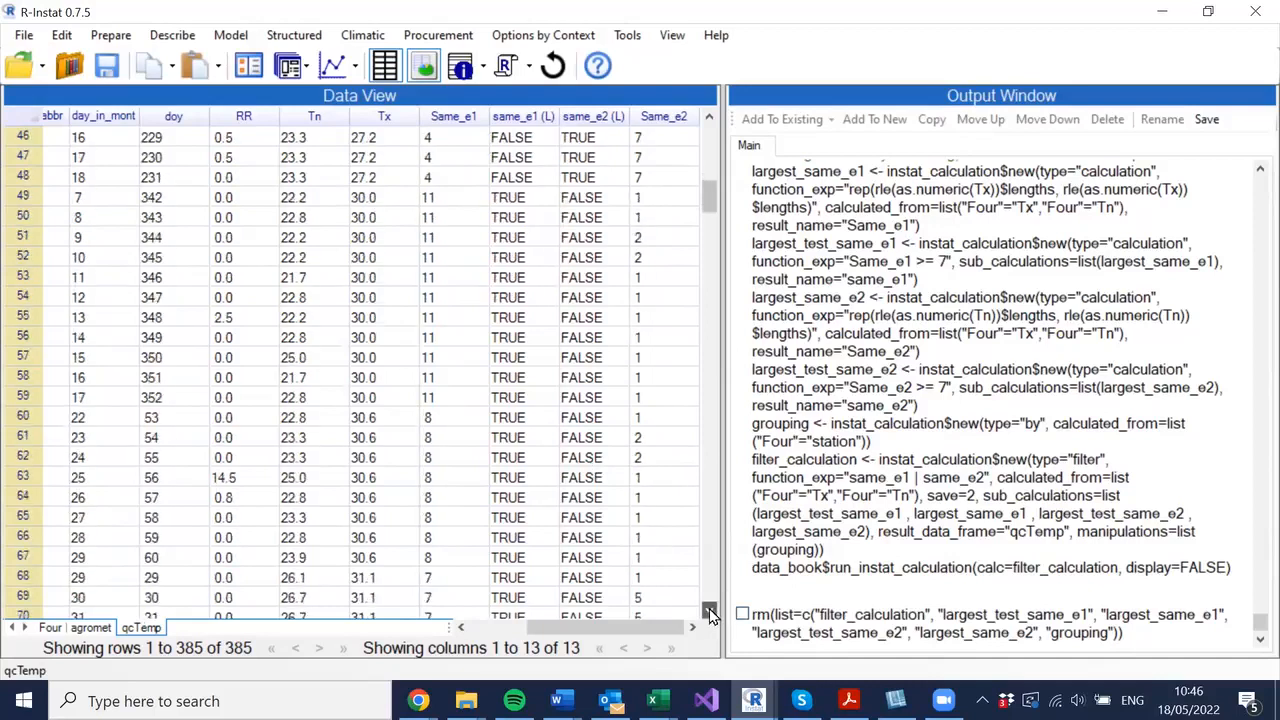
click(709, 615)
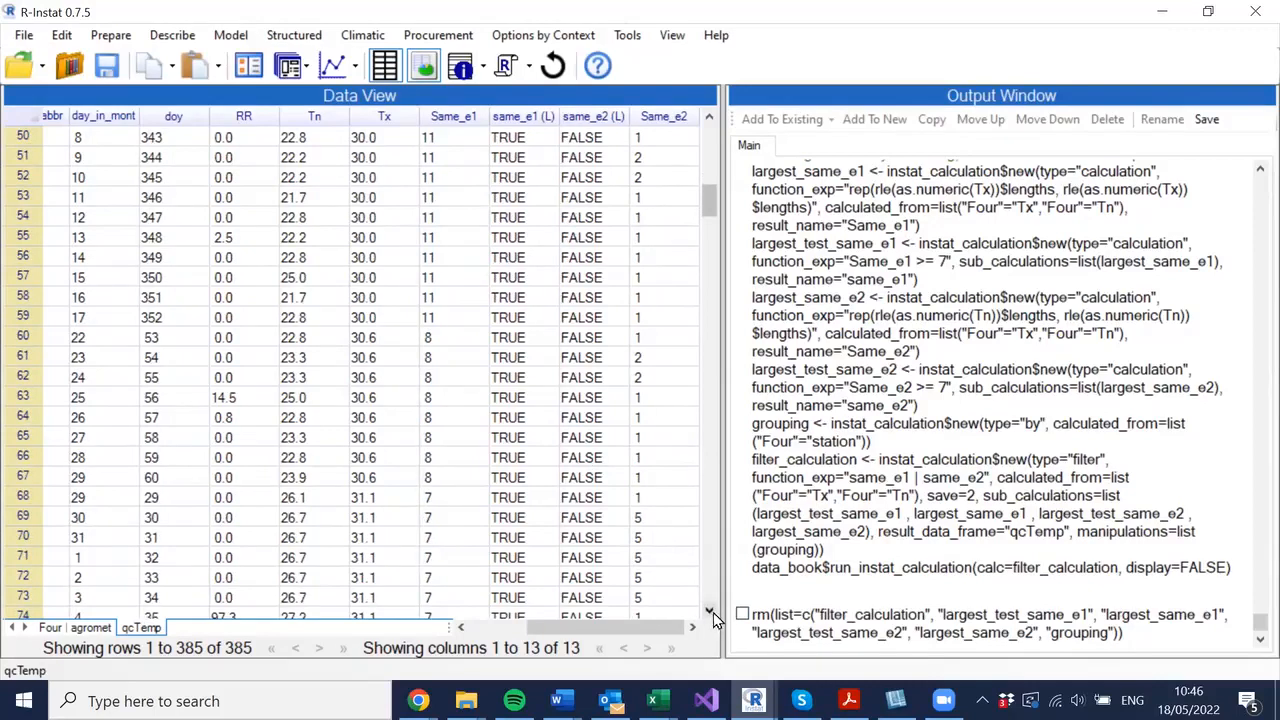
click(709, 612)
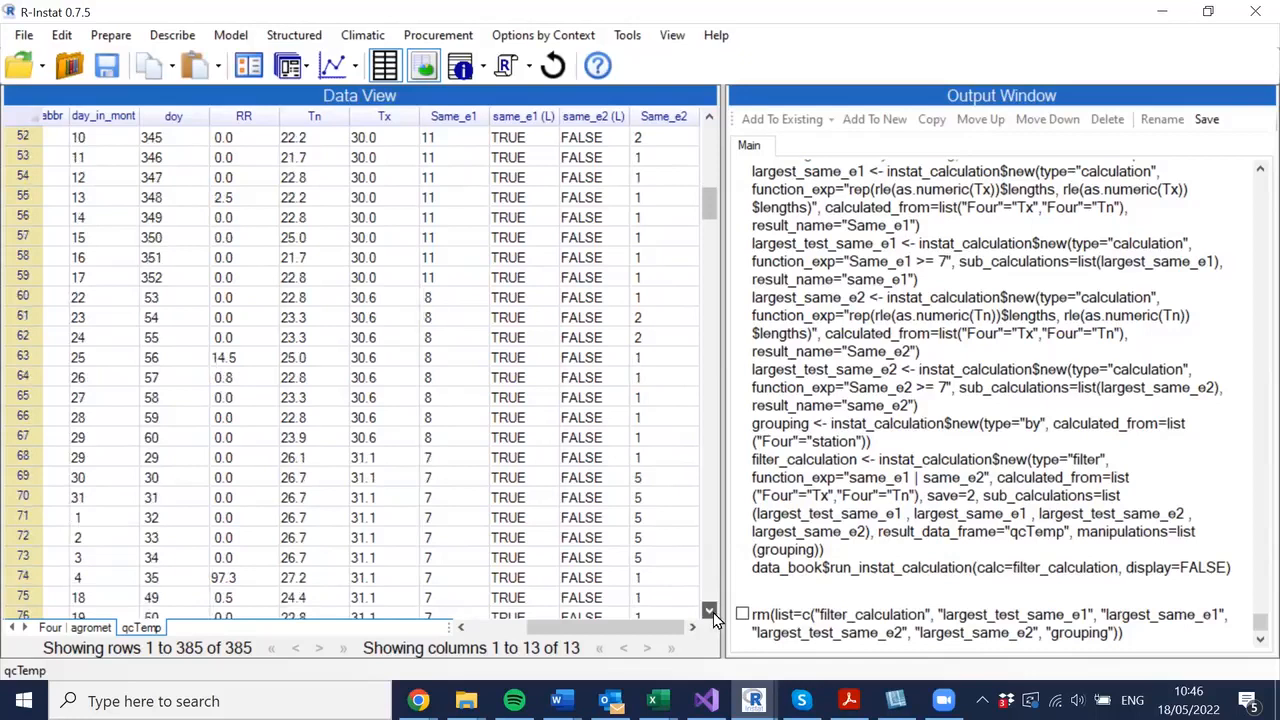
click(709, 611)
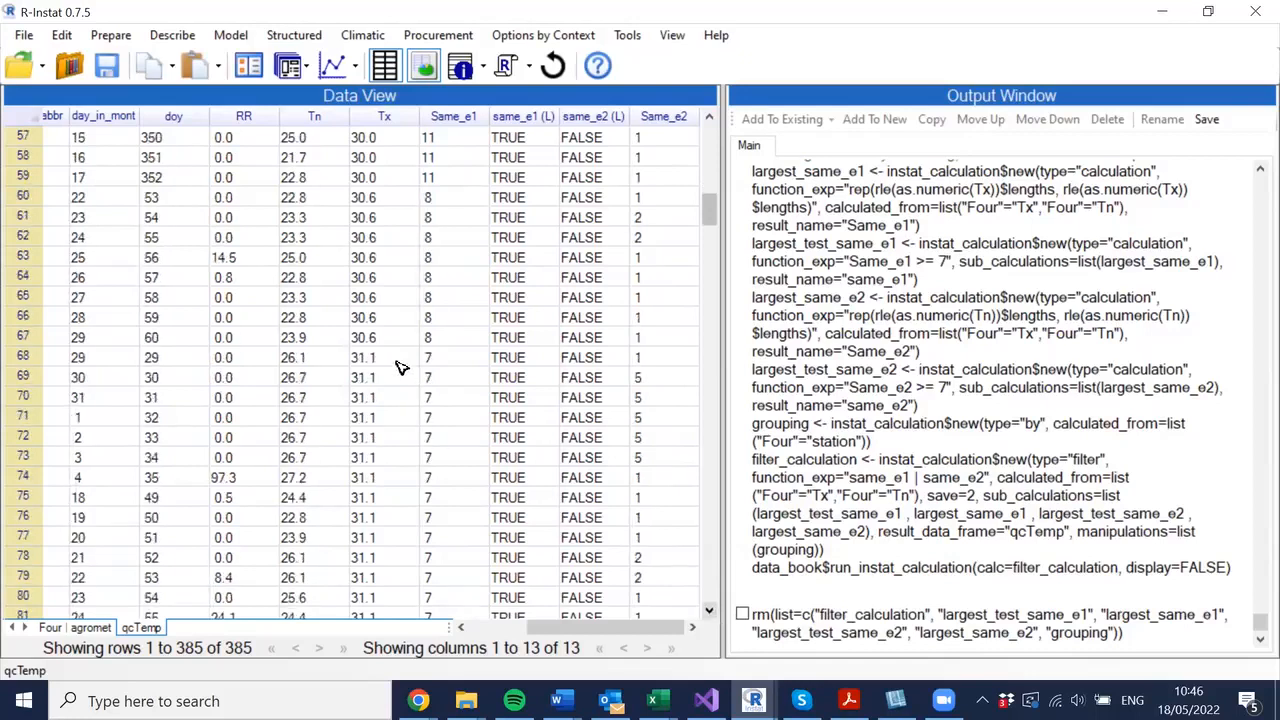
click(709, 613)
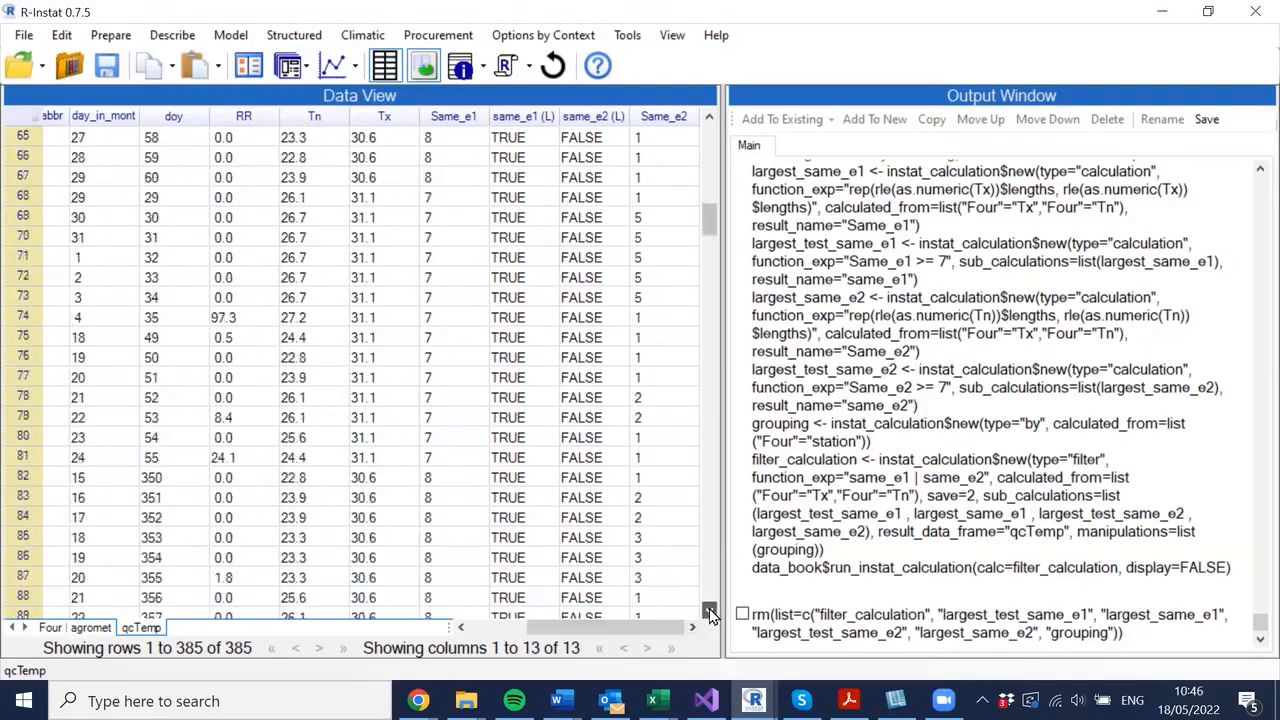
click(710, 613)
click(710, 613)
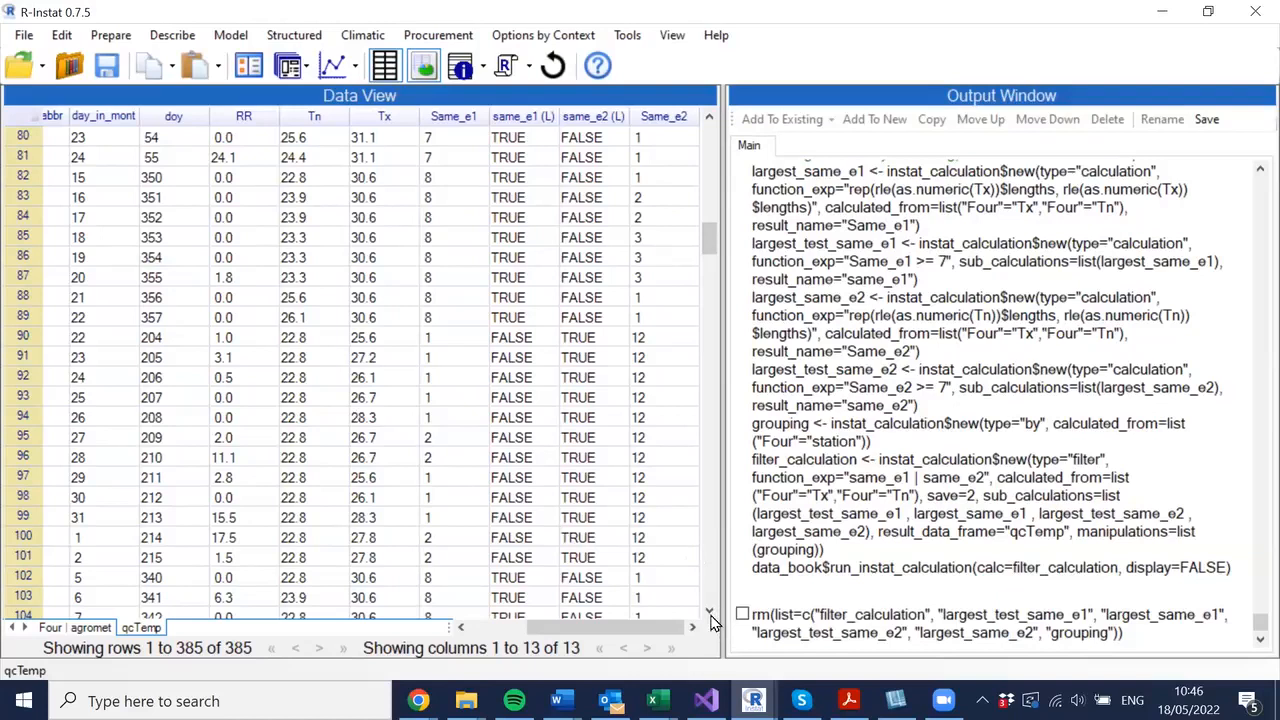
click(314, 338)
click(712, 620)
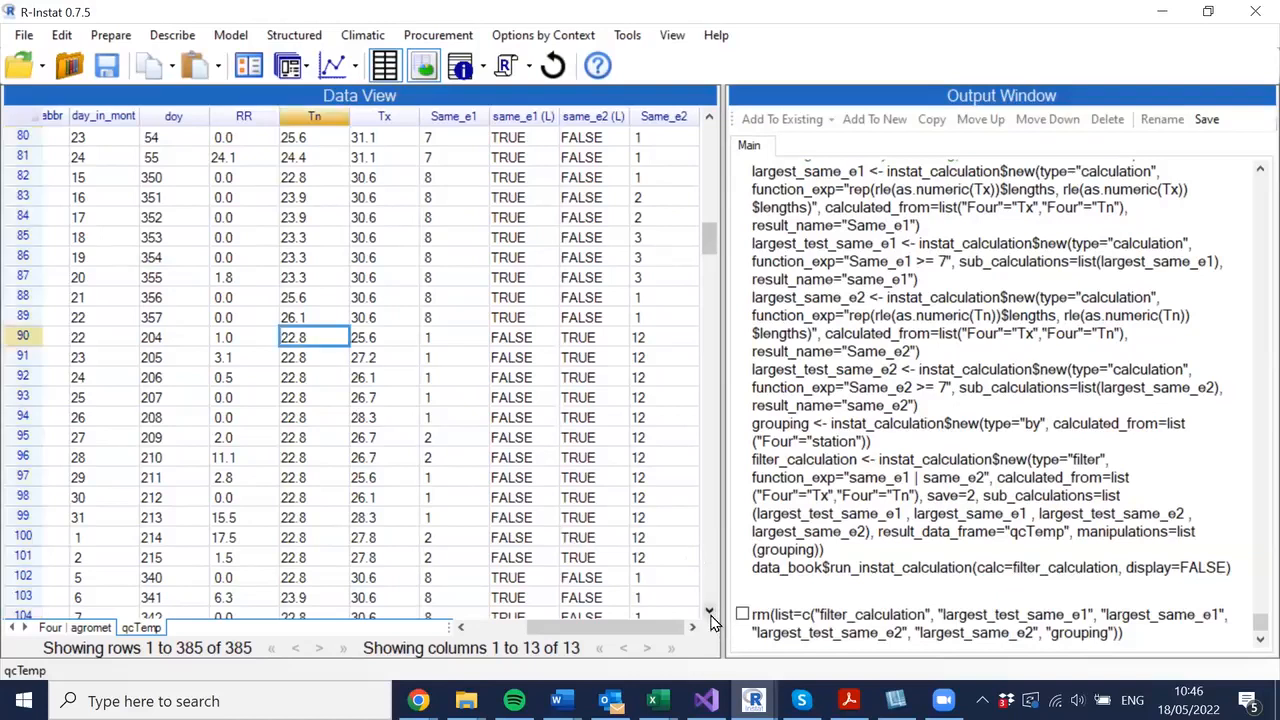
click(712, 620)
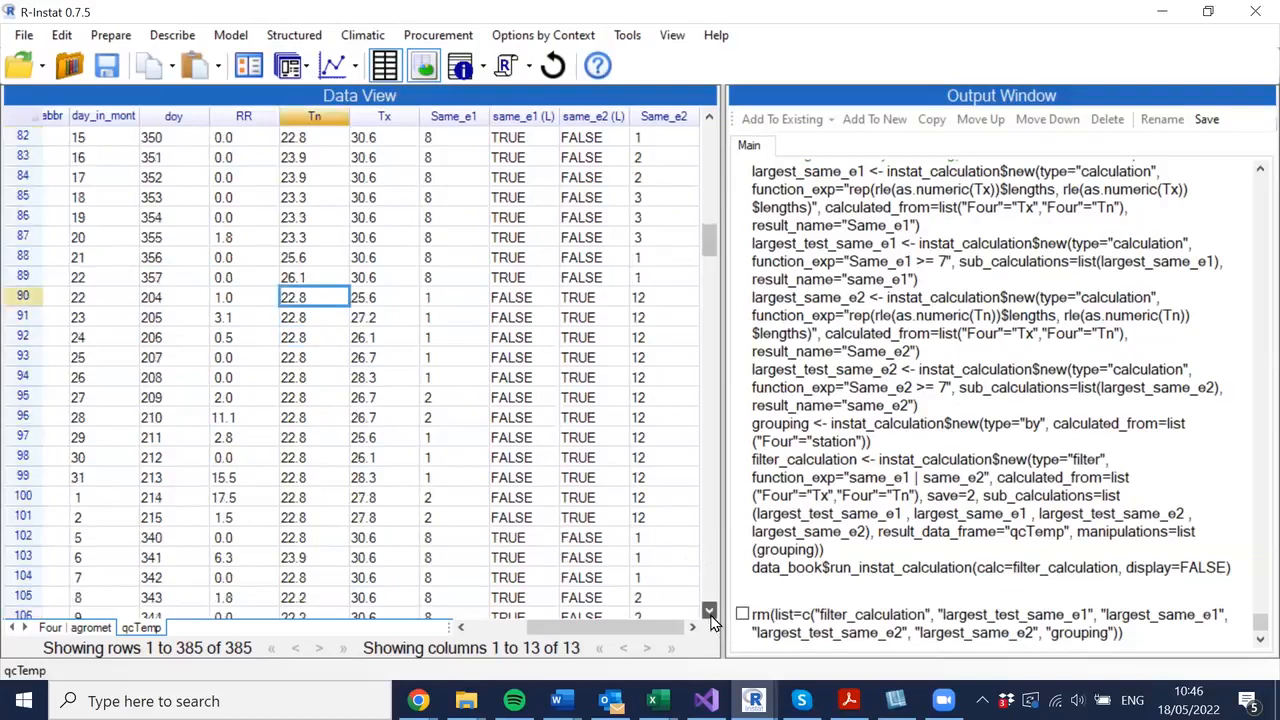
scroll(712, 620, down, 11)
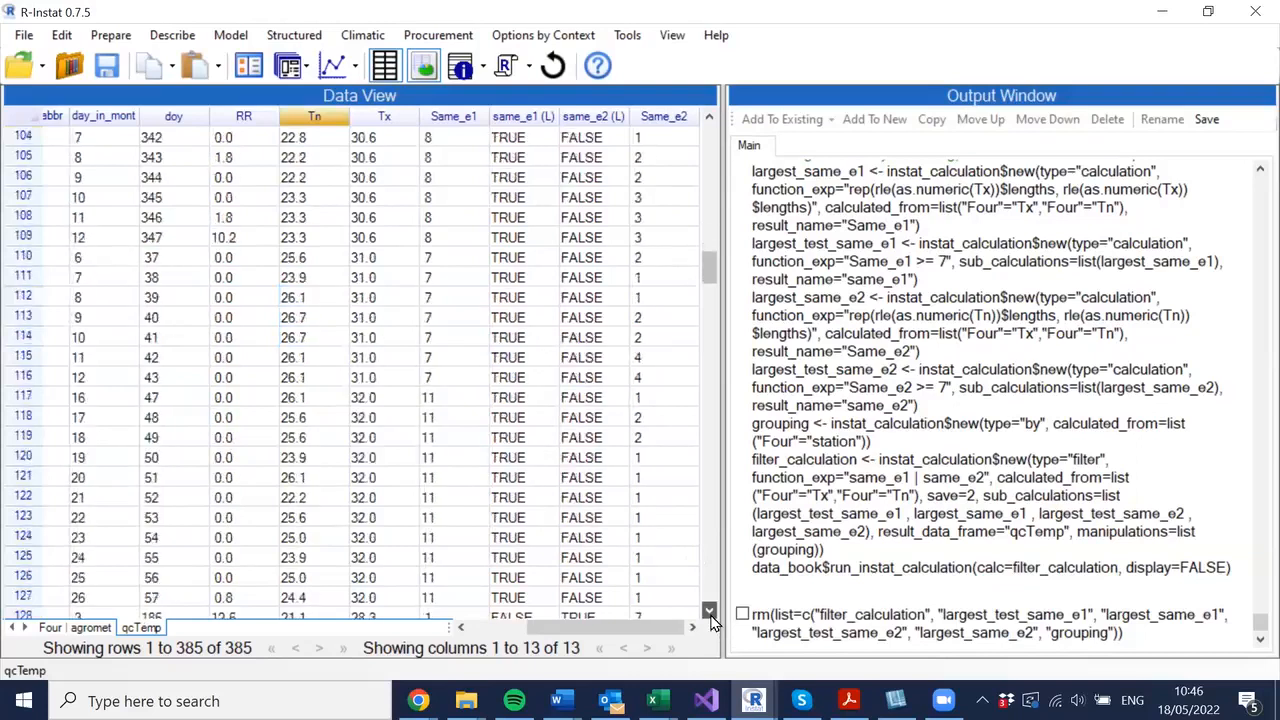
click(709, 611)
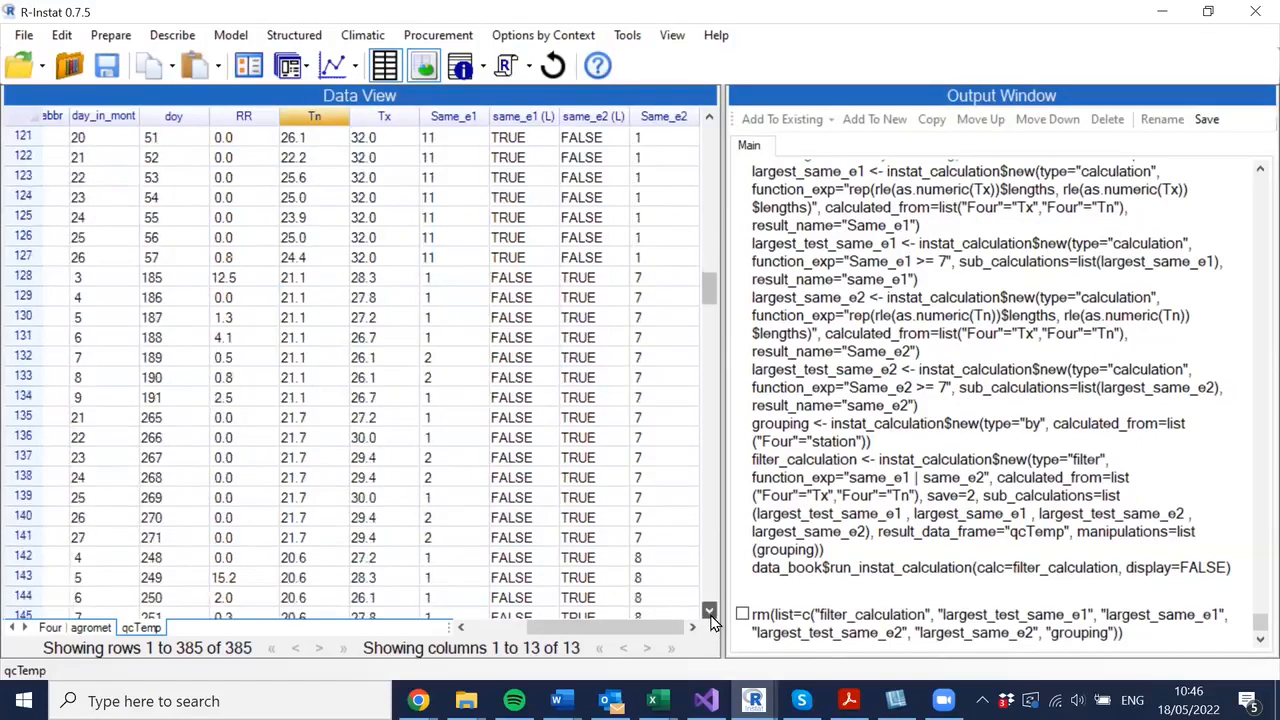
scroll(708, 580, down, 20)
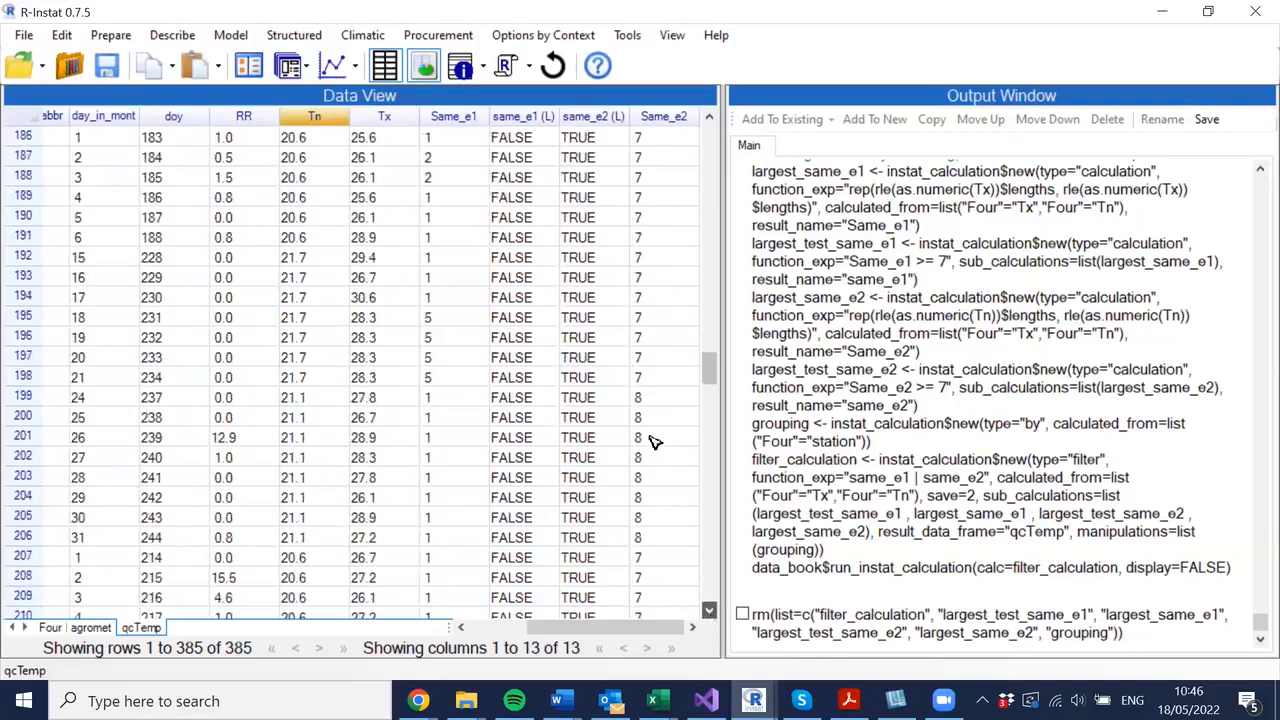
scroll(655, 442, down, 1)
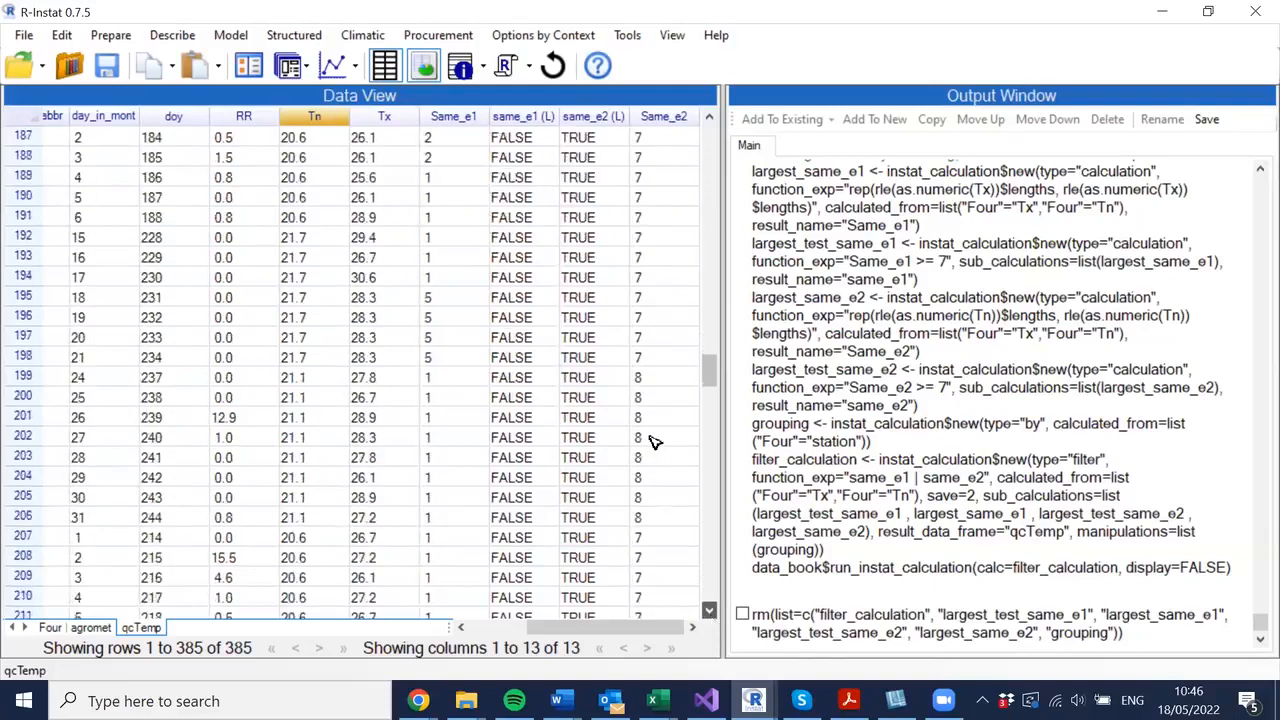
scroll(310, 318, down, 6)
click(310, 318)
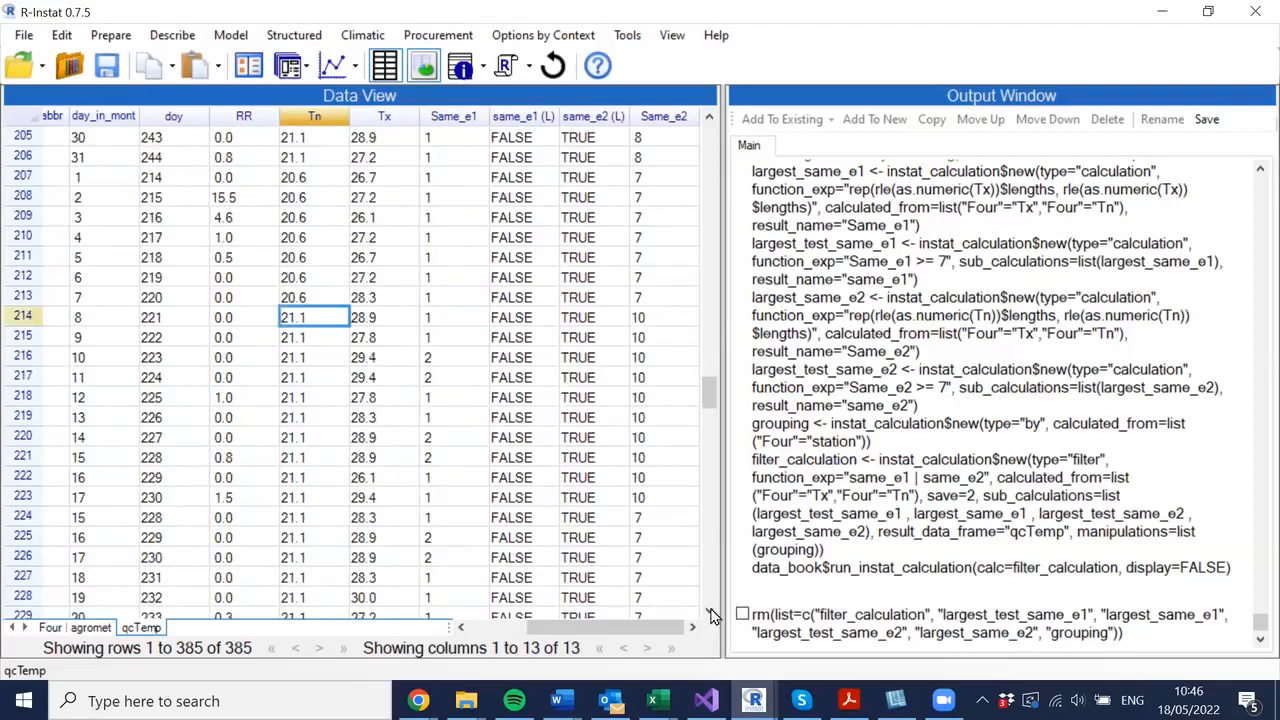
scroll(712, 615, down, 6)
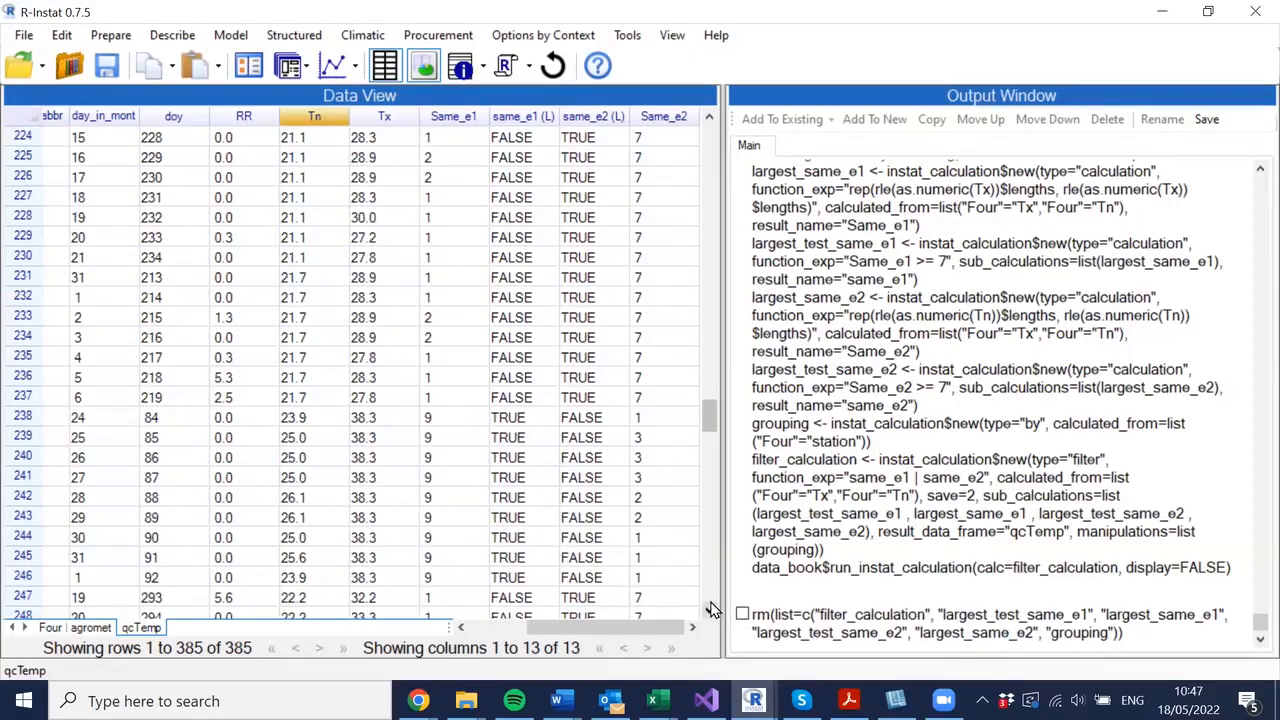
double_click(710, 609)
scroll(710, 609, down, 4)
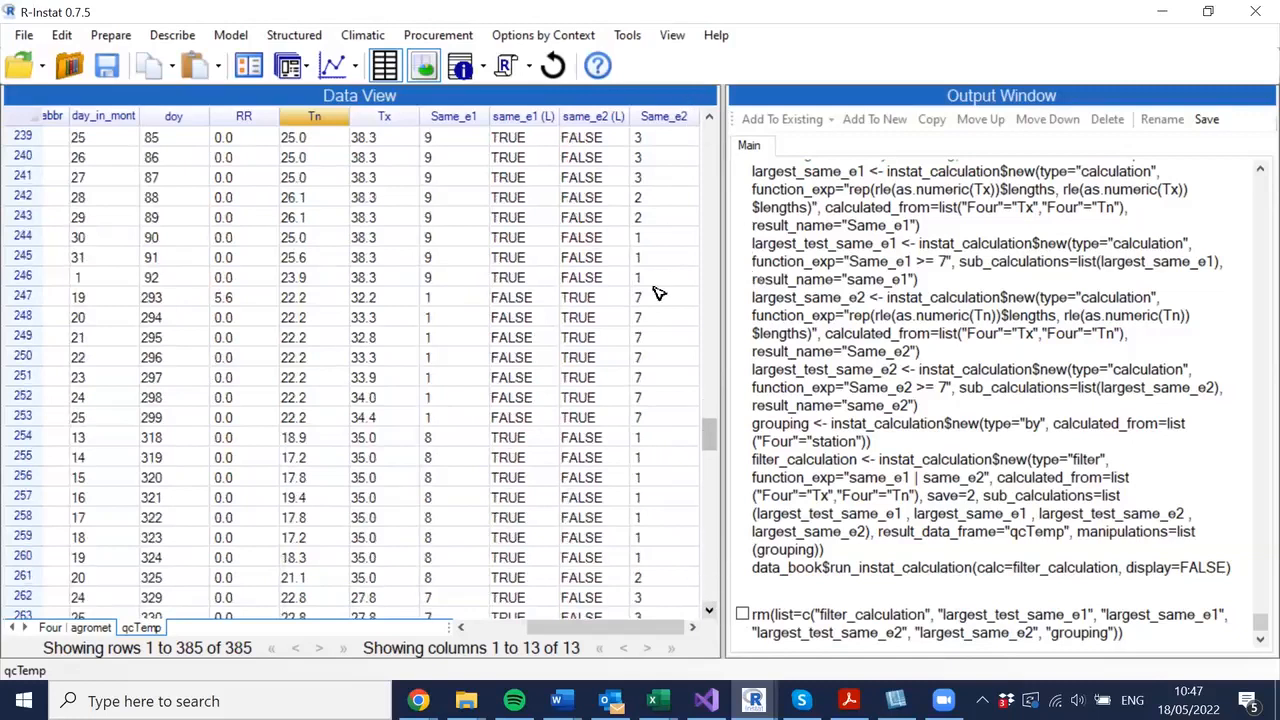
scroll(655, 295, down, 20)
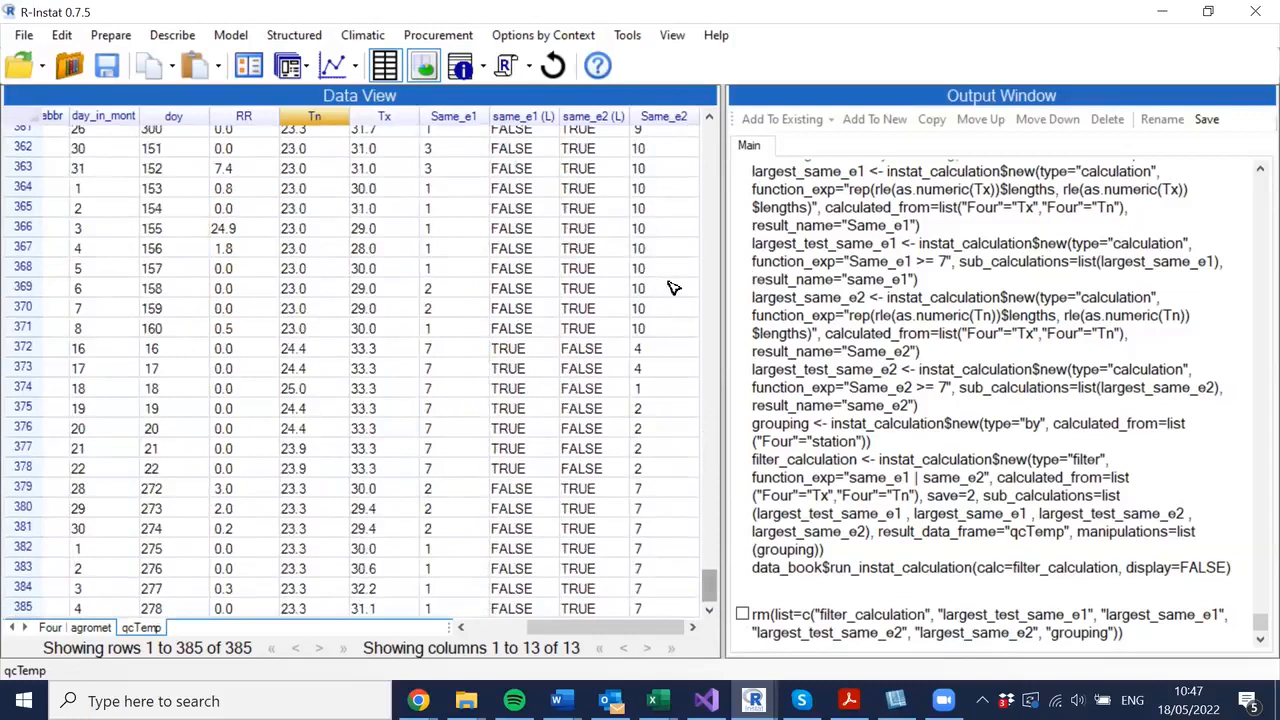
scroll(673, 288, up, 2)
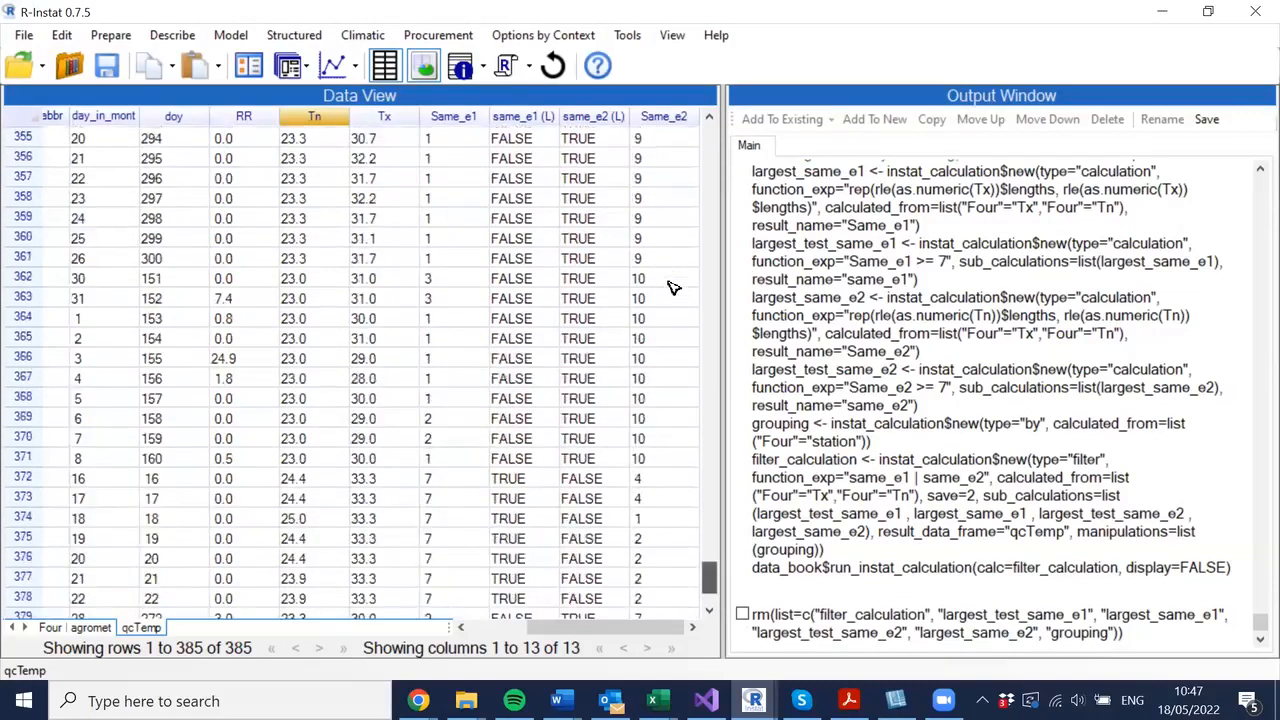
scroll(673, 288, up, 20)
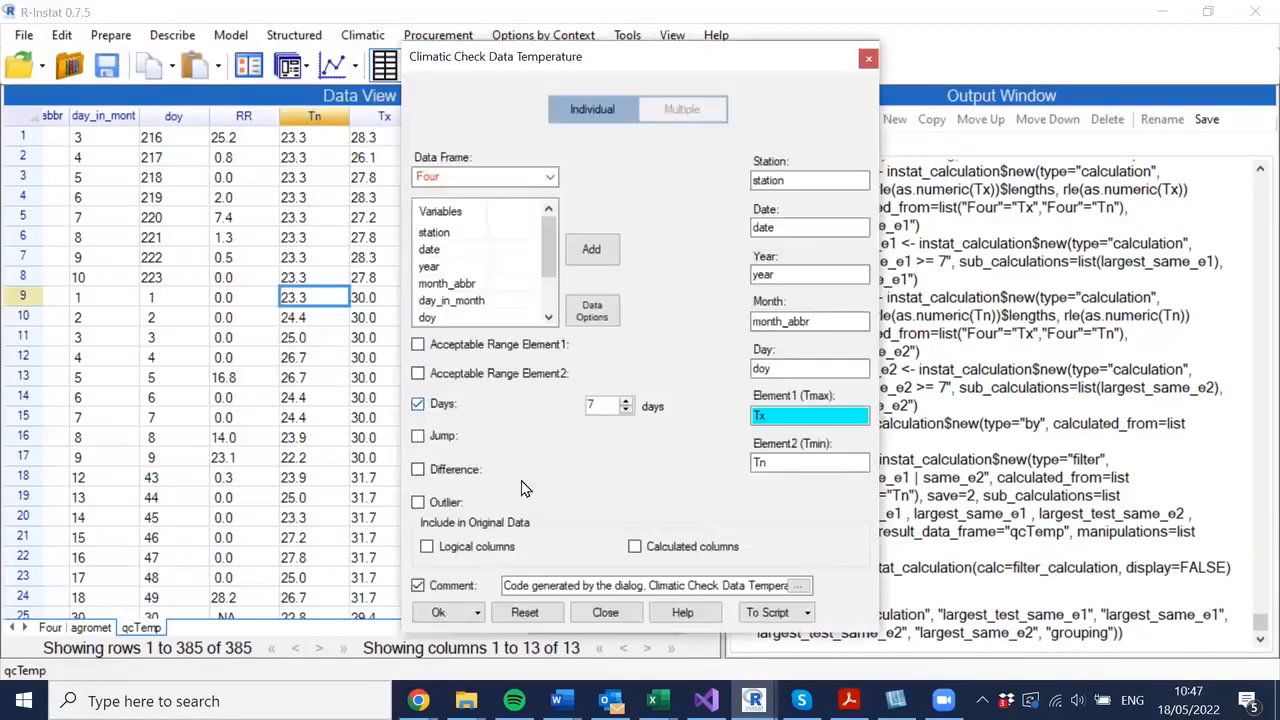
- Rerun the temperature check with only the Jump test enabled, using a threshold of 12.0
click(576, 428)
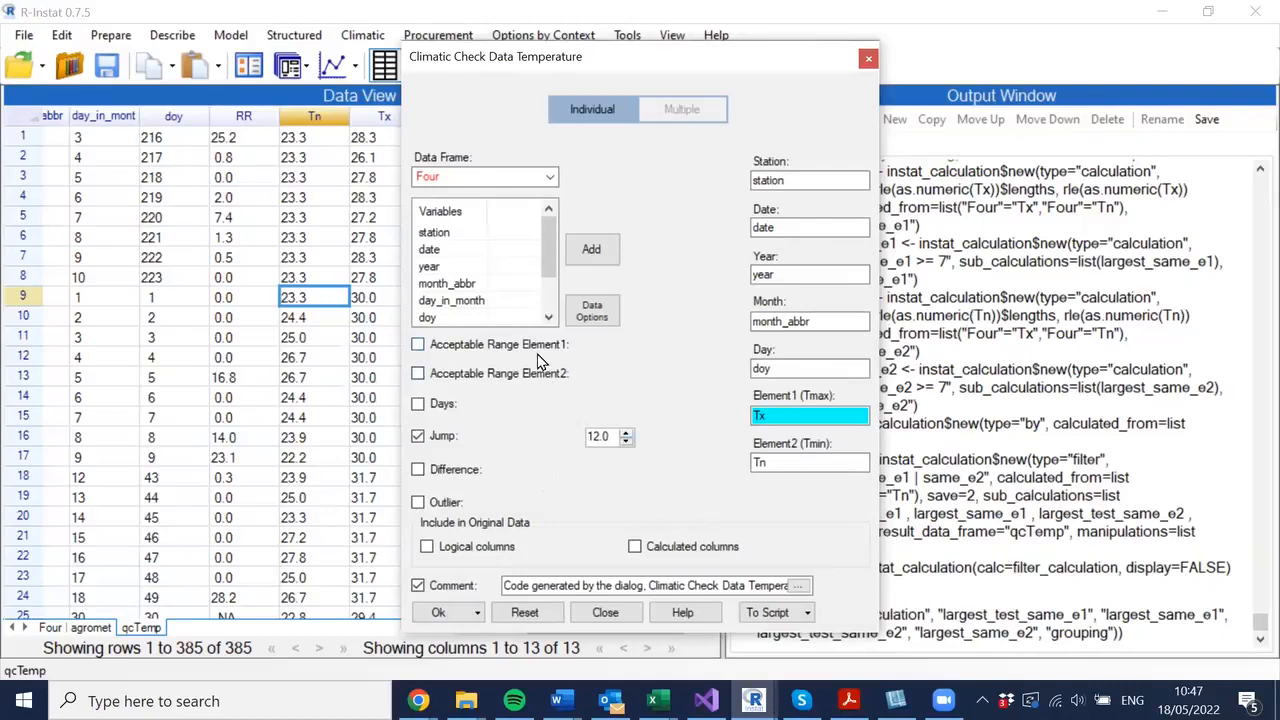
click(442, 613)
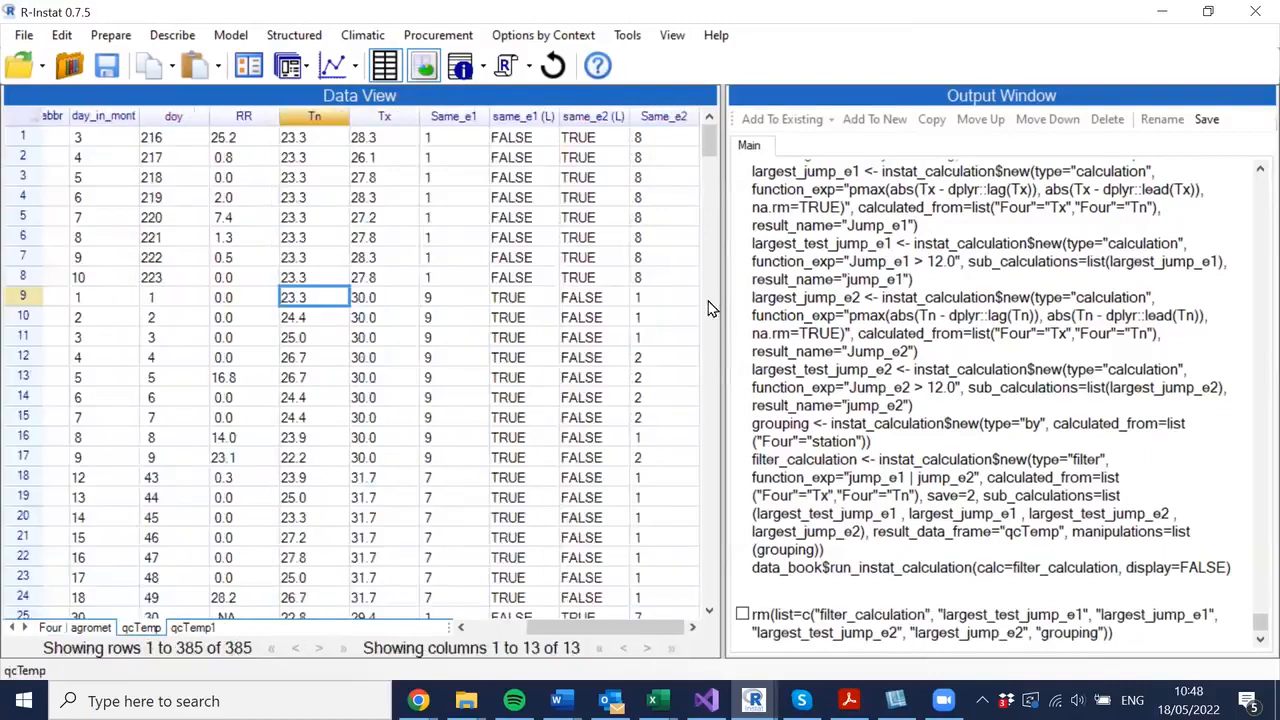
- Open the qcTemp1 result sheet and step through the Tn values of the rows flagged by the jump test
click(193, 628)
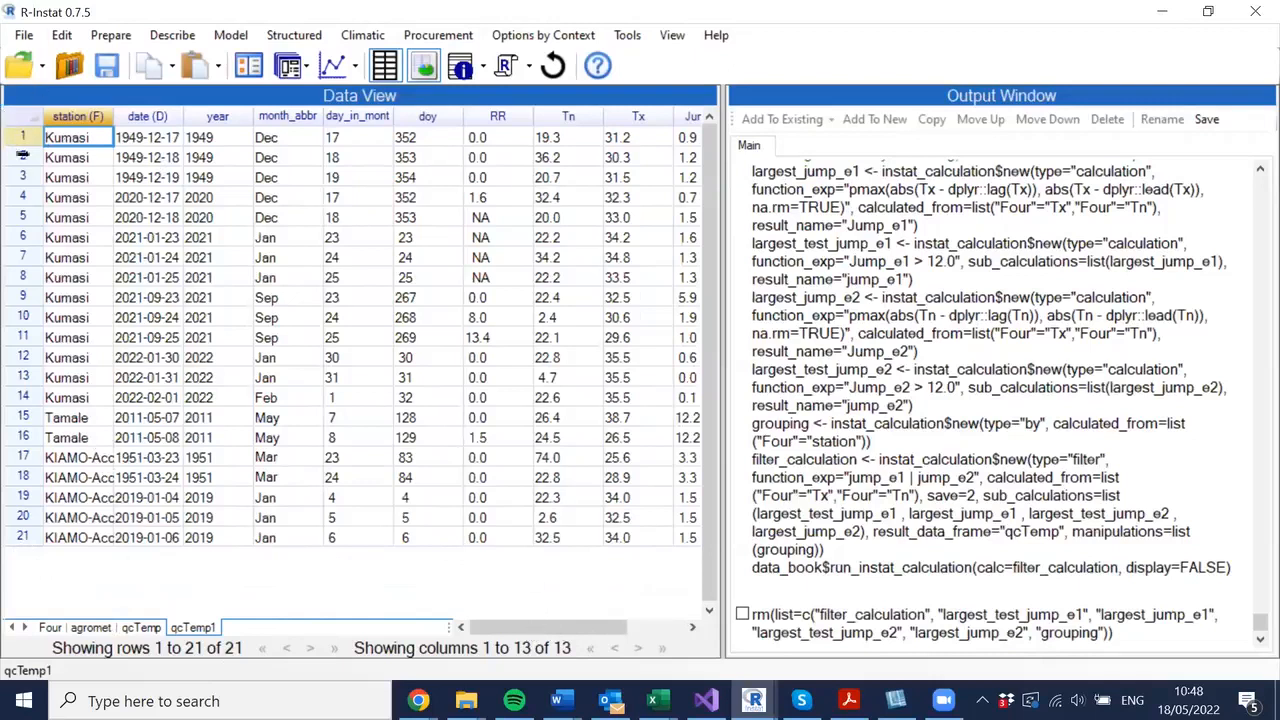
click(614, 580)
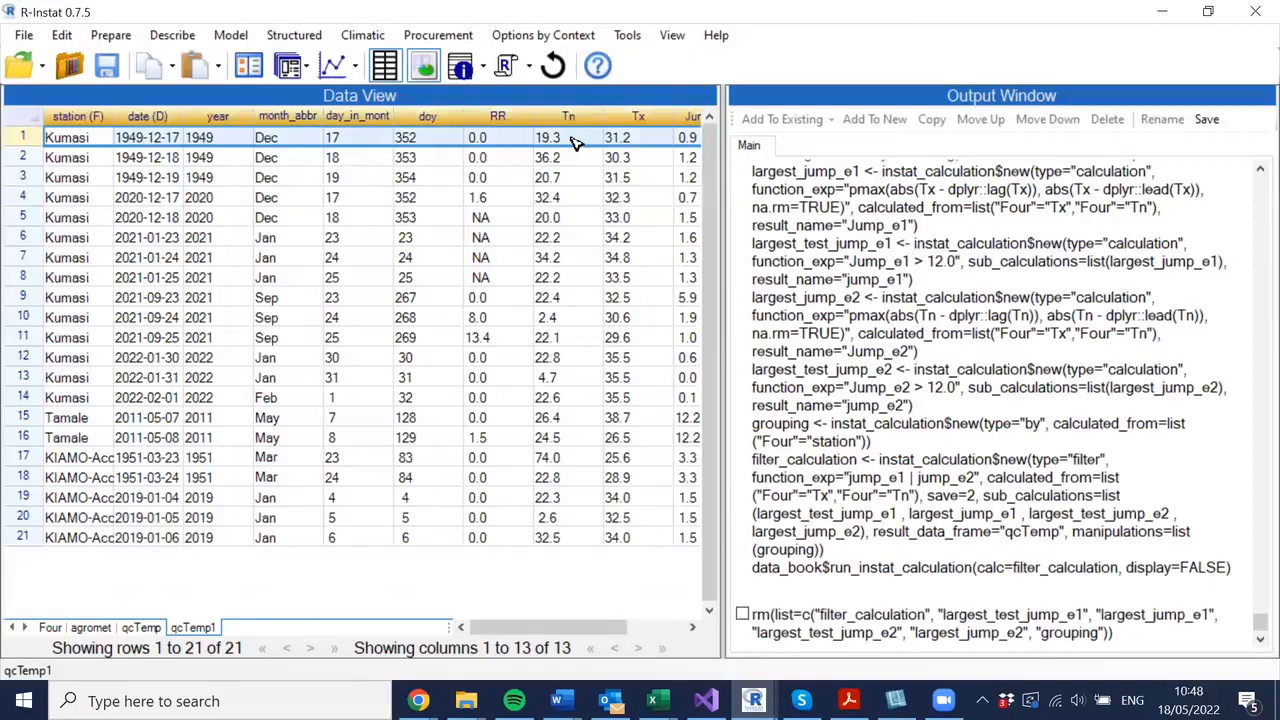
key(shift+Down)
key(shift+Down)
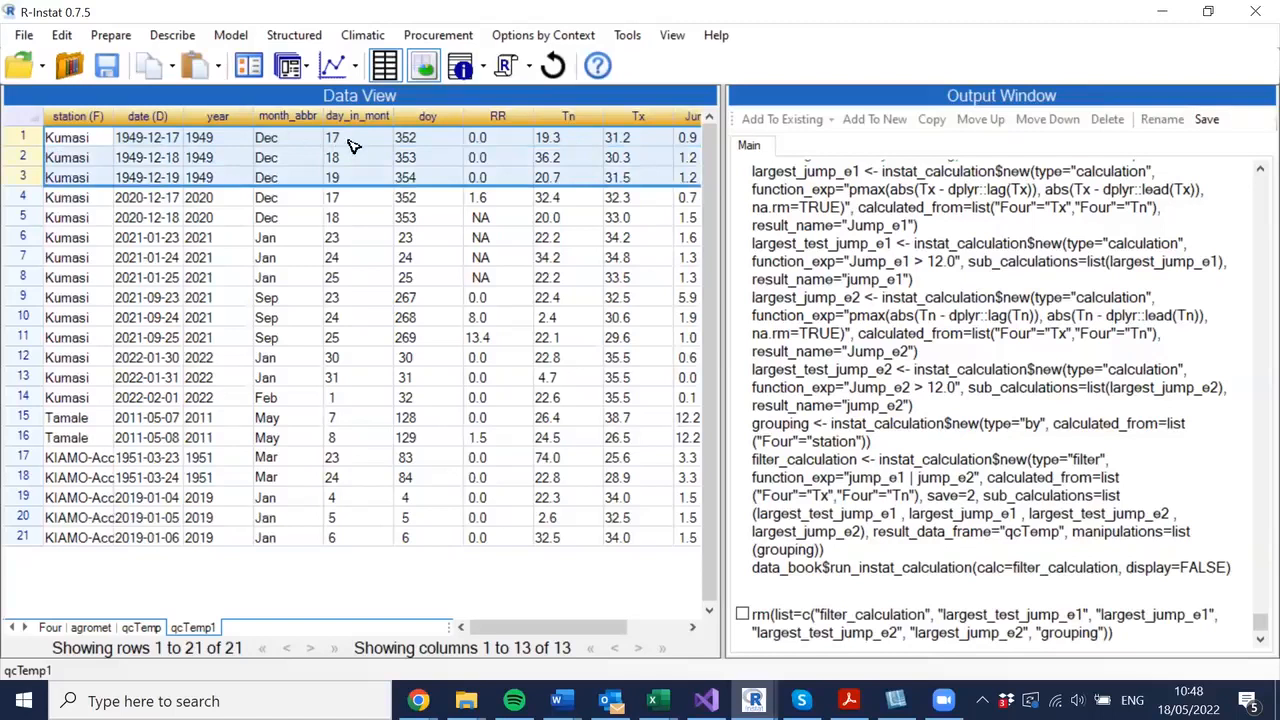
click(570, 143)
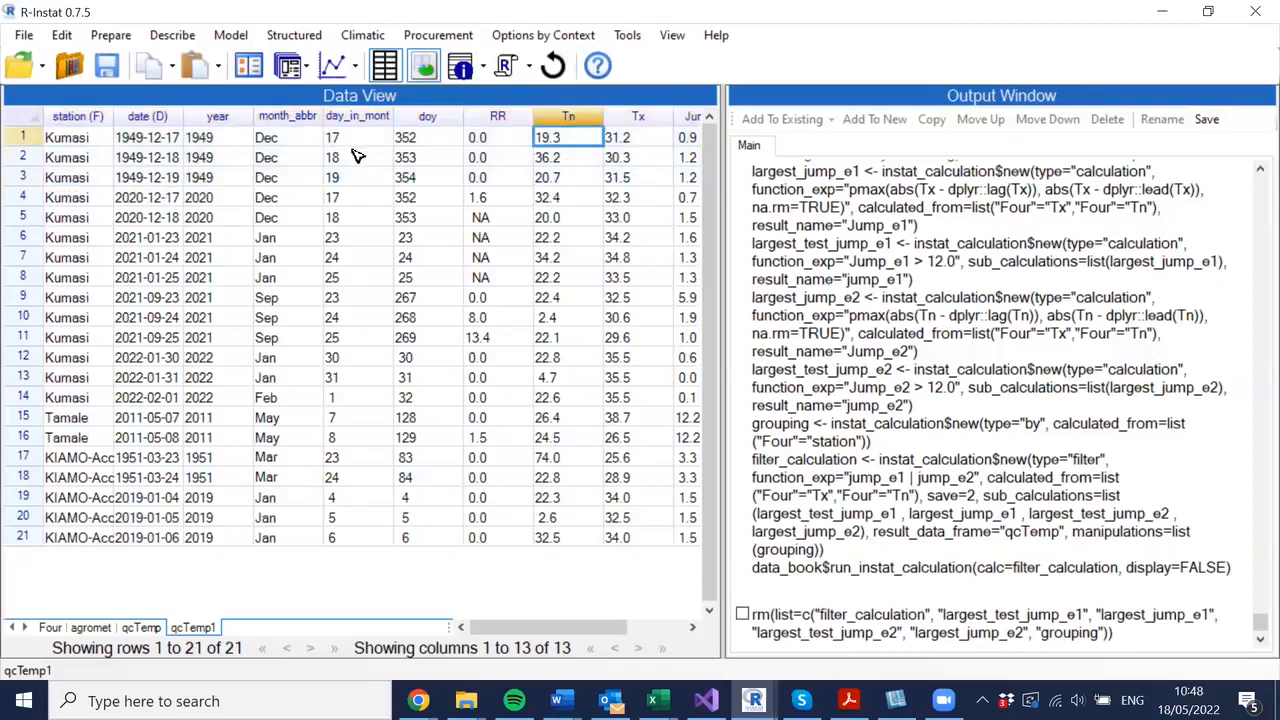
key(Down)
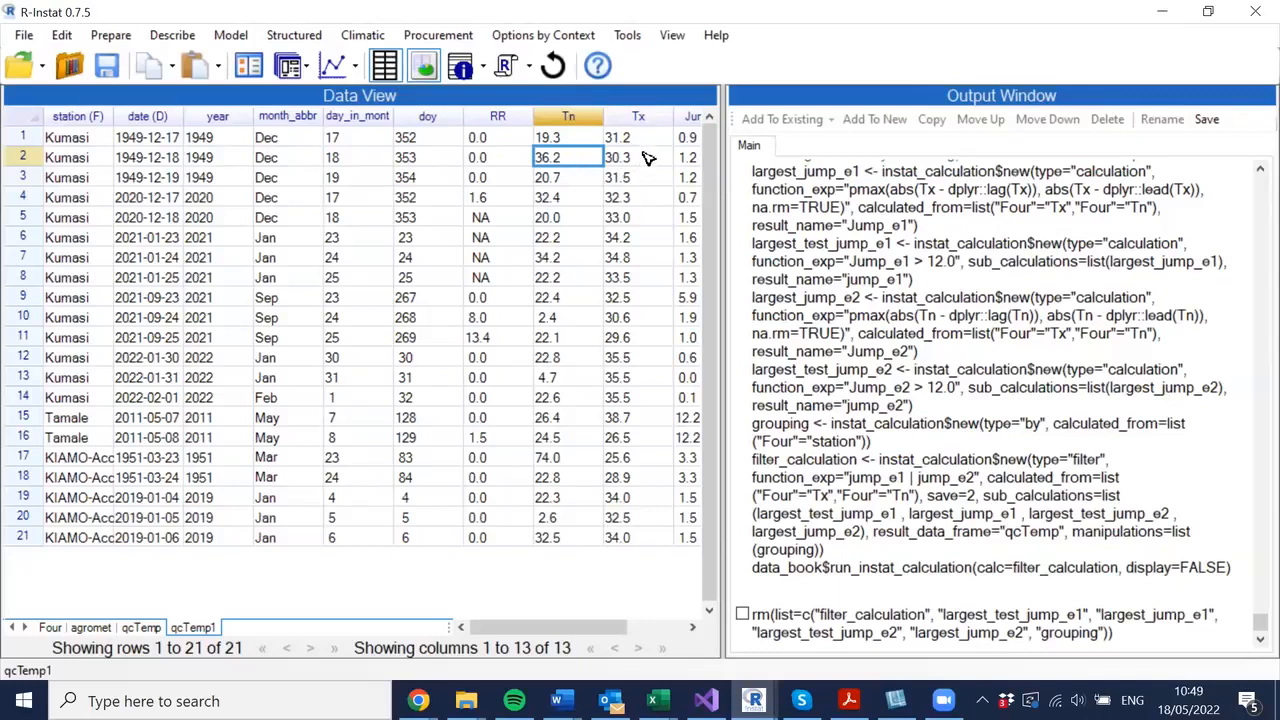
click(560, 179)
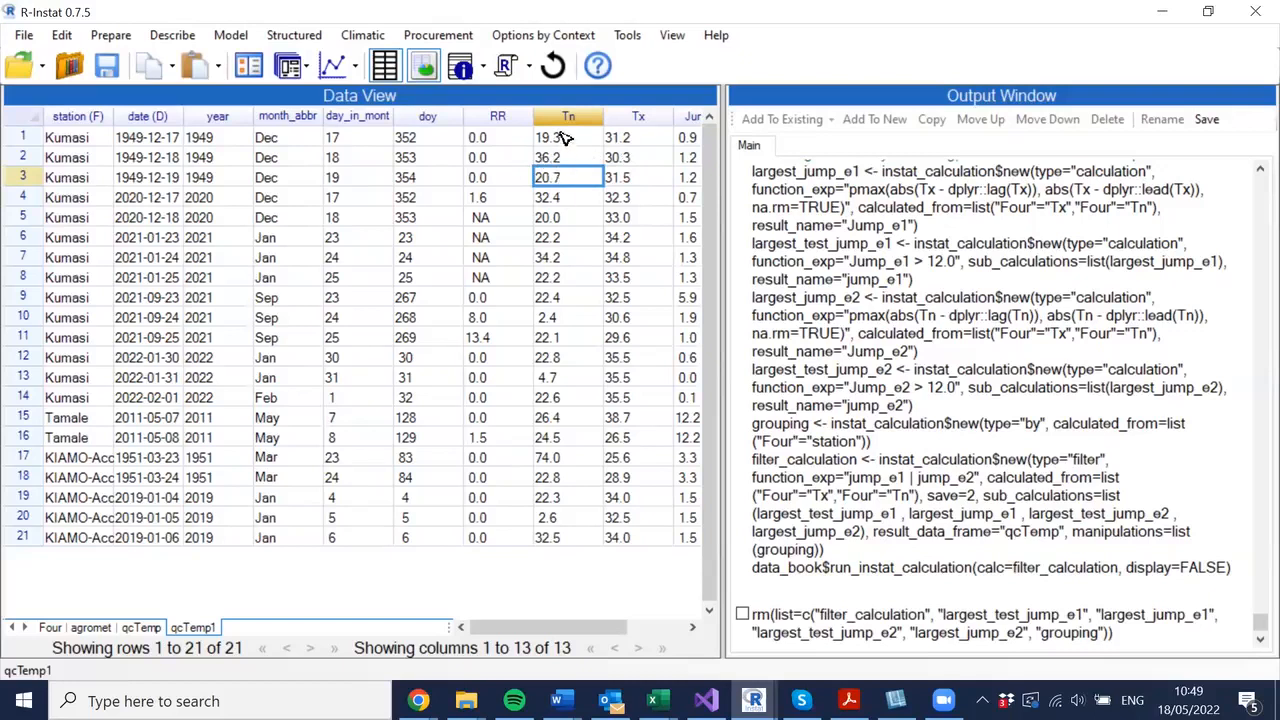
click(568, 199)
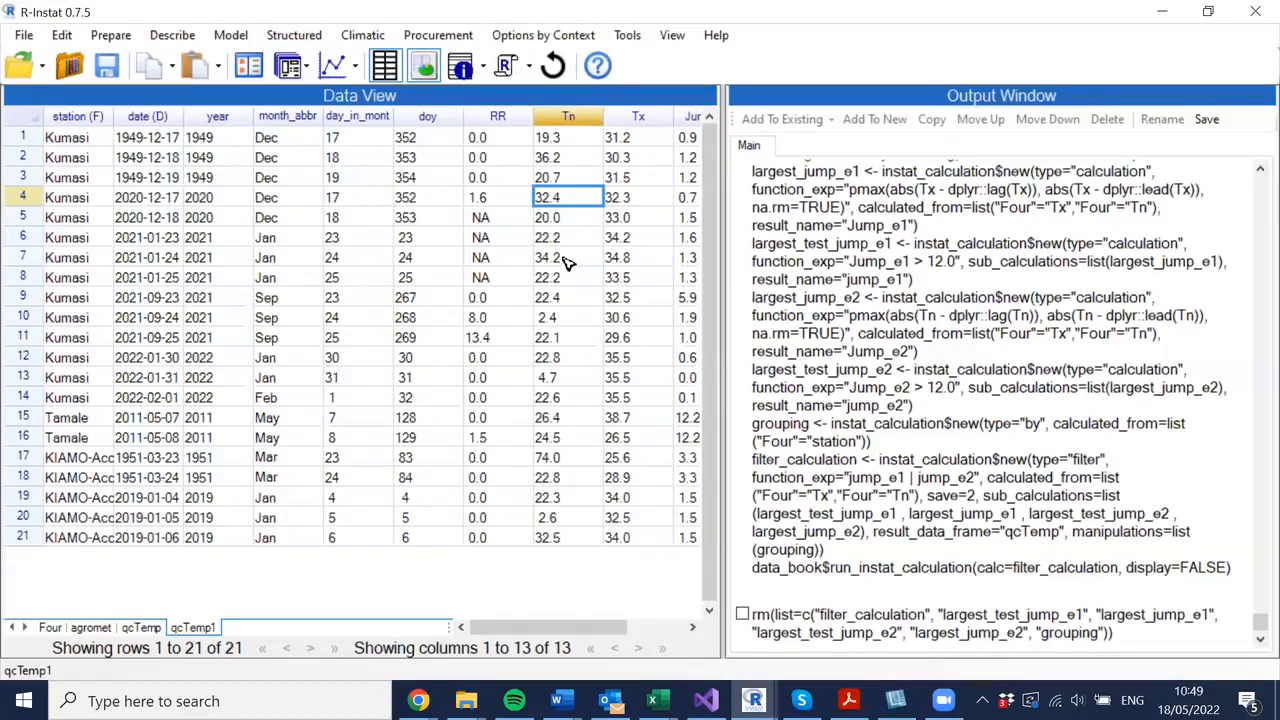
key(Down)
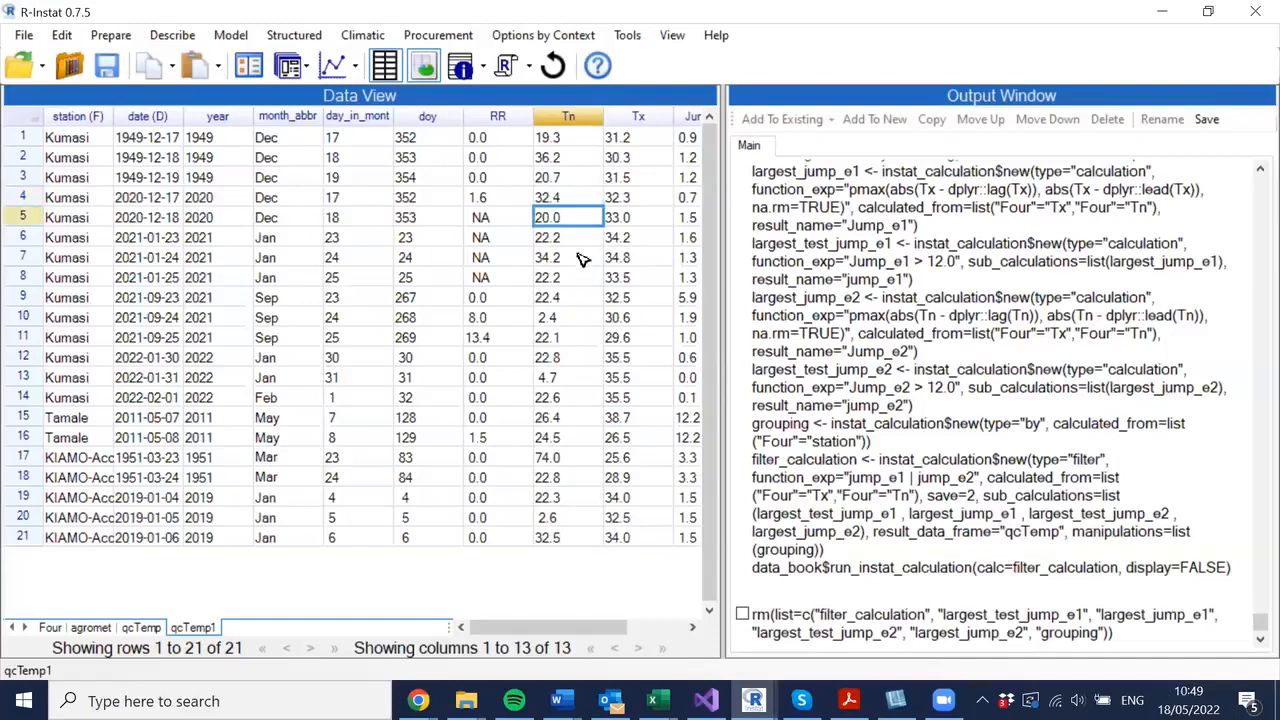
- Step down the Tn column of qcTemp1 to examine the jump-flagged Kumasi values from 2021 and 2022
key(Down)
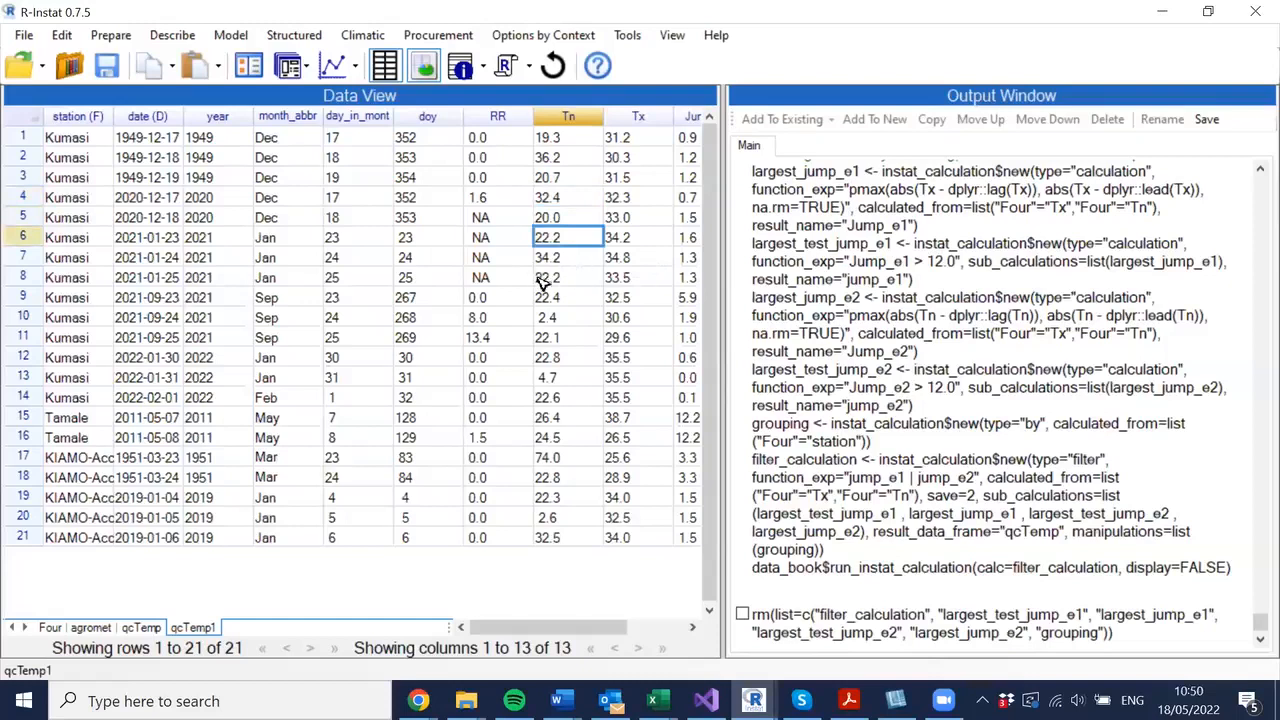
key(Down)
key(Down)
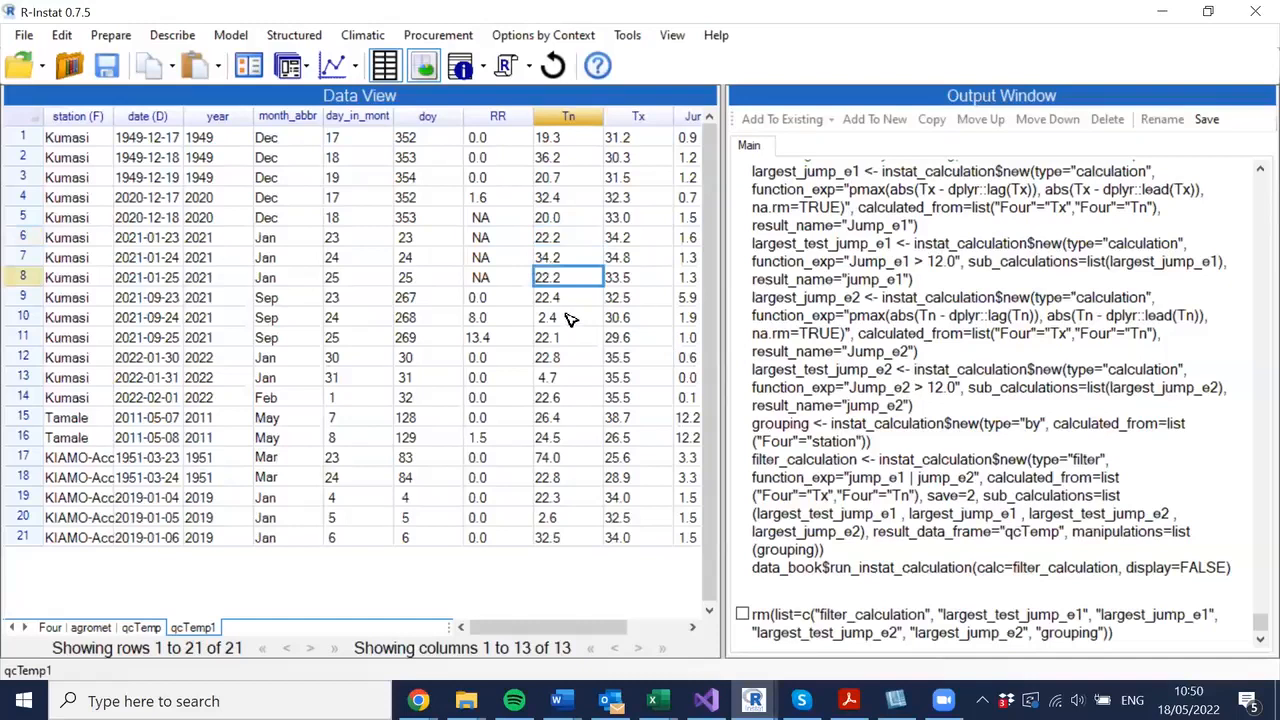
key(Up)
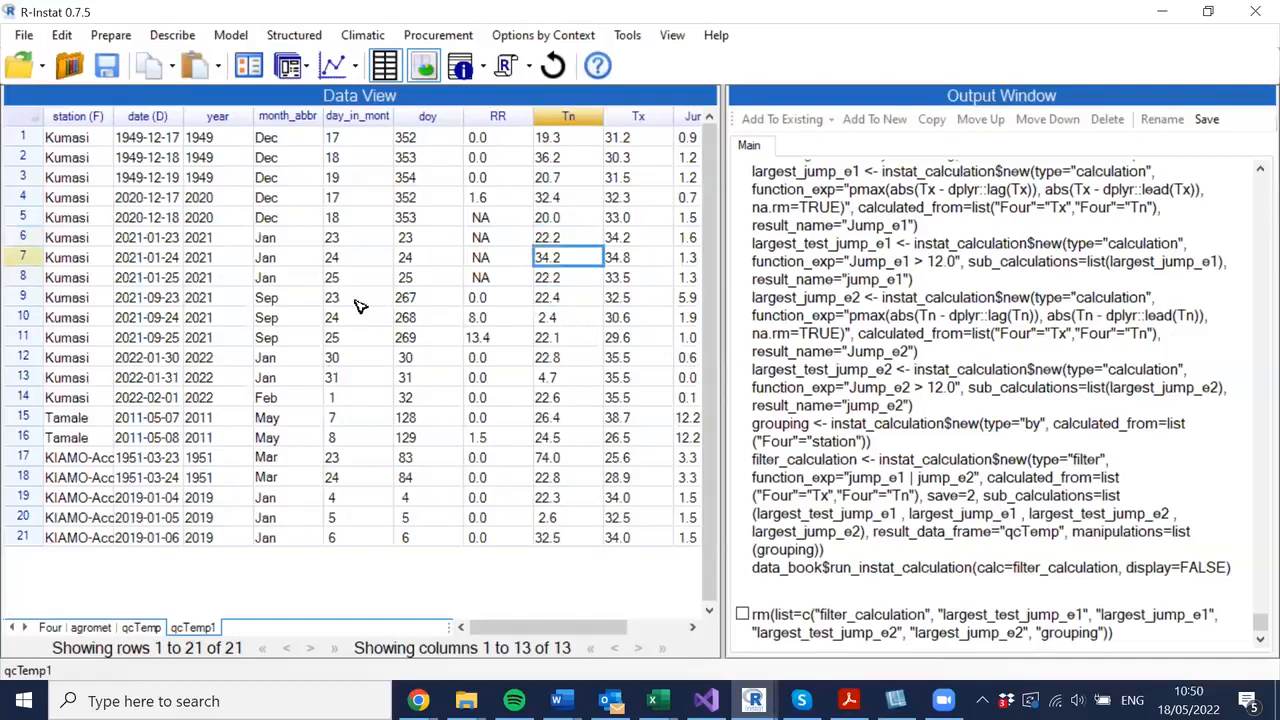
key(Right)
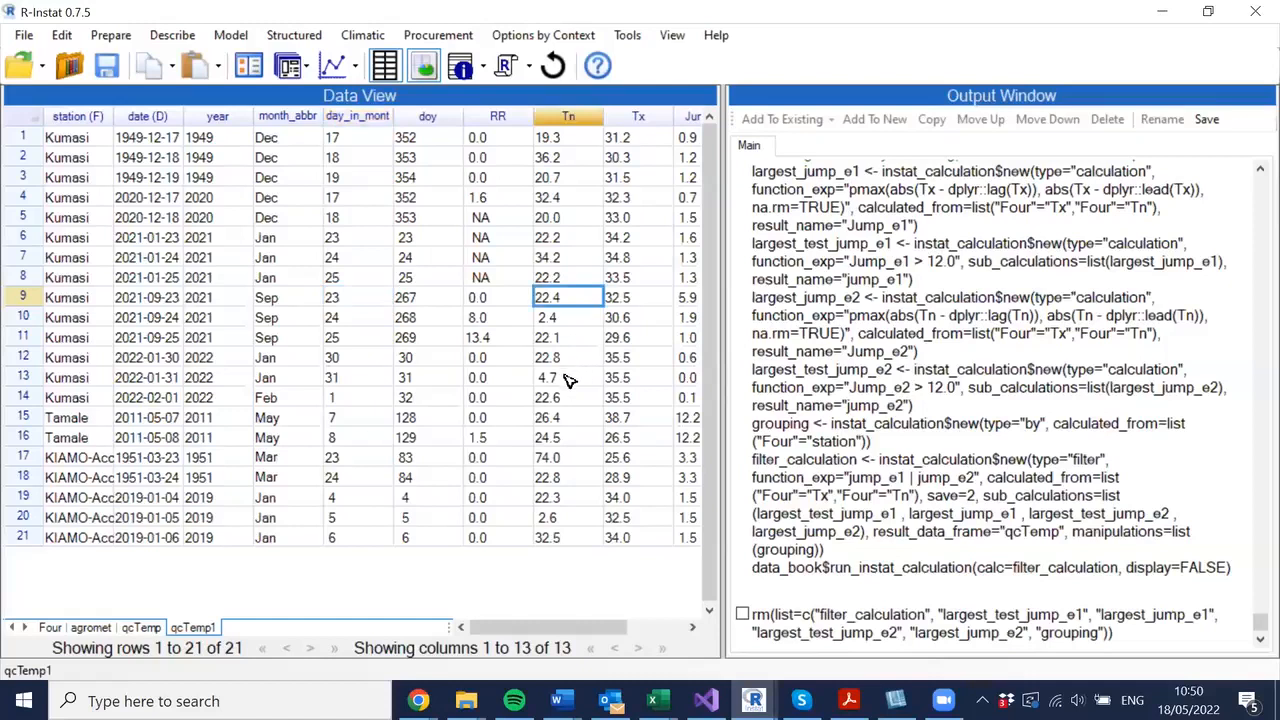
key(Down)
key(Down)
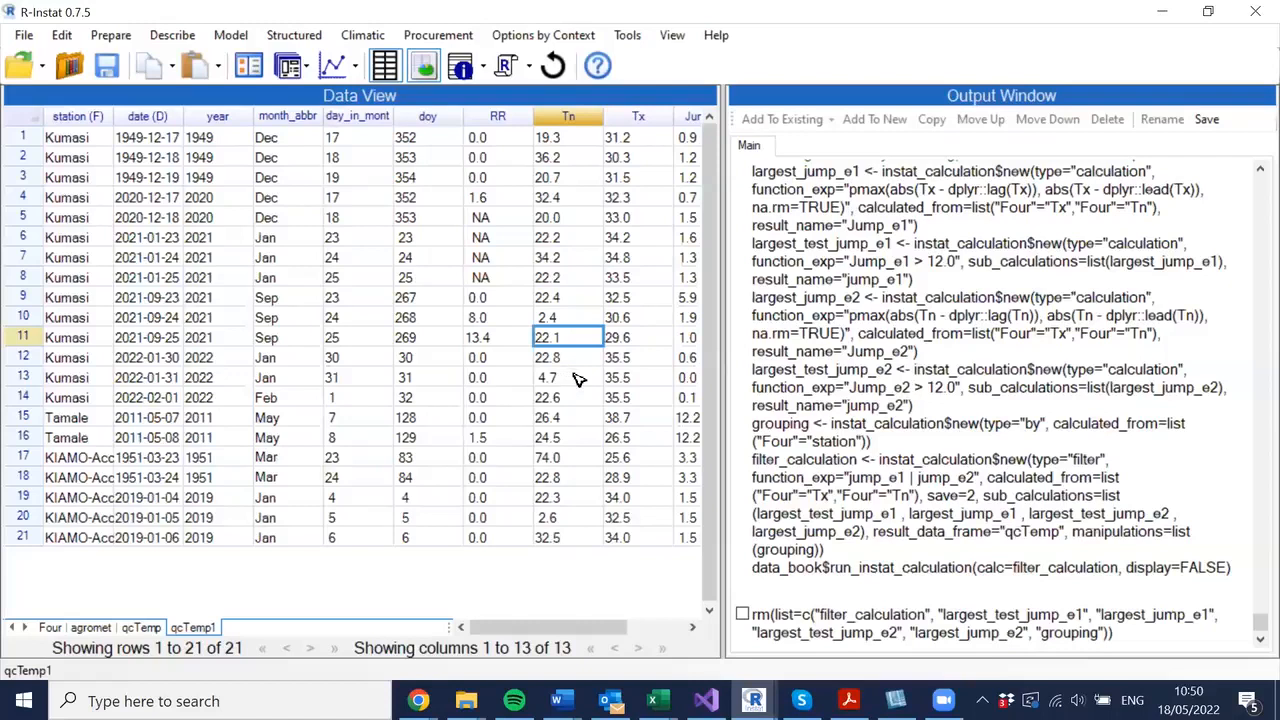
key(Down)
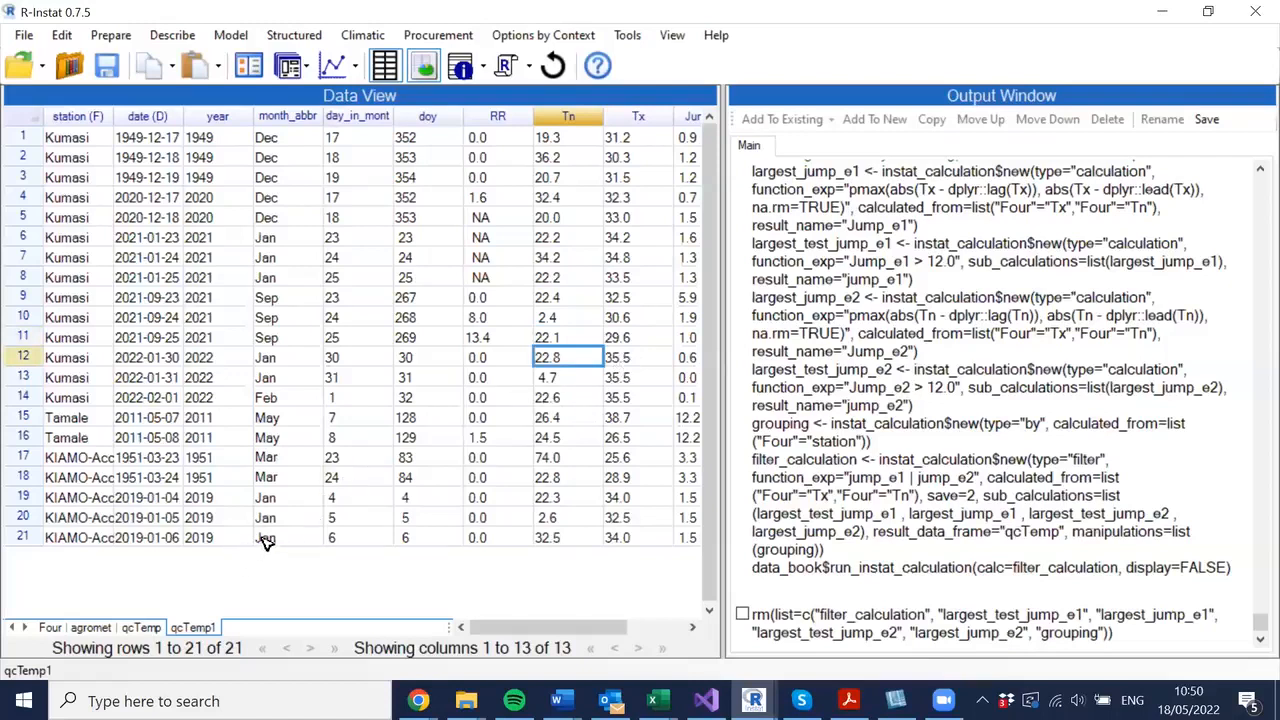
key(Down)
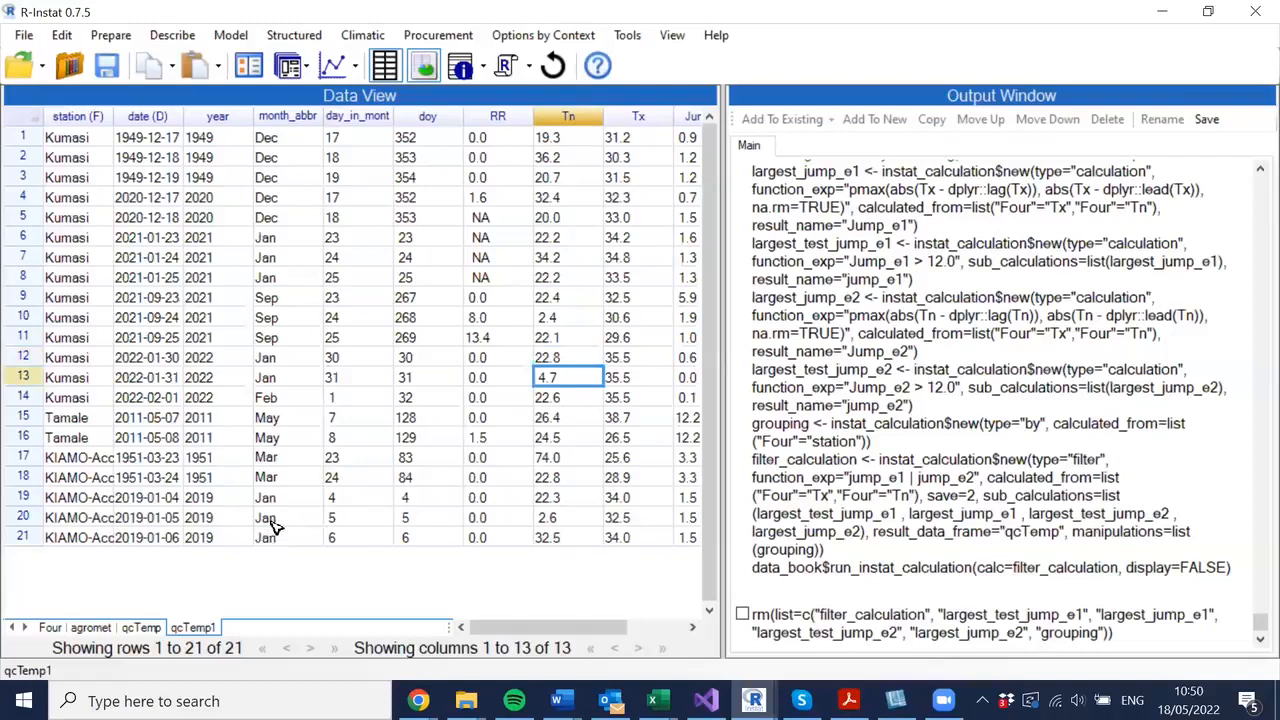
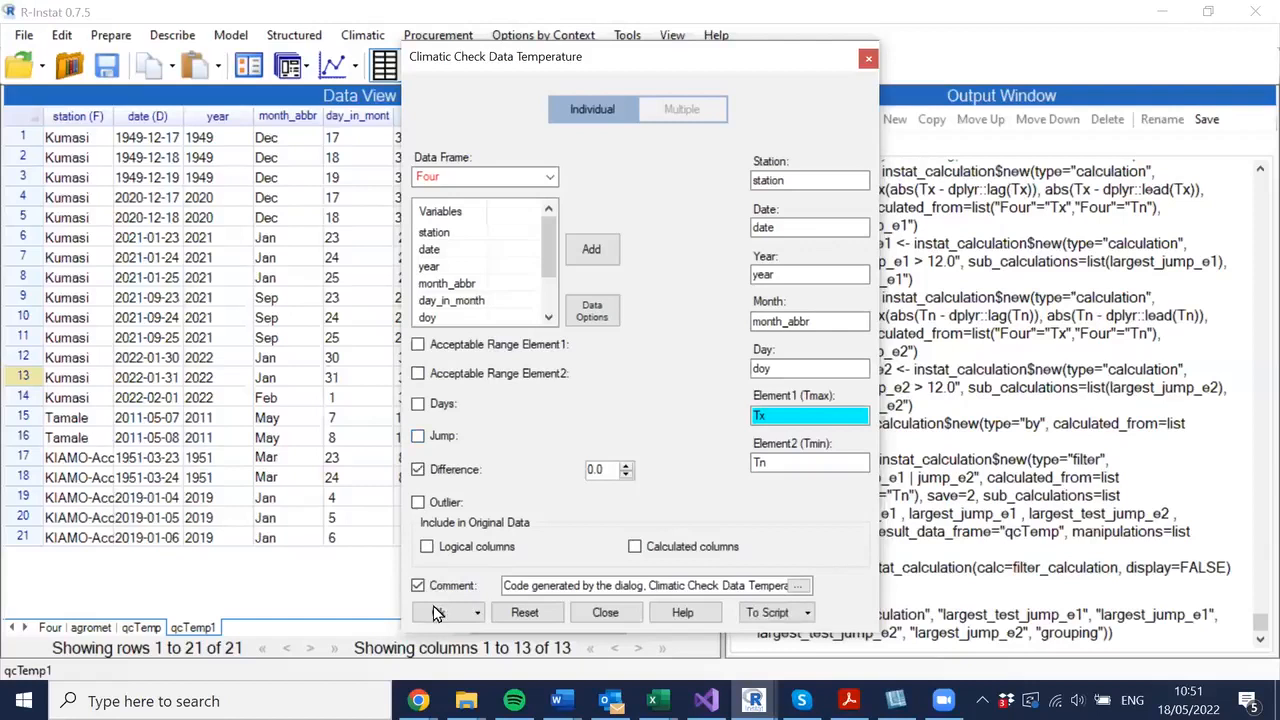
- Run the temperature check with only the Difference test at 0.0, then step through the first flagged Axim Tn and Tx values in qcTemp2
click(434, 612)
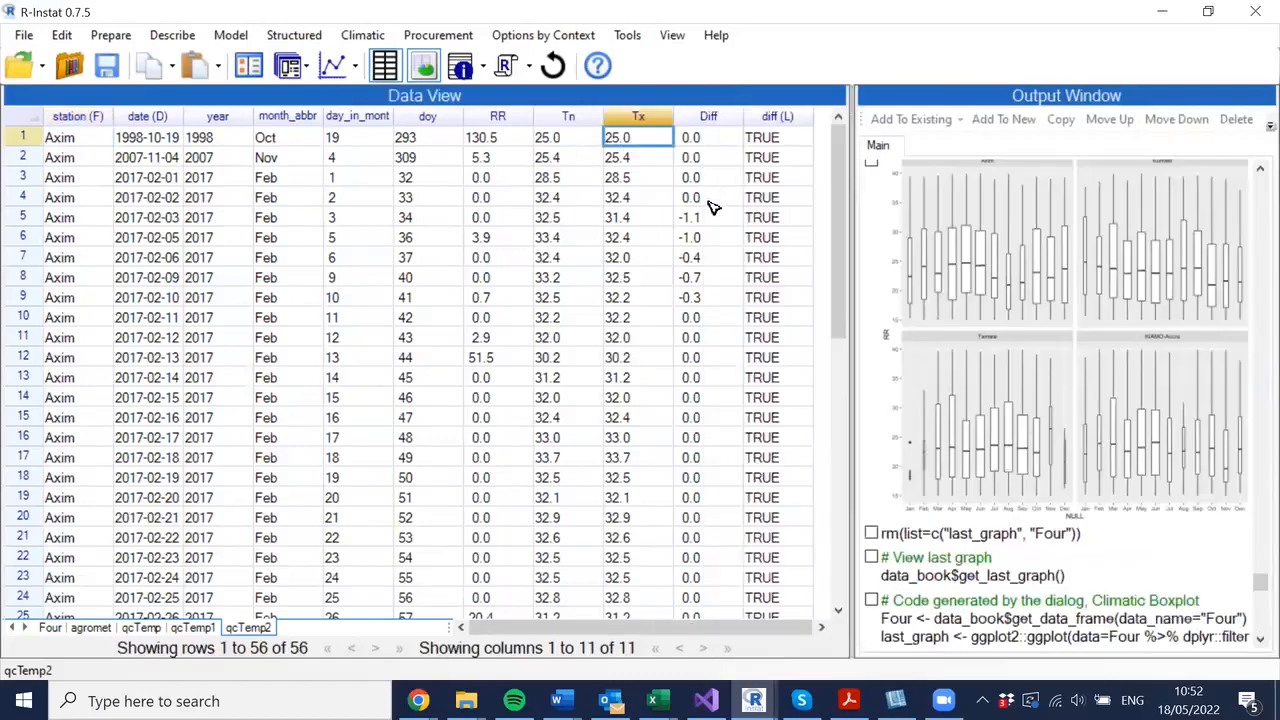
click(346, 178)
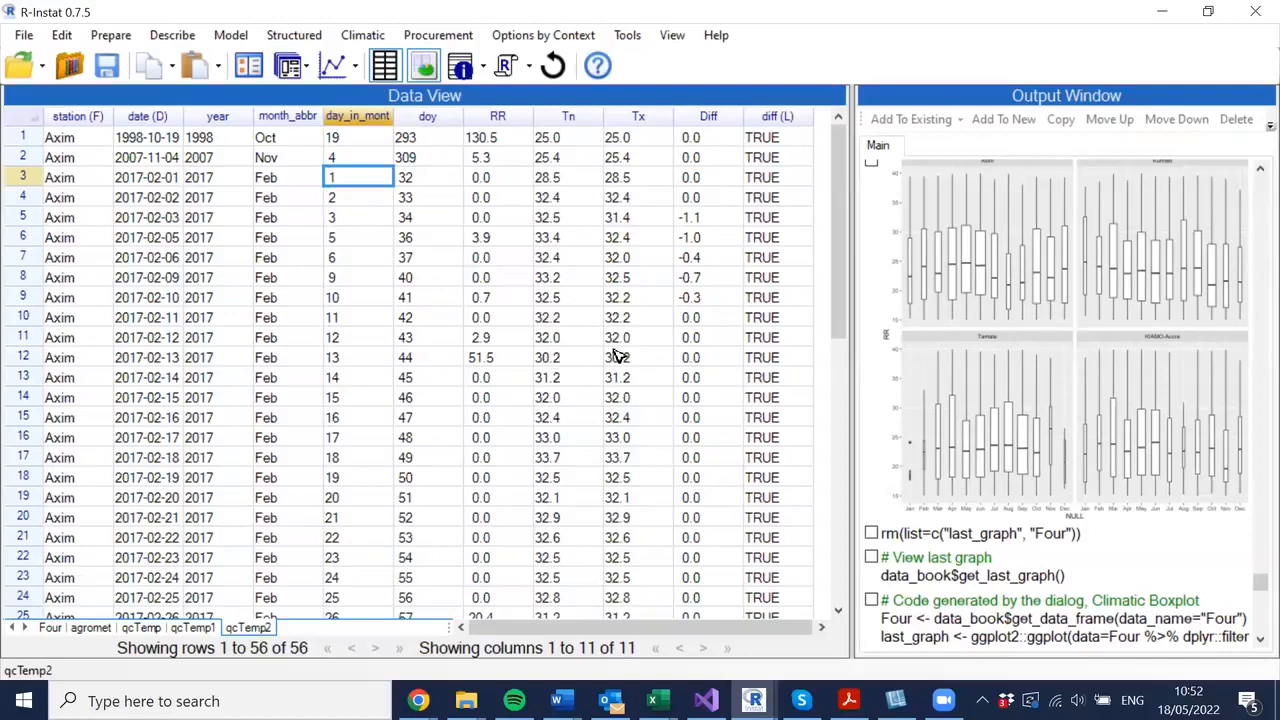
click(630, 318)
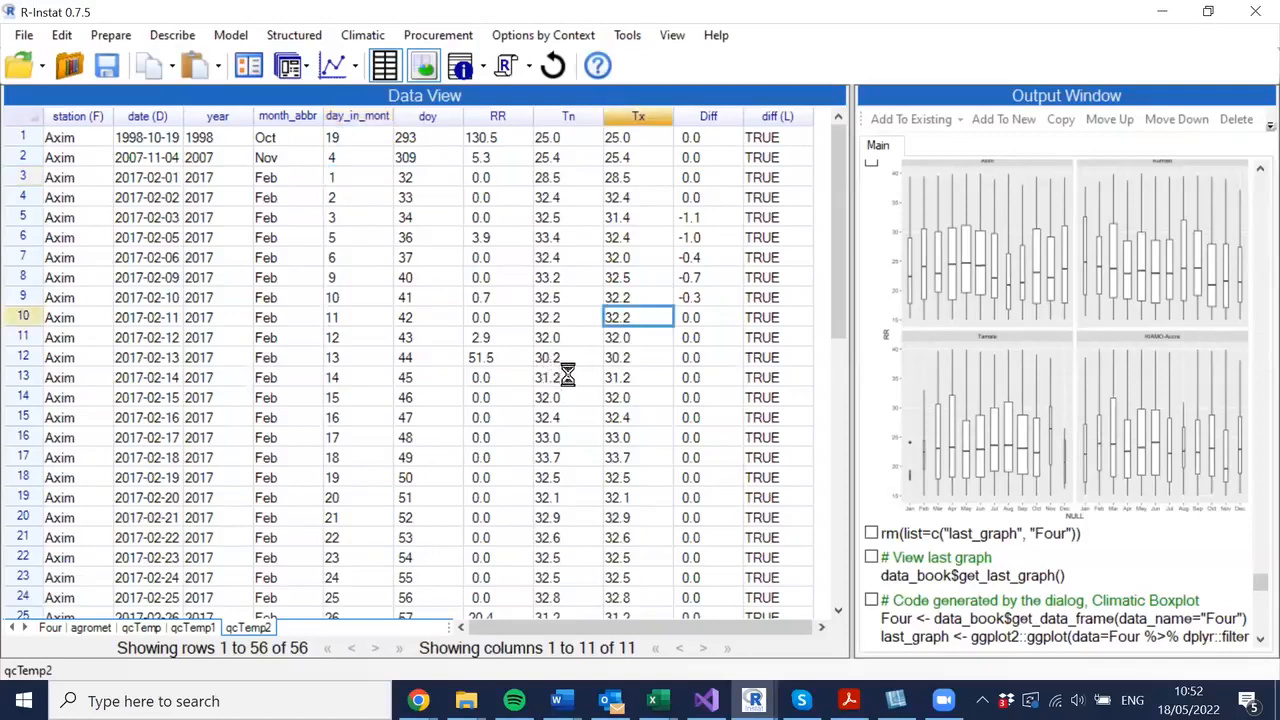
click(567, 340)
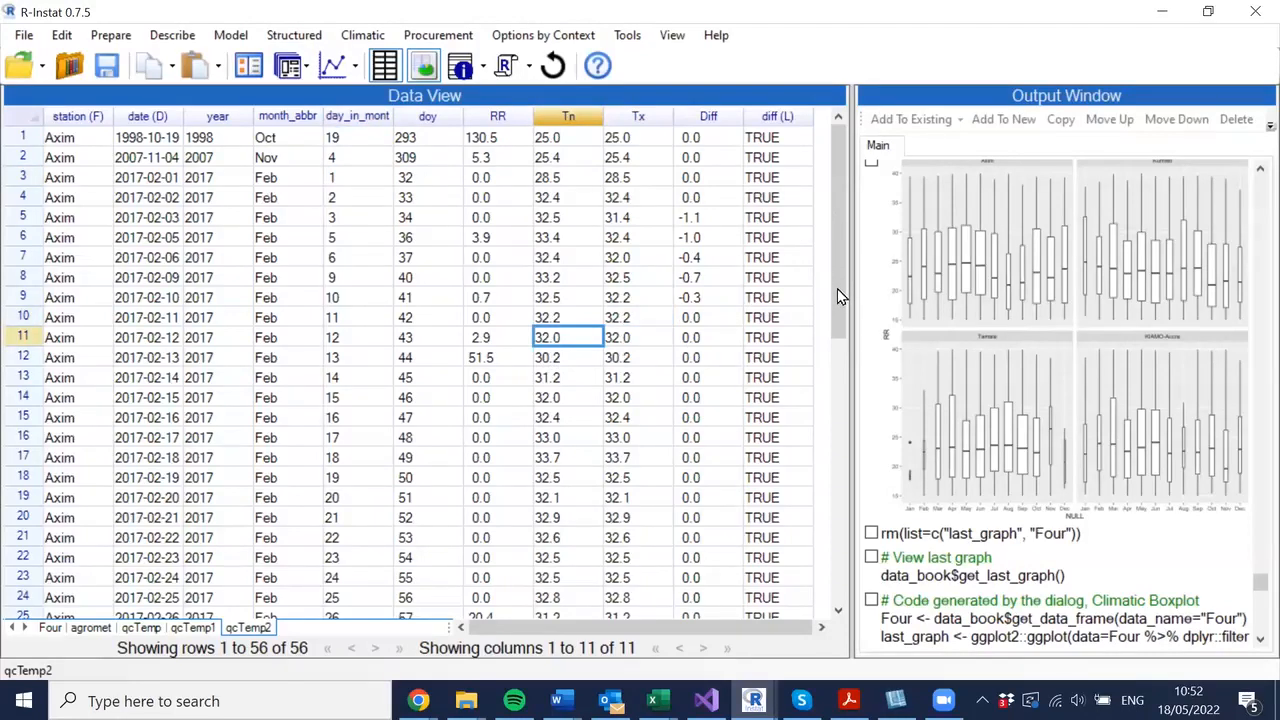
key(Down)
key(Right)
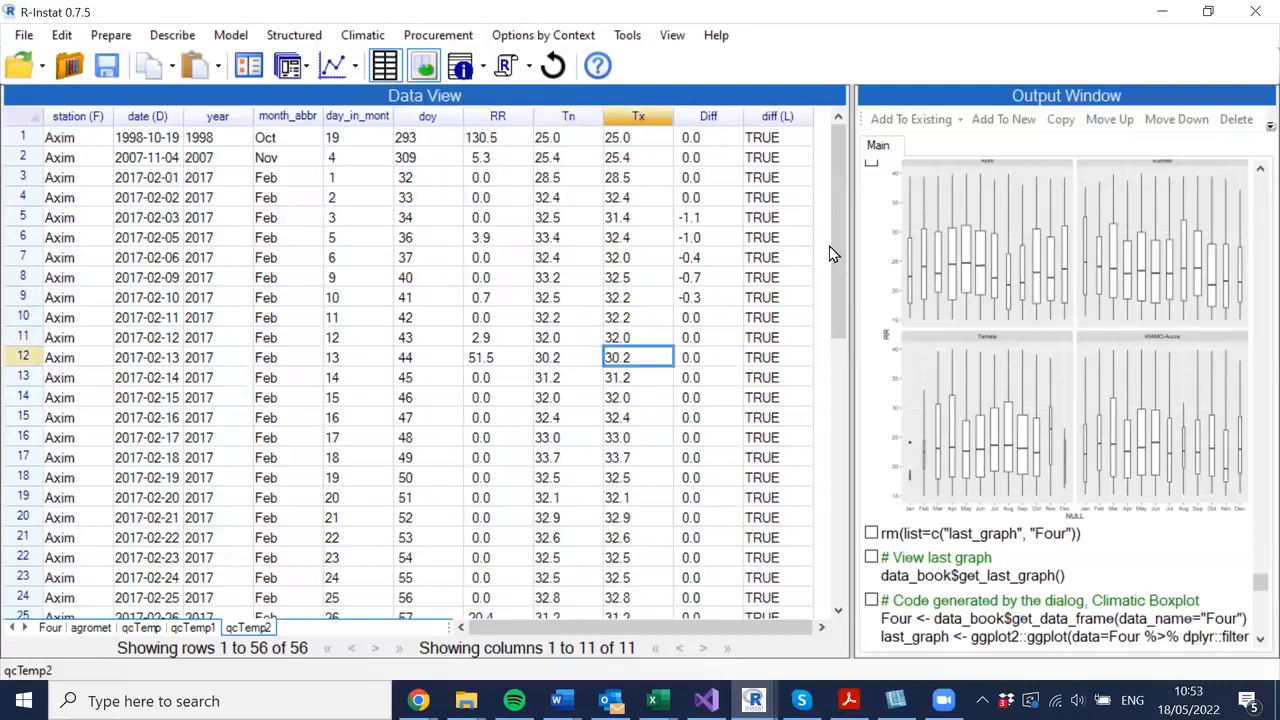
- Scroll through qcTemp2 and step through the Tn and Tx values of the flagged Kumasi and KIAMO-Accra rows
scroll(833, 253, down, 3)
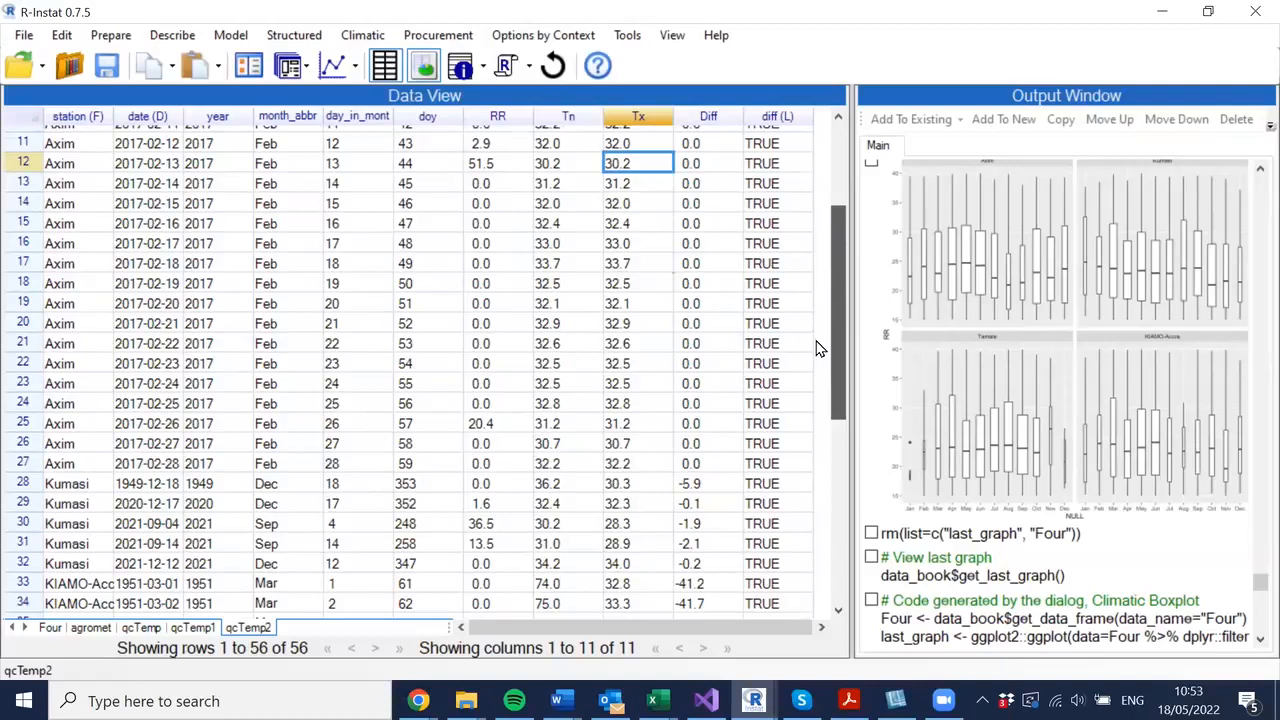
scroll(816, 348, up, 2)
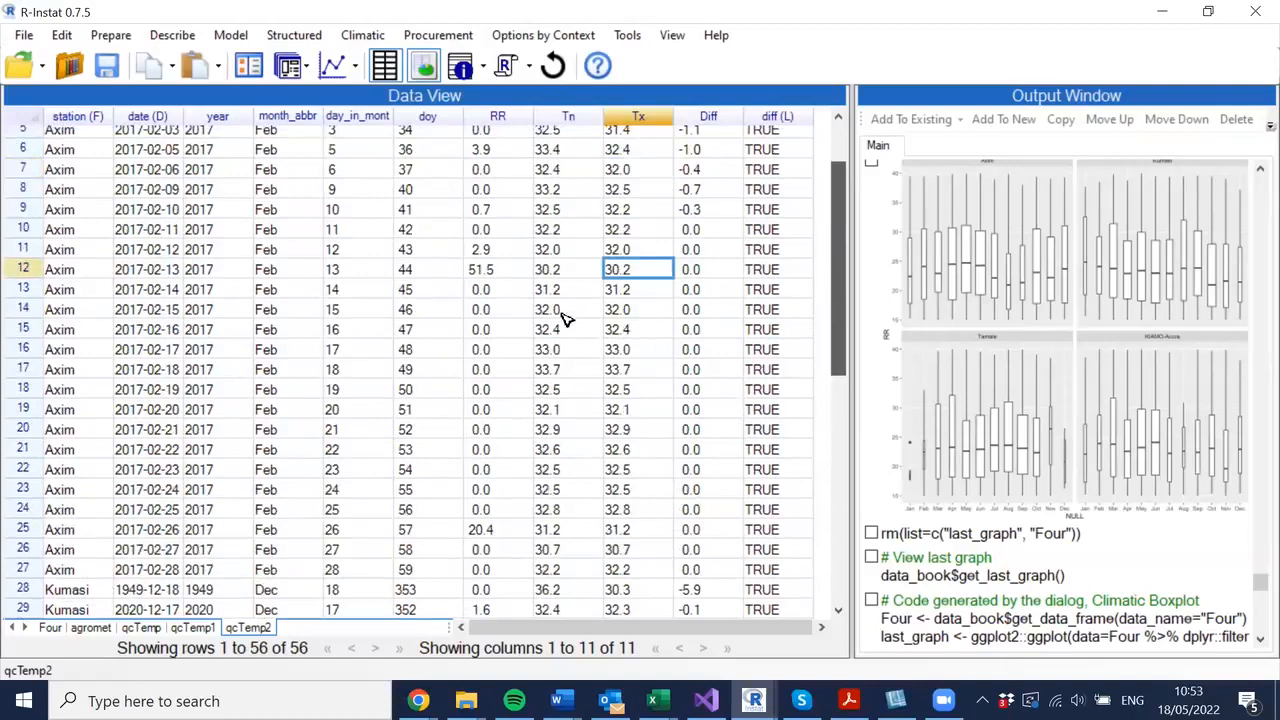
scroll(485, 322, down, 4)
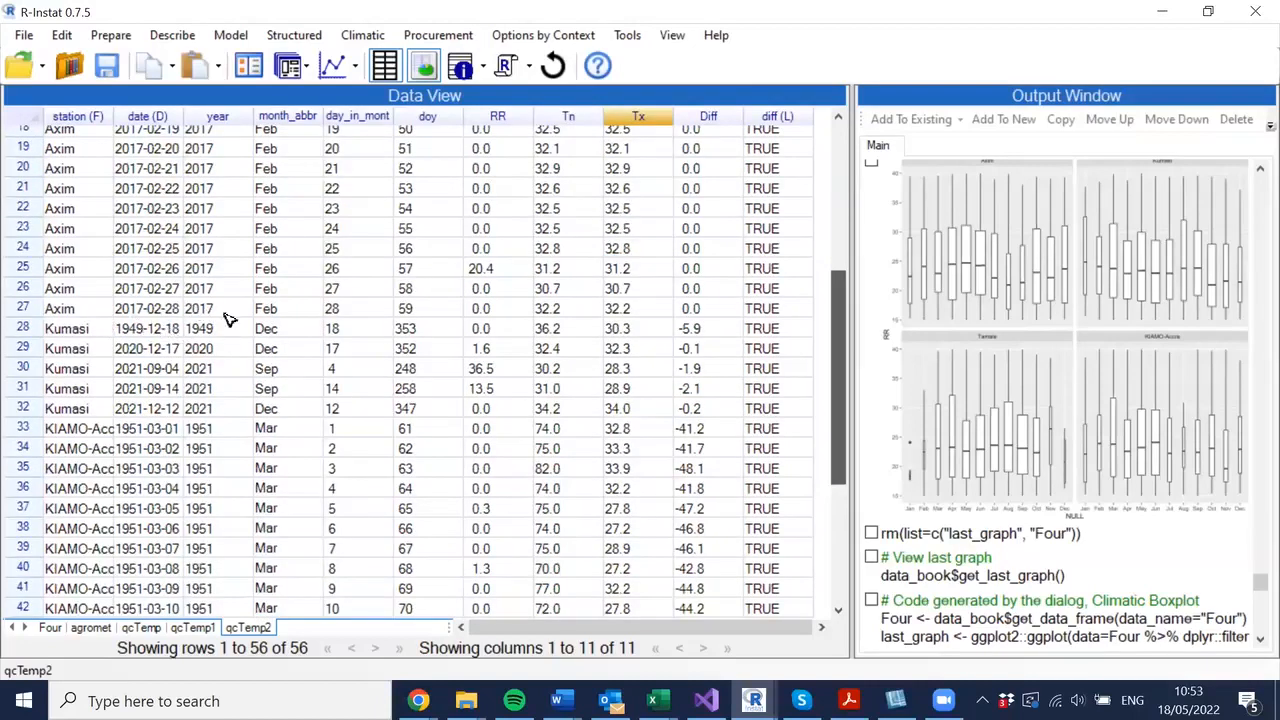
scroll(557, 325, down, 2)
click(557, 325)
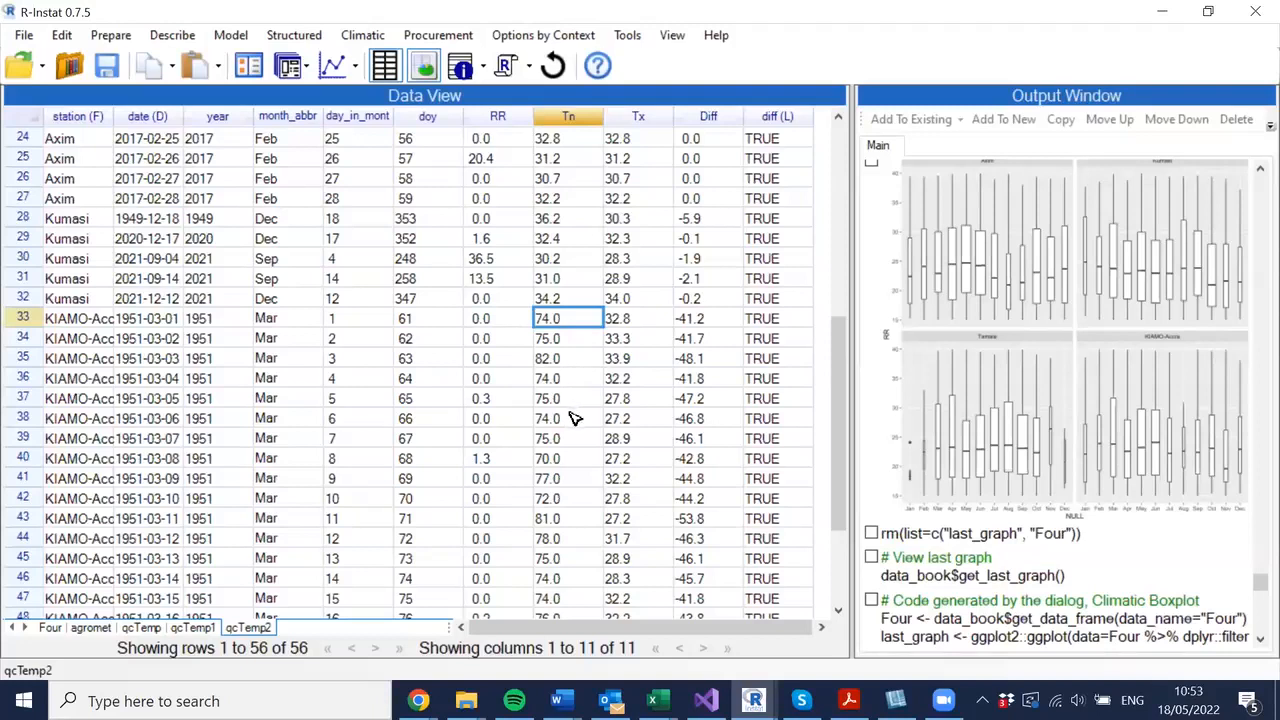
key(Down)
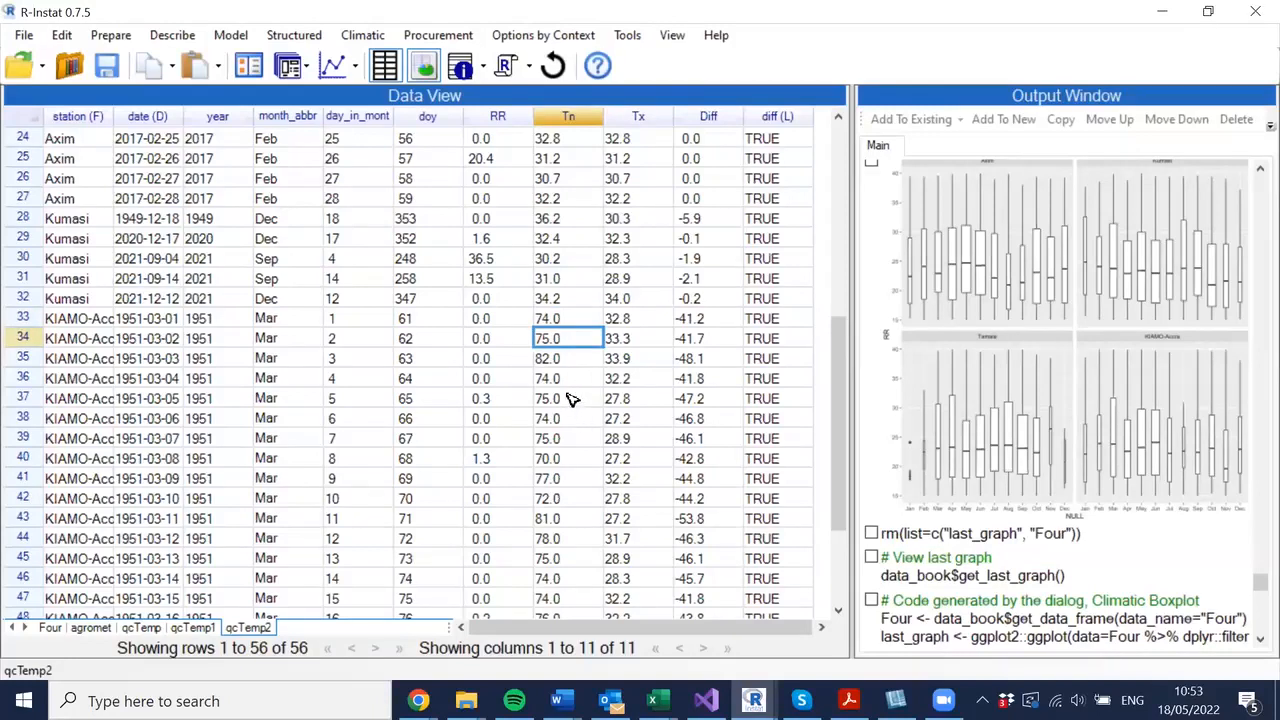
click(570, 399)
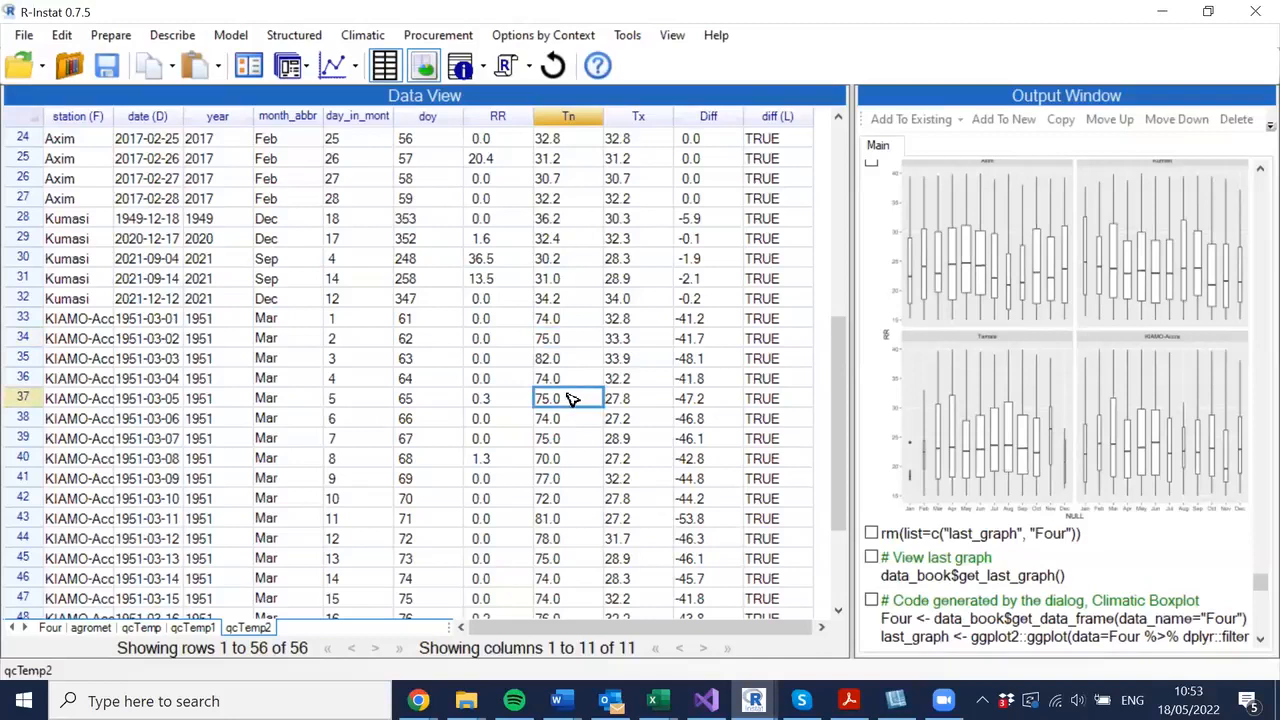
key(Down)
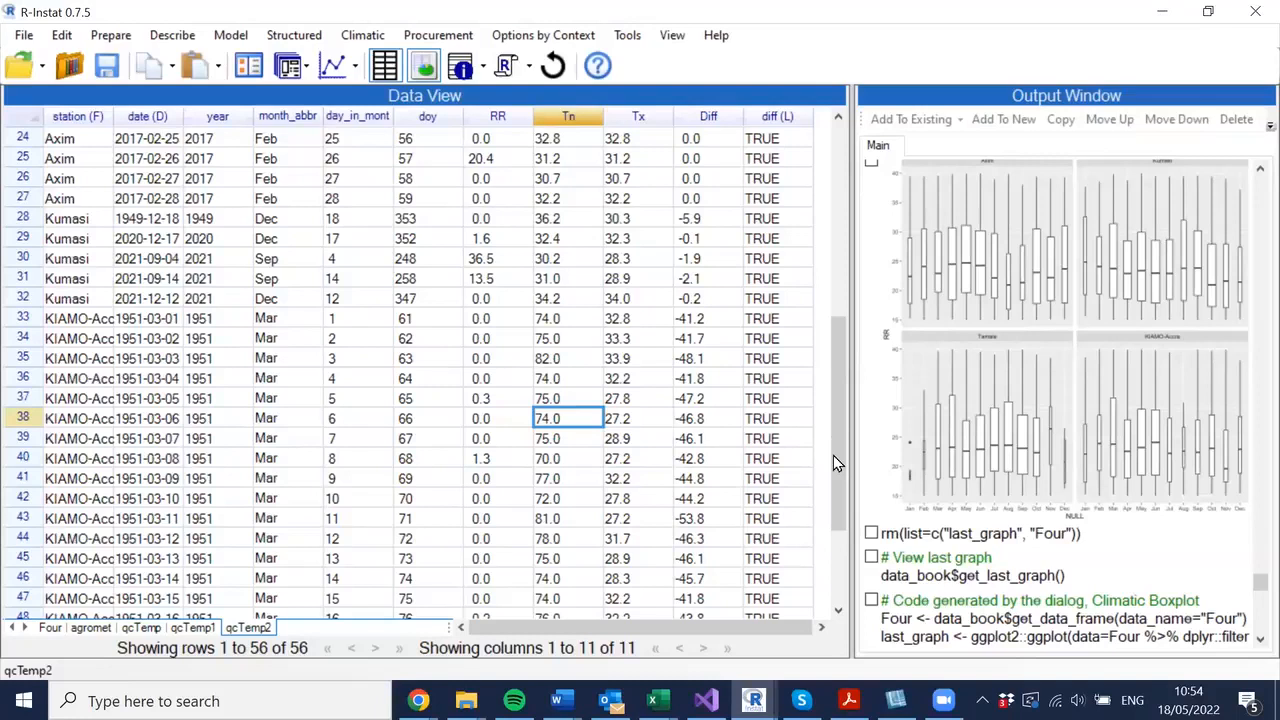
scroll(837, 462, down, 3)
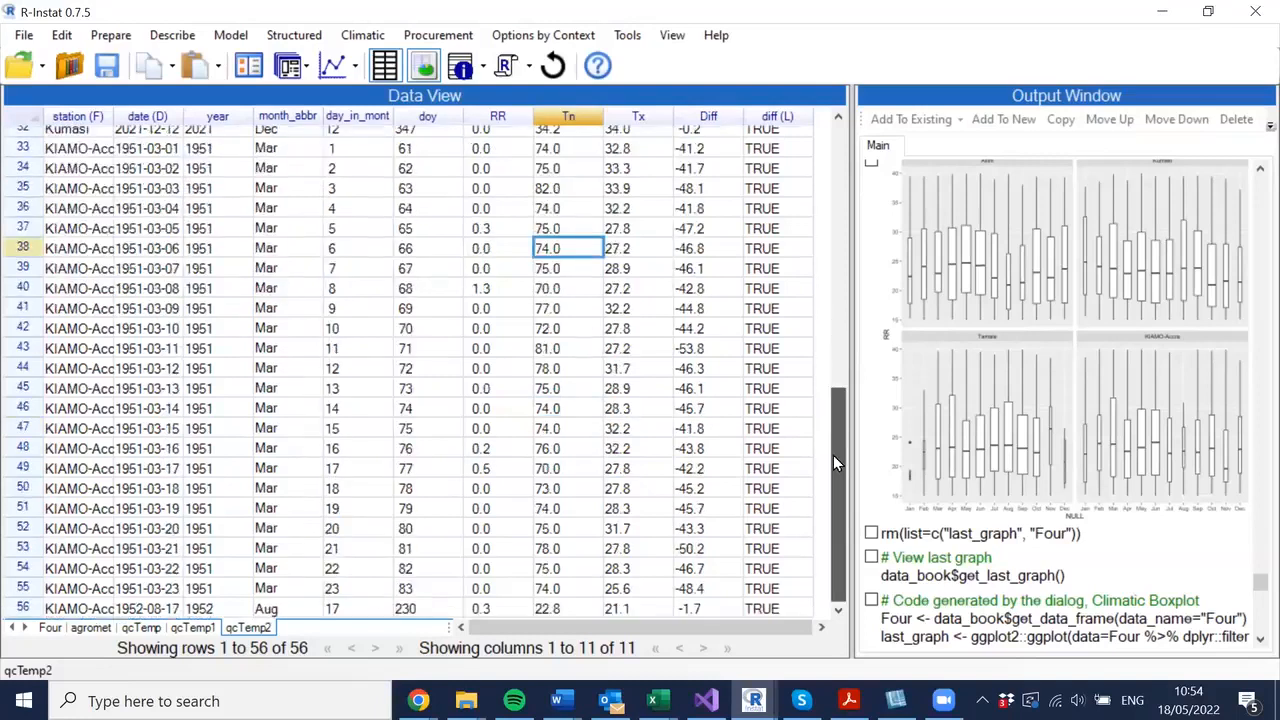
scroll(837, 462, up, 1)
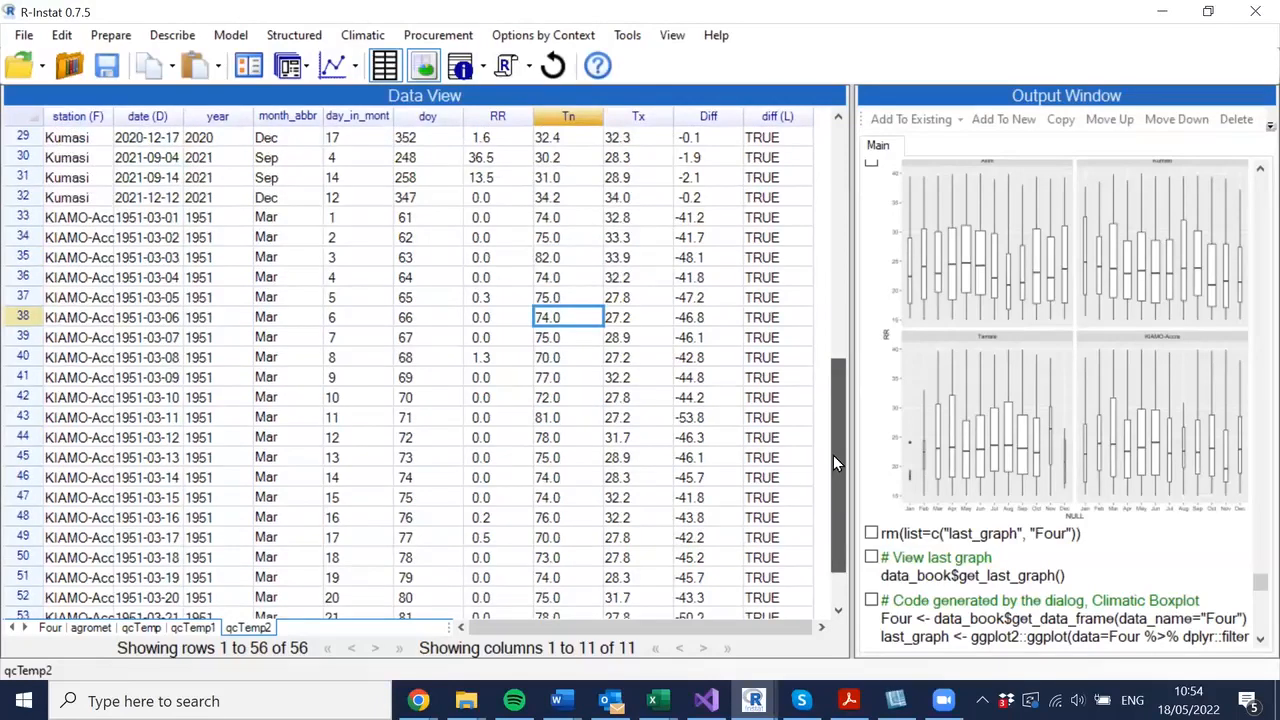
scroll(837, 462, down, 1)
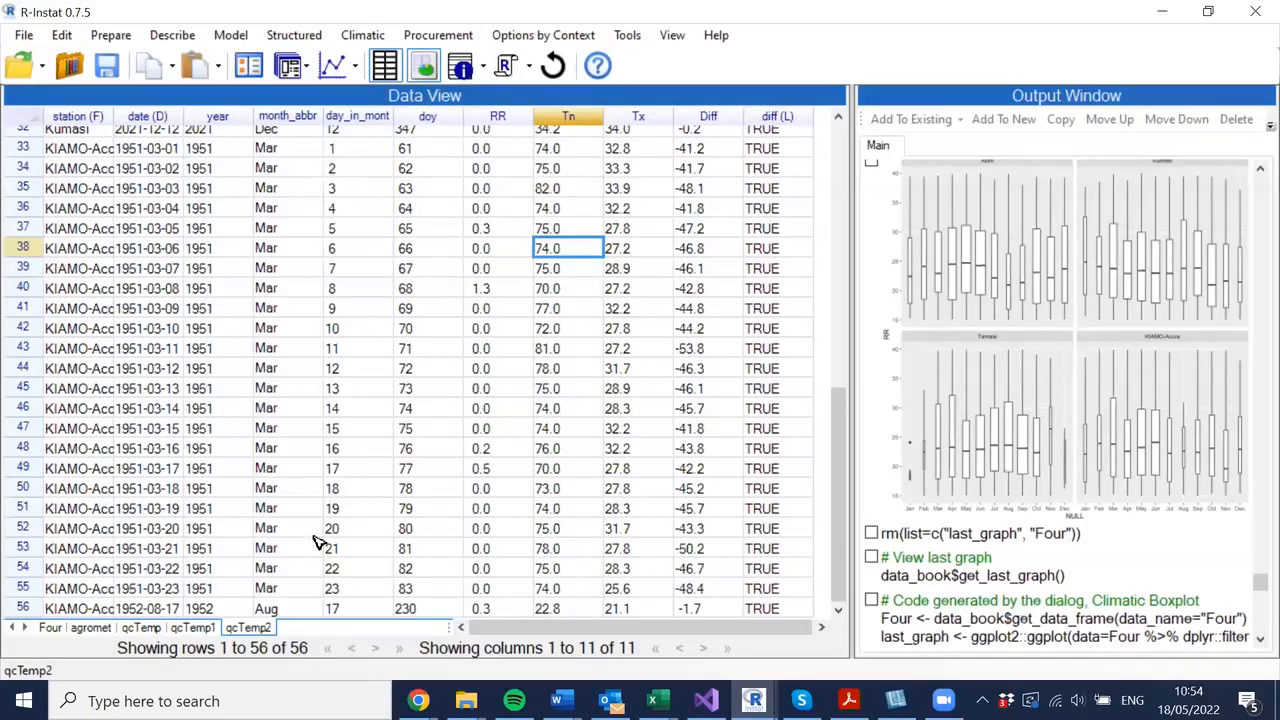
click(310, 150)
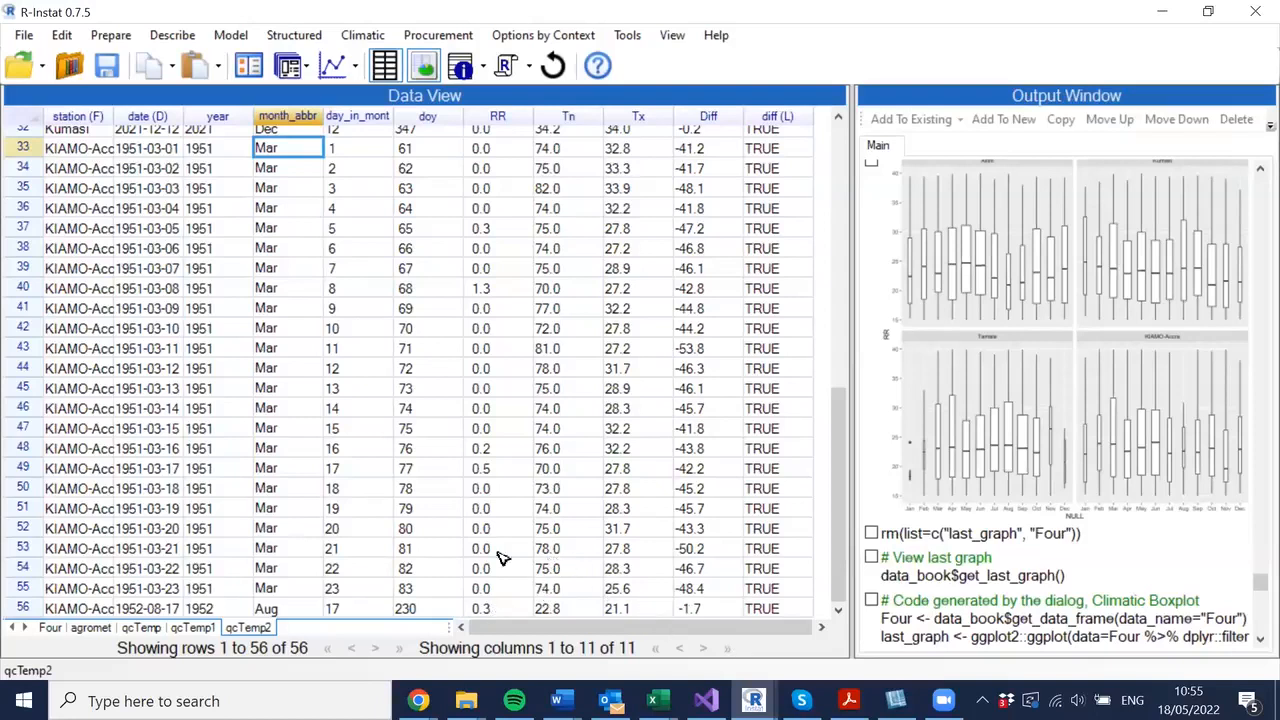
click(561, 610)
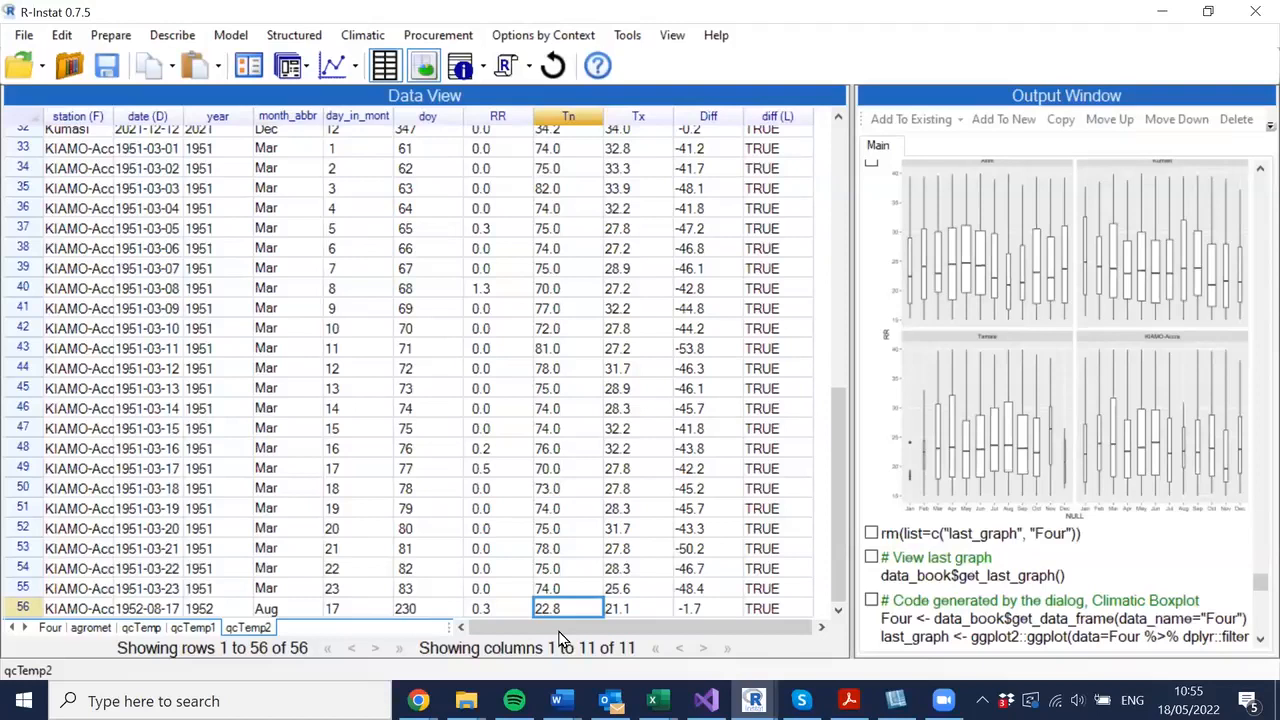
key(Right)
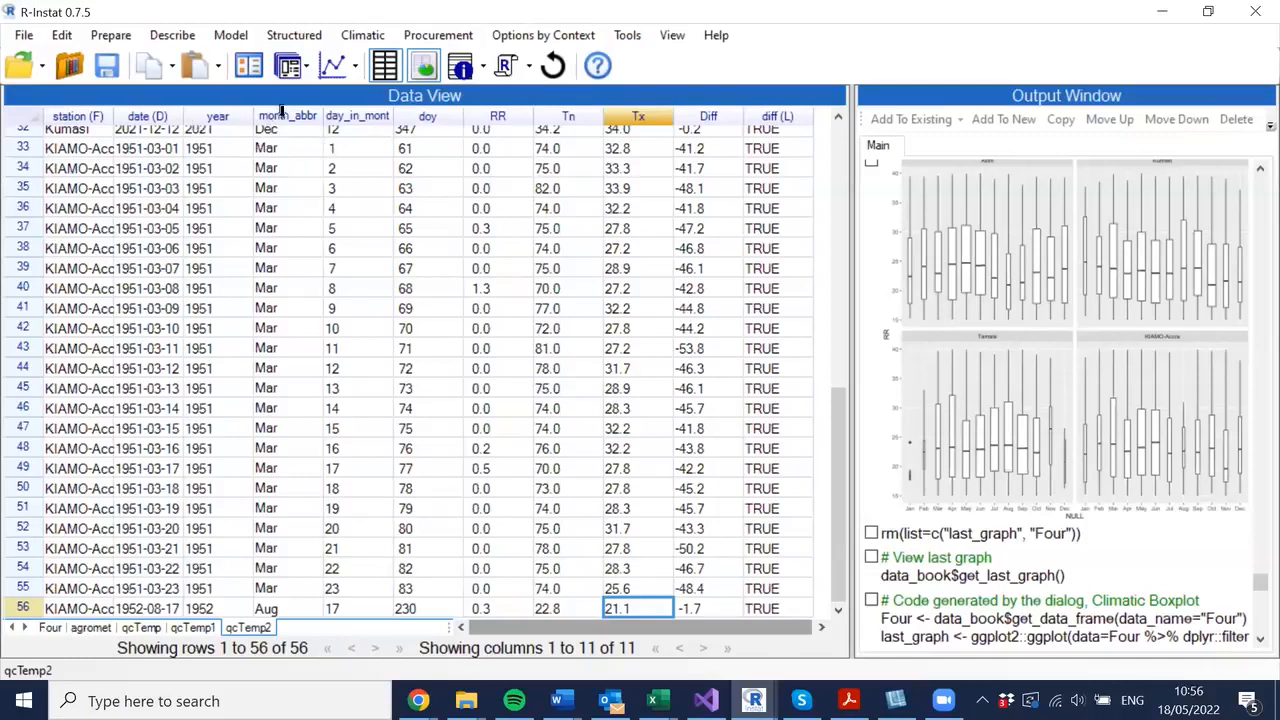
- Remove the current column selection from the Four data frame
click(367, 114)
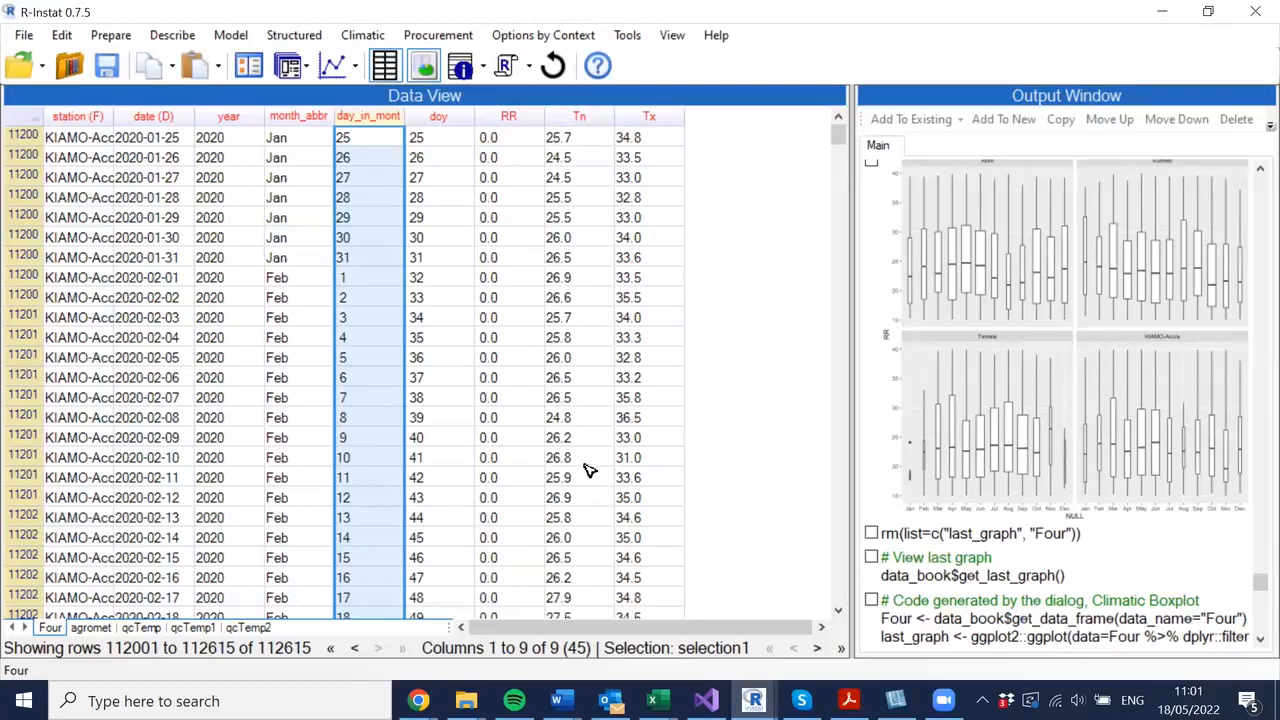
right_click(520, 114)
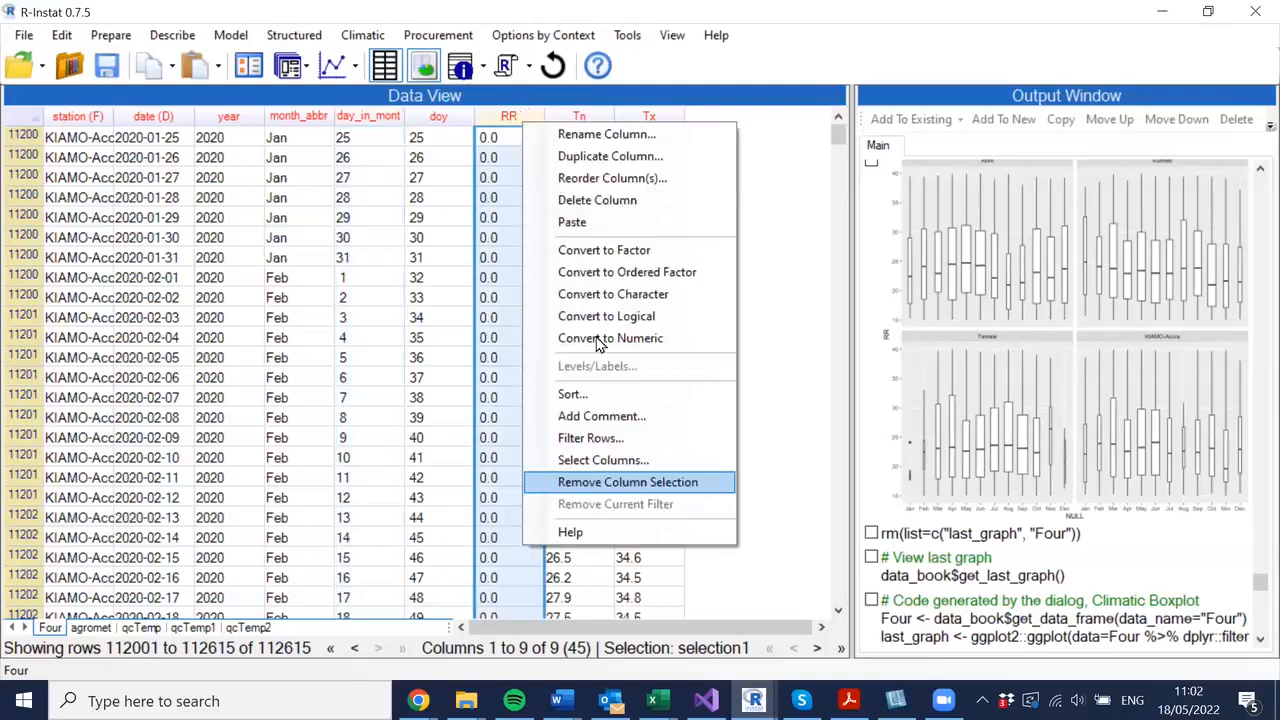
click(605, 481)
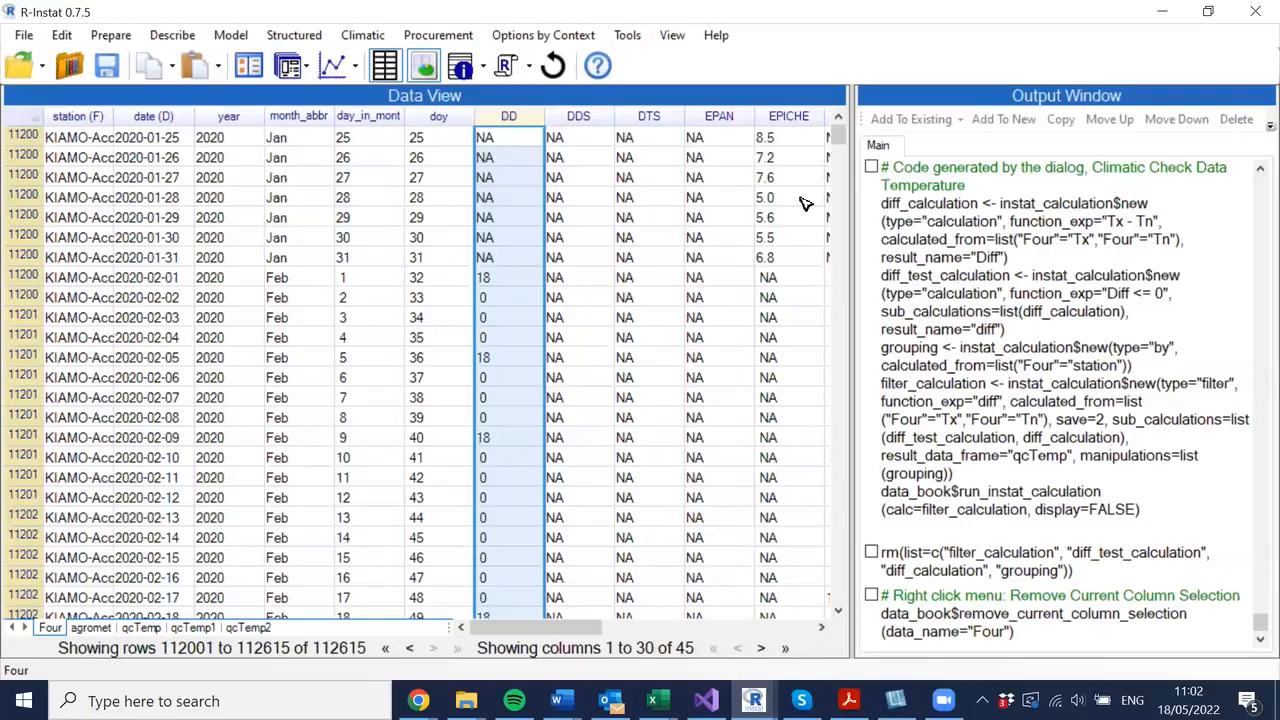
- Reapply the selection1 column selection to the Four data frame
right_click(526, 121)
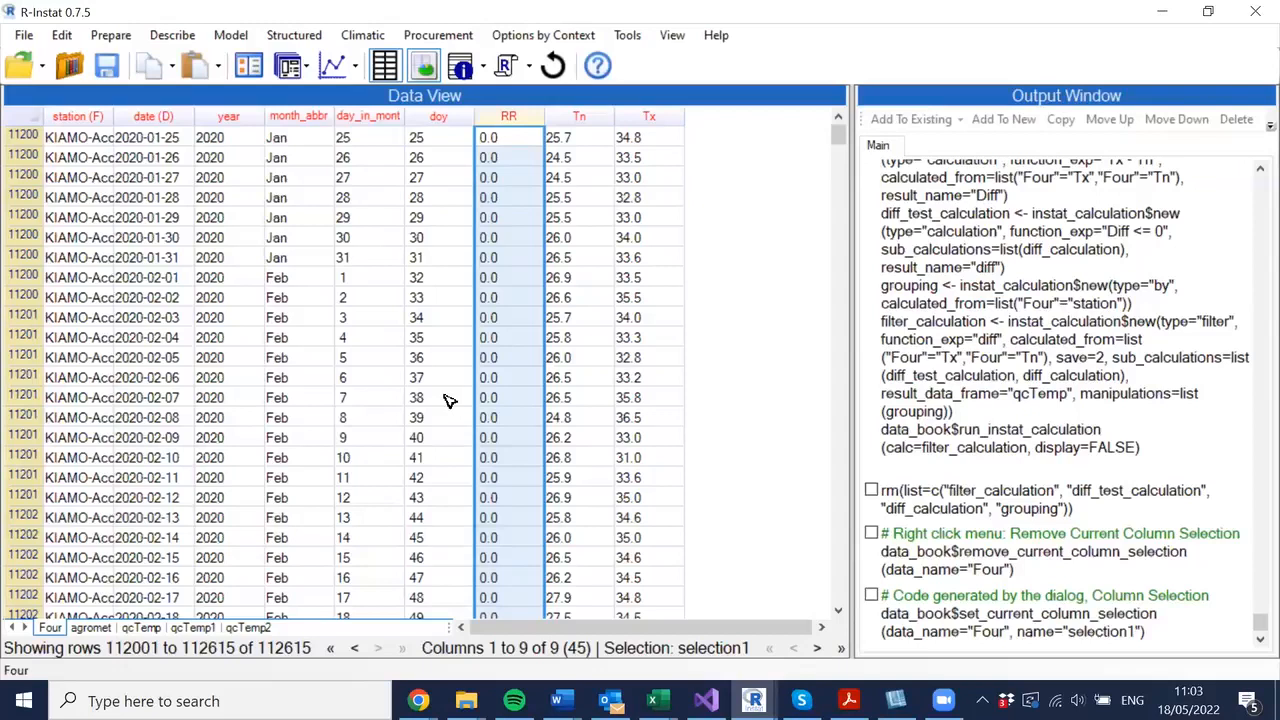
click(527, 423)
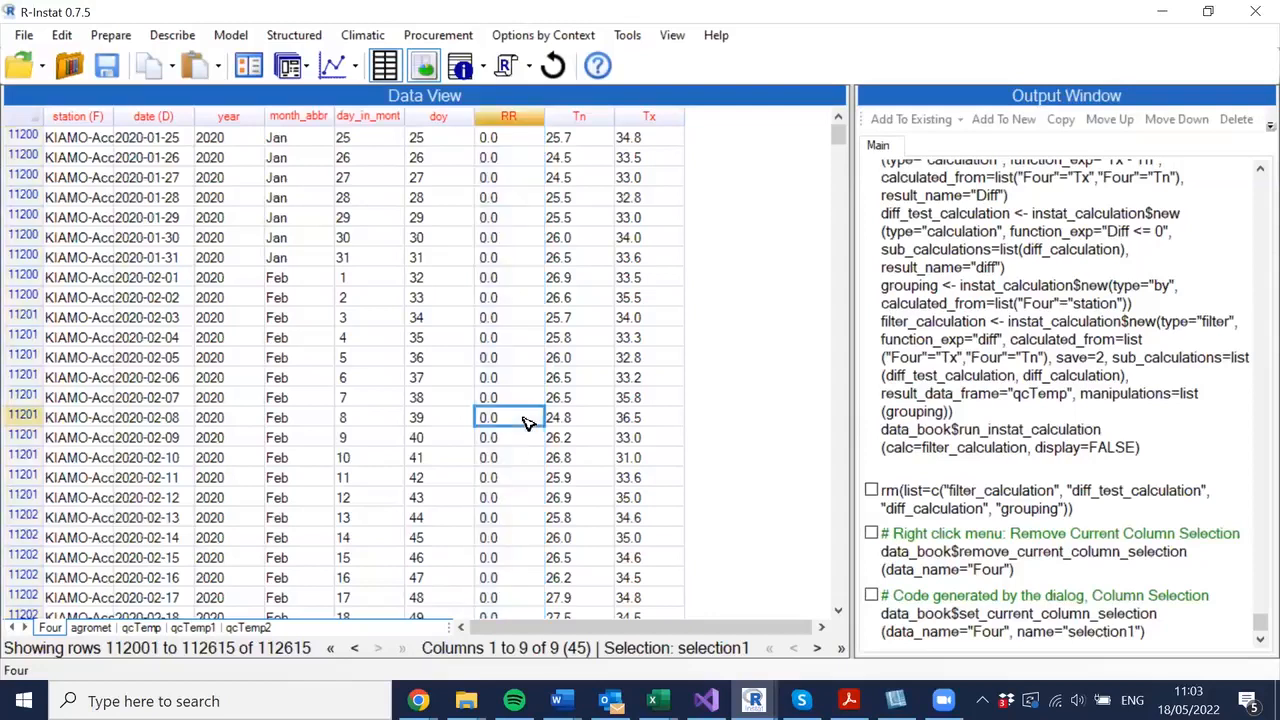
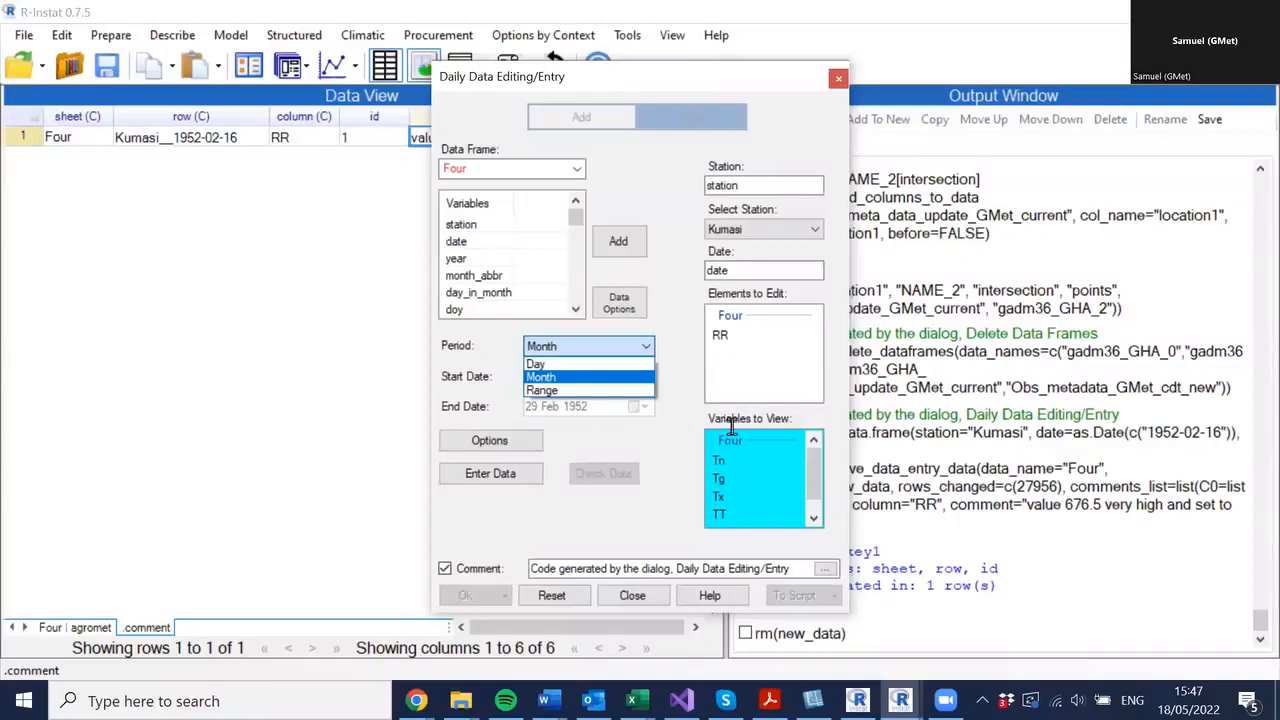
- Set the data entry period to a single Day for the Kumasi station in the Daily Data Editing/Entry dialog
click(537, 364)
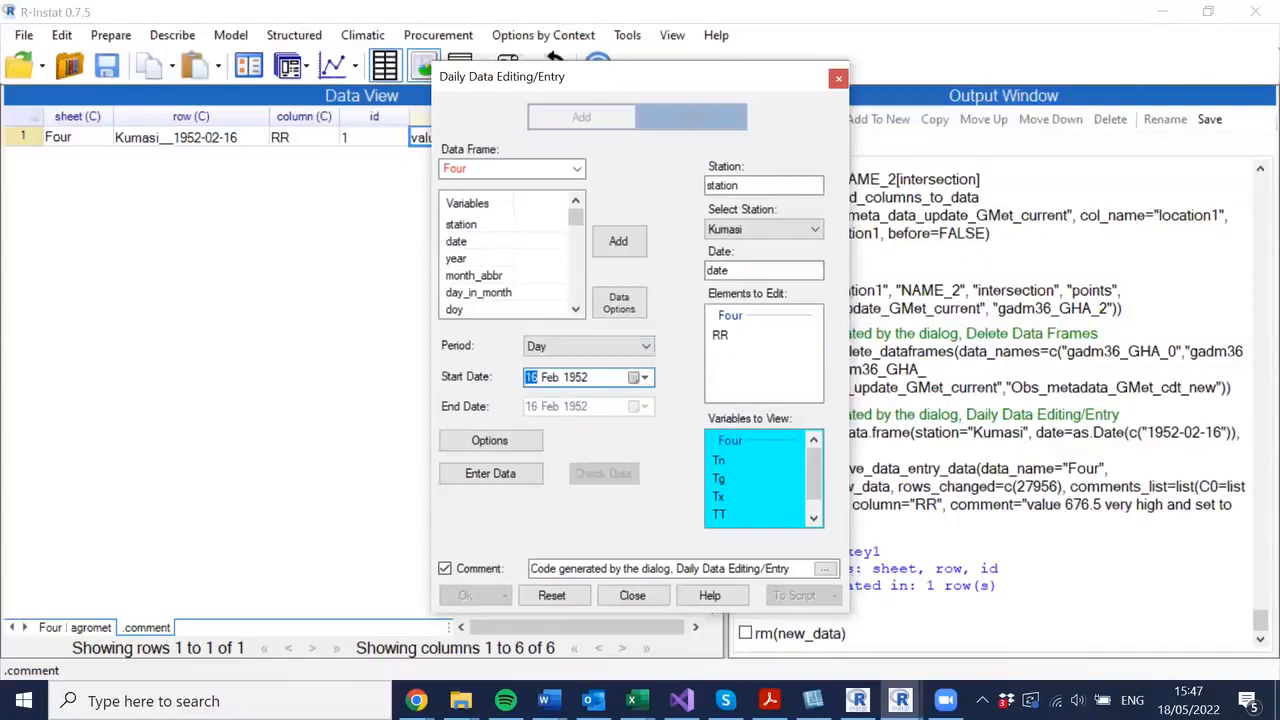
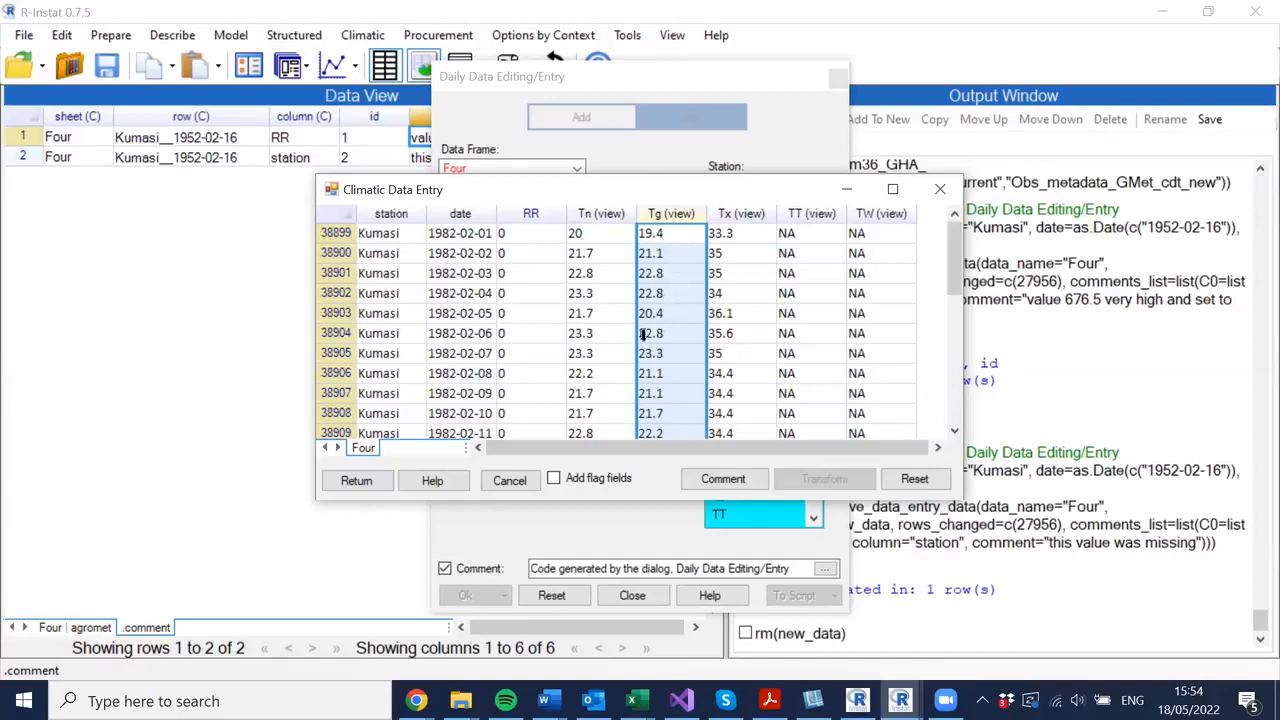
- Close the data entry dialog and import meta_data_update_GMet_current.csv as a new data frame
key(Escape)
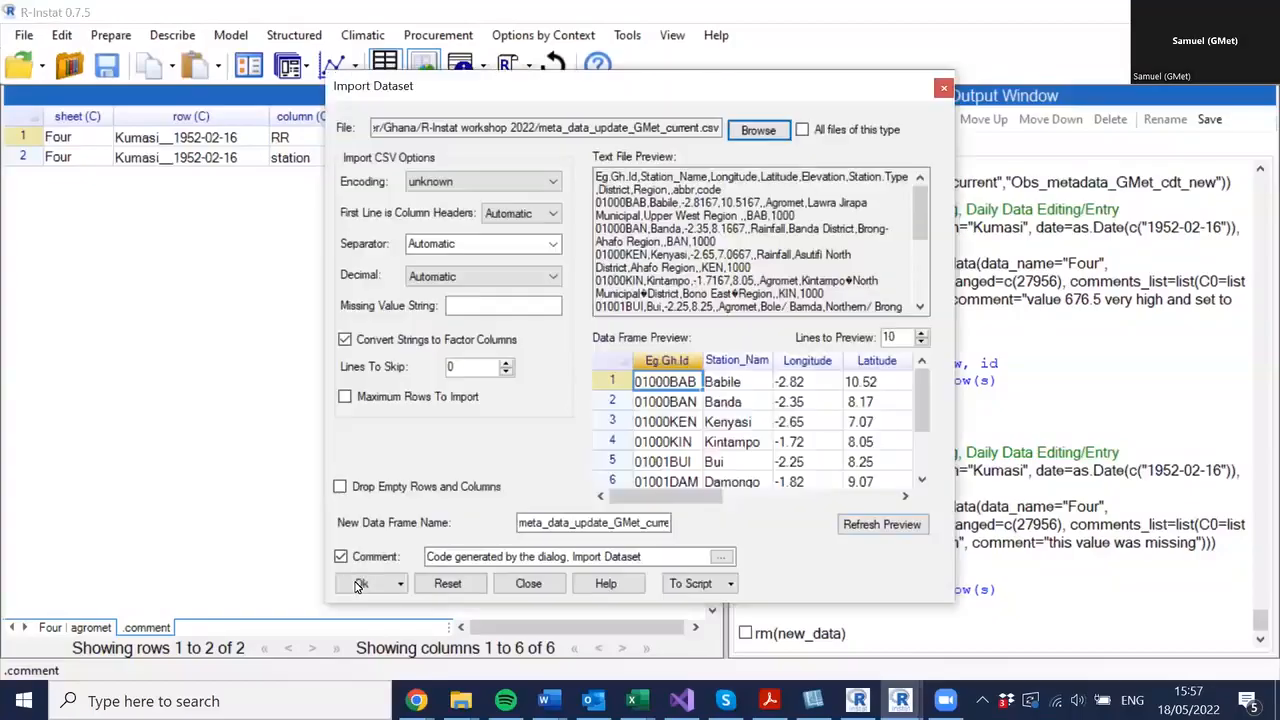
click(355, 583)
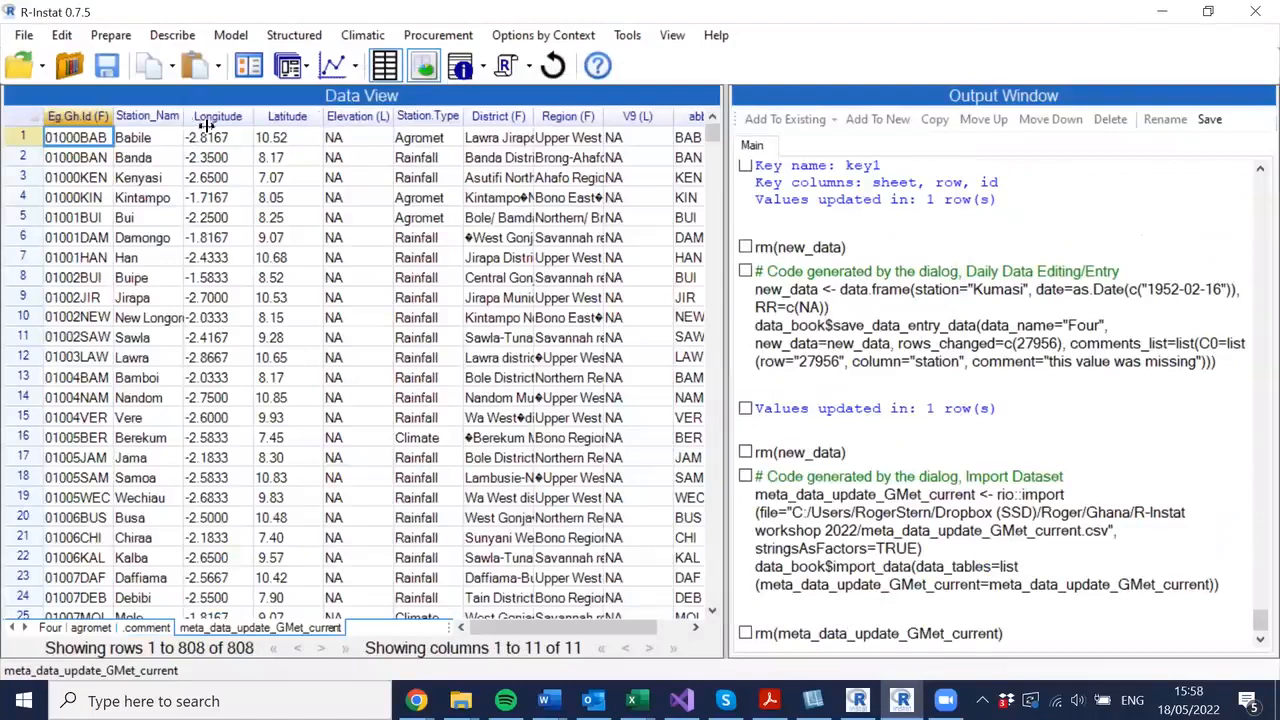
- Widen the Station_Name, District, Region and Station.Type columns of the metadata so their full text shows
double_click(222, 137)
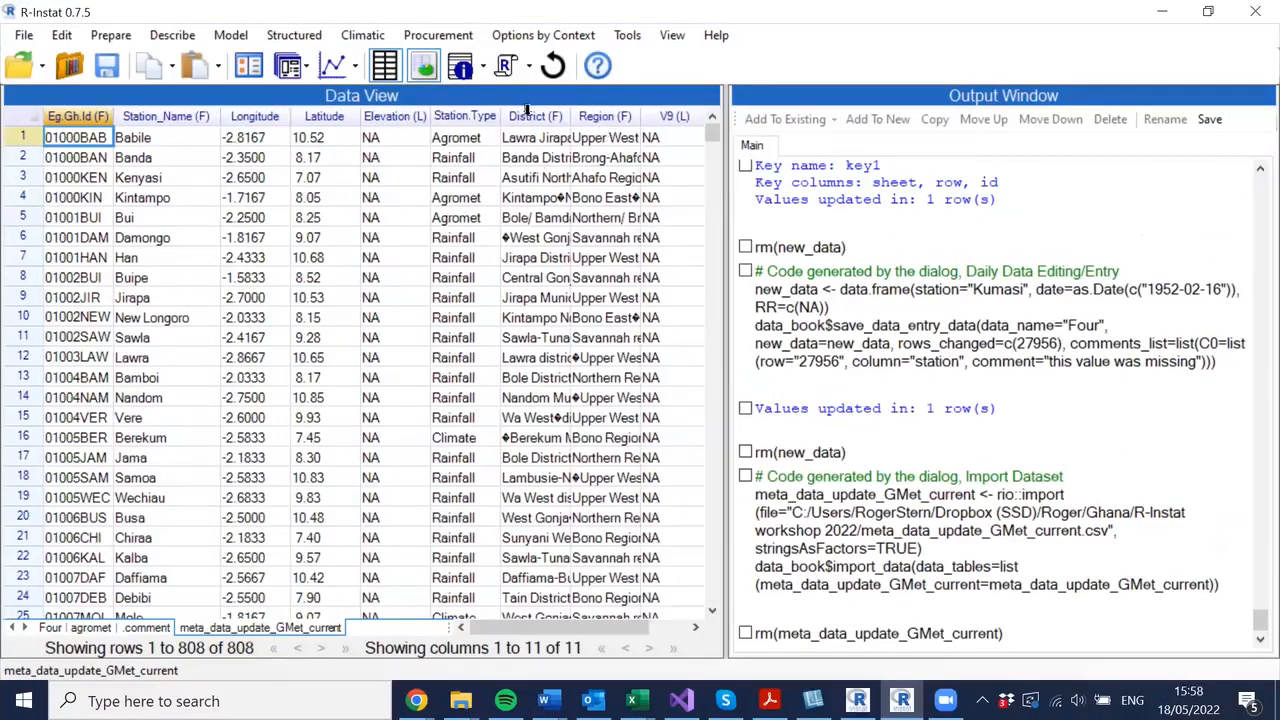
click(564, 110)
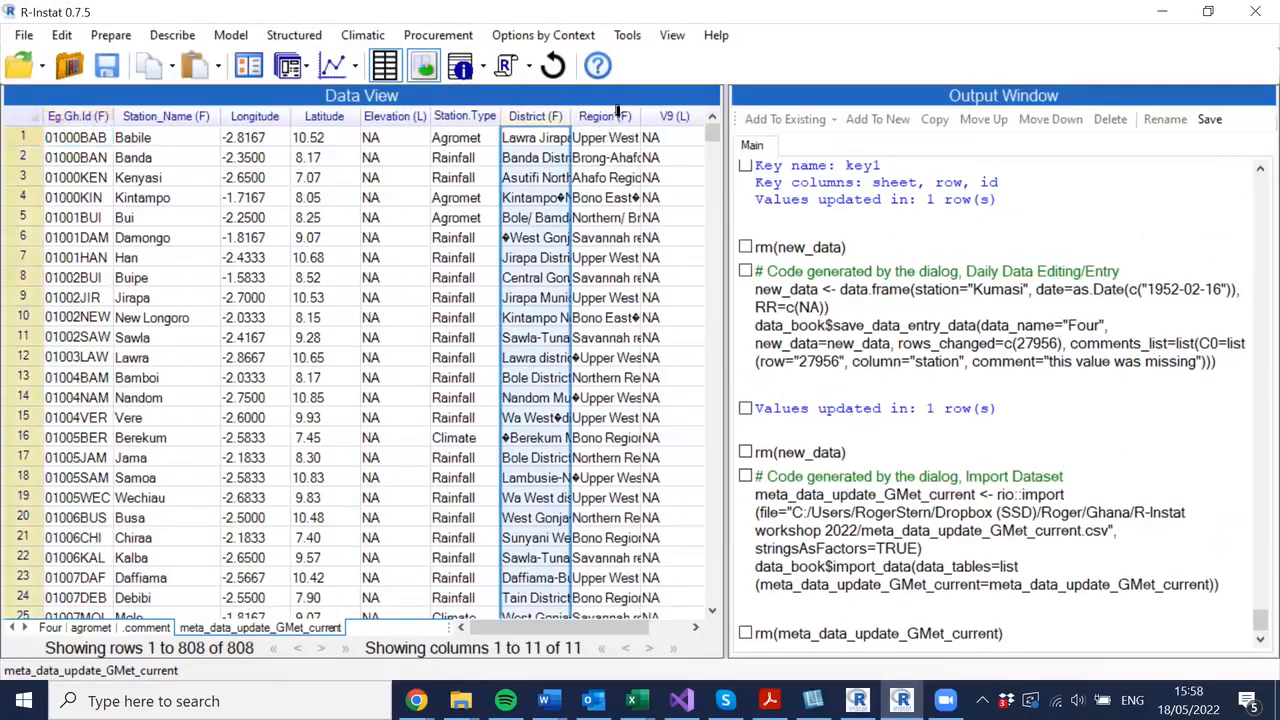
click(630, 112)
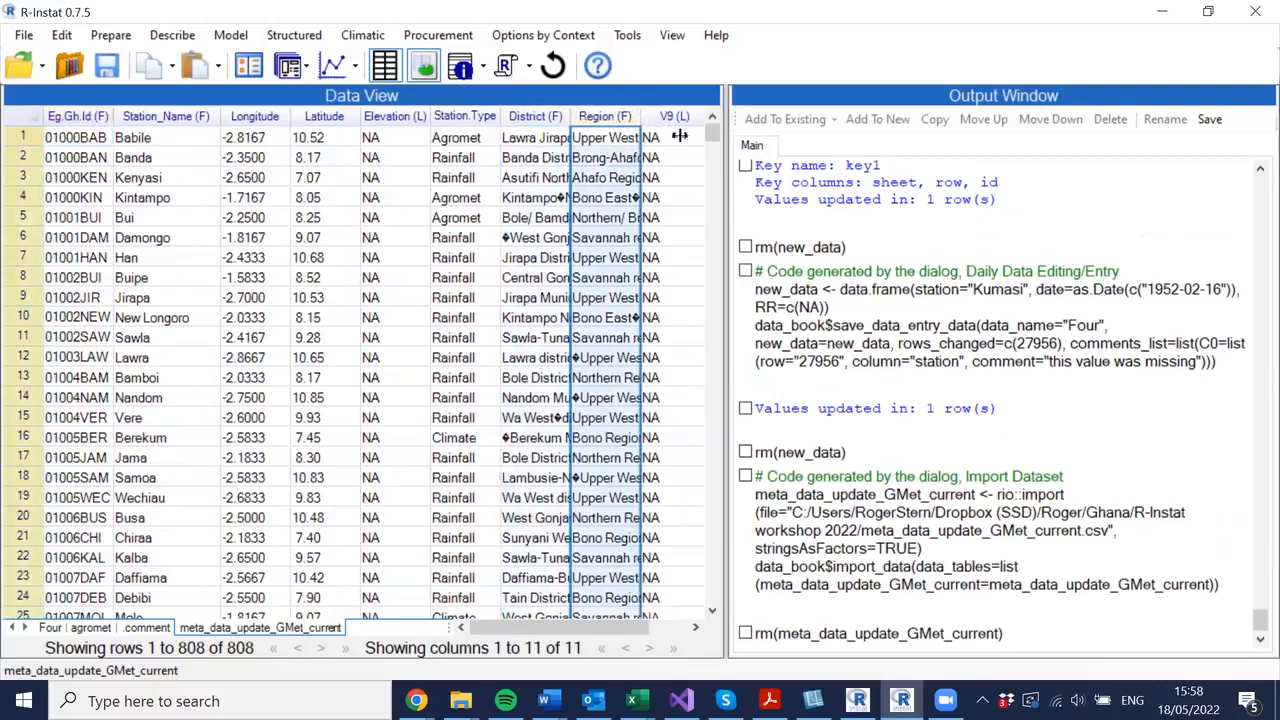
drag(680, 138, 682, 138)
drag(571, 120, 612, 127)
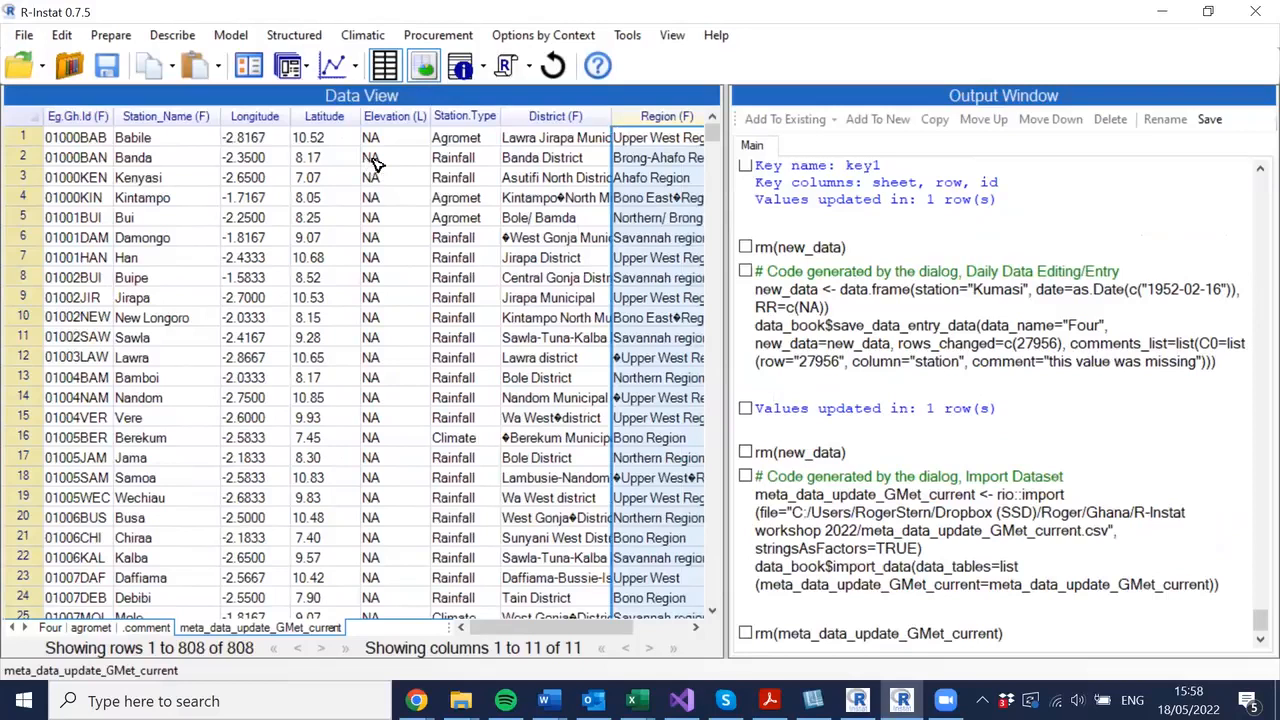
double_click(504, 116)
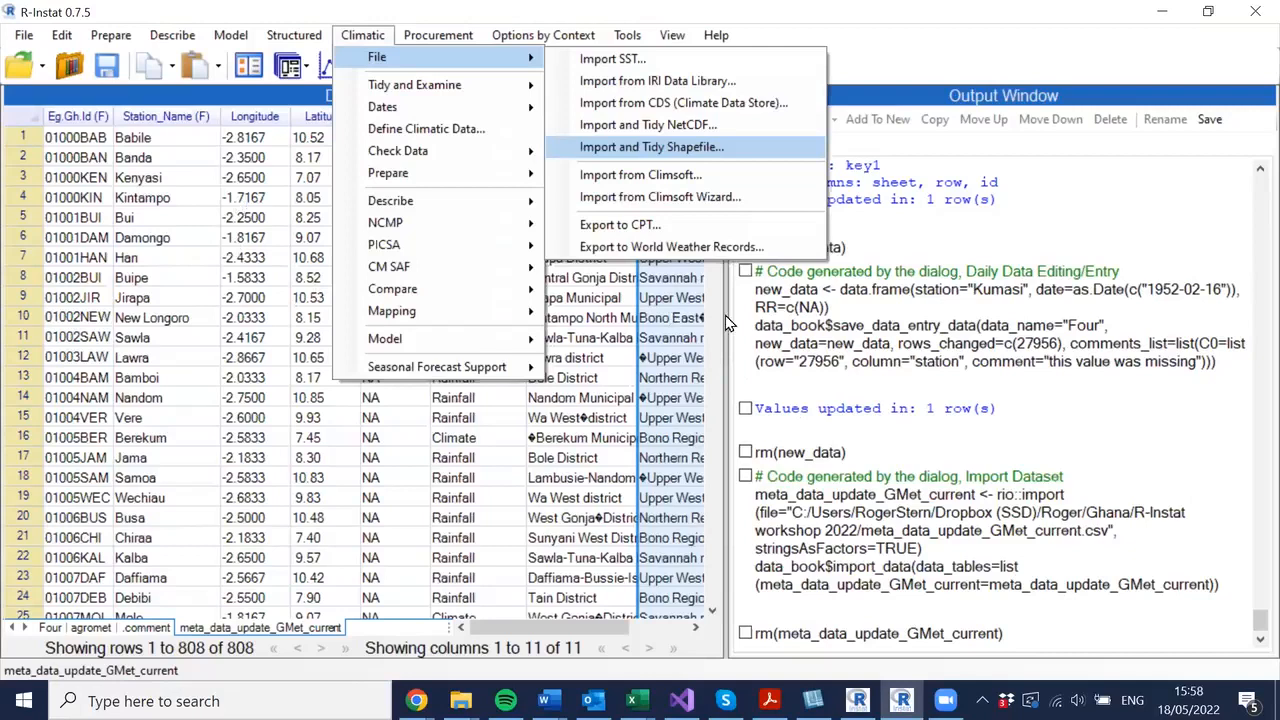
- Import the Ghana shapefile gadm36_GHA_0.shp as data frame gadm36_GHA_0 with Split Geometry enabled
key(Return)
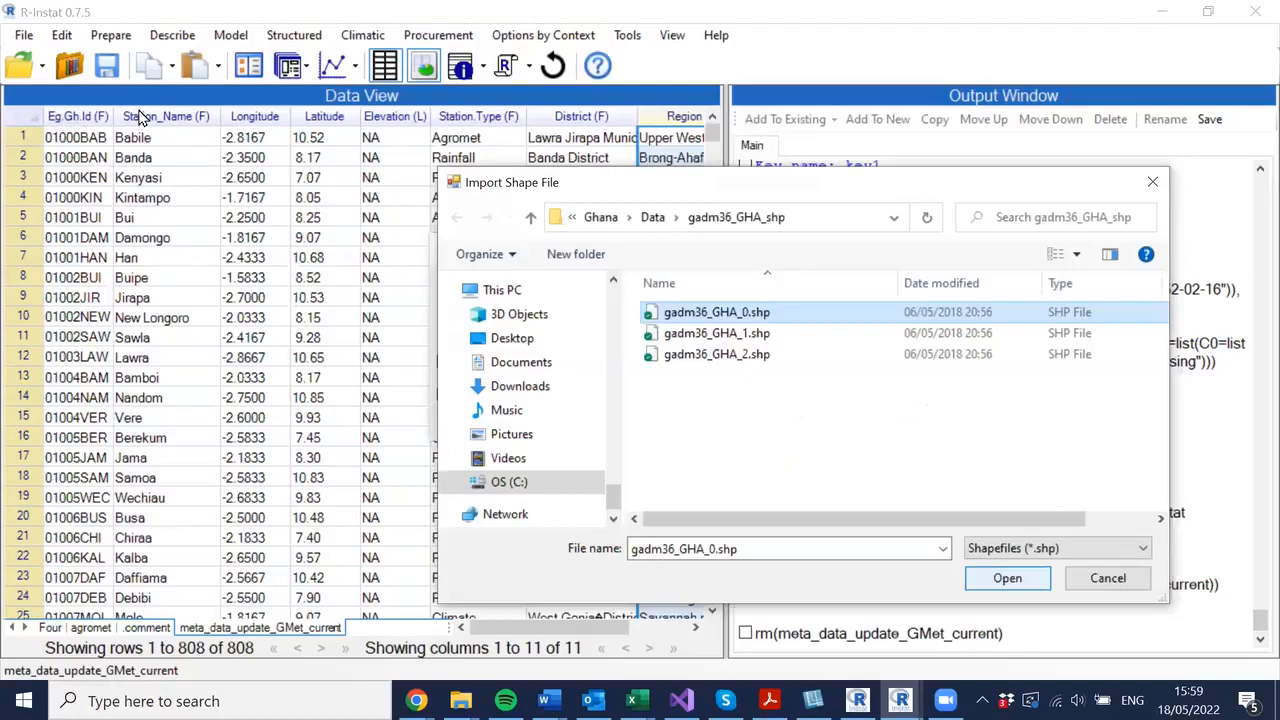
key(Return)
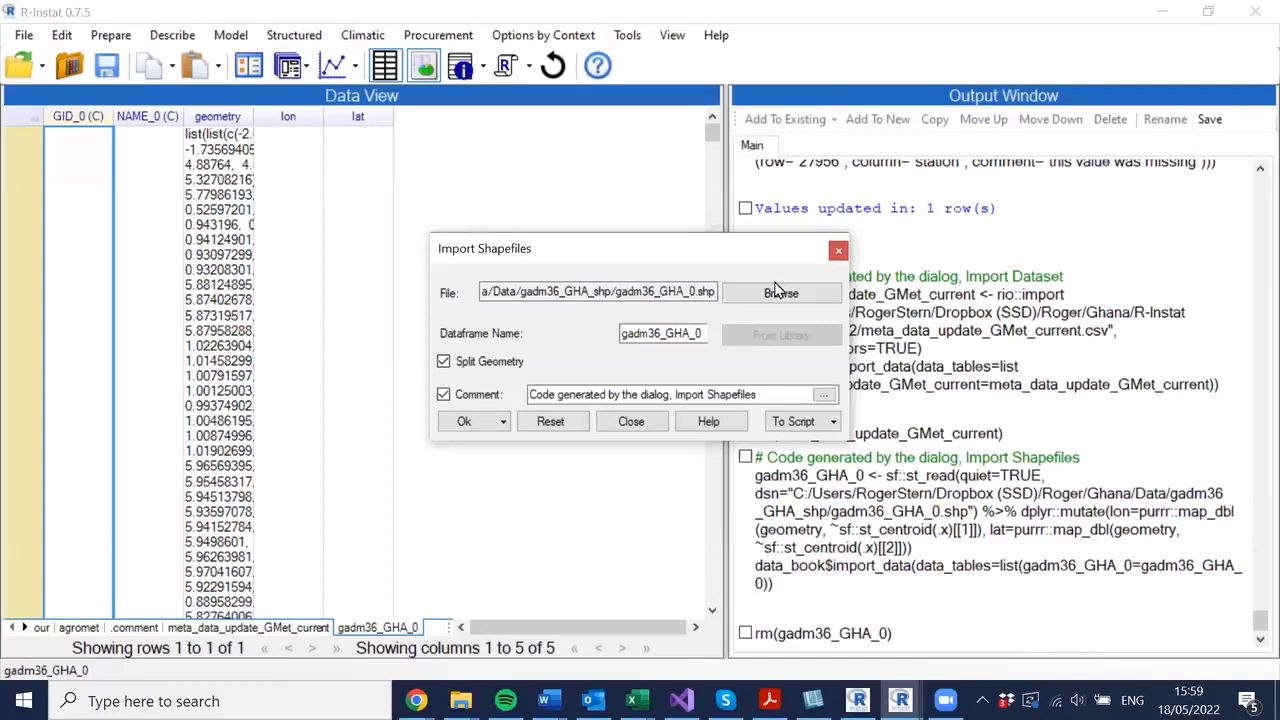
click(461, 421)
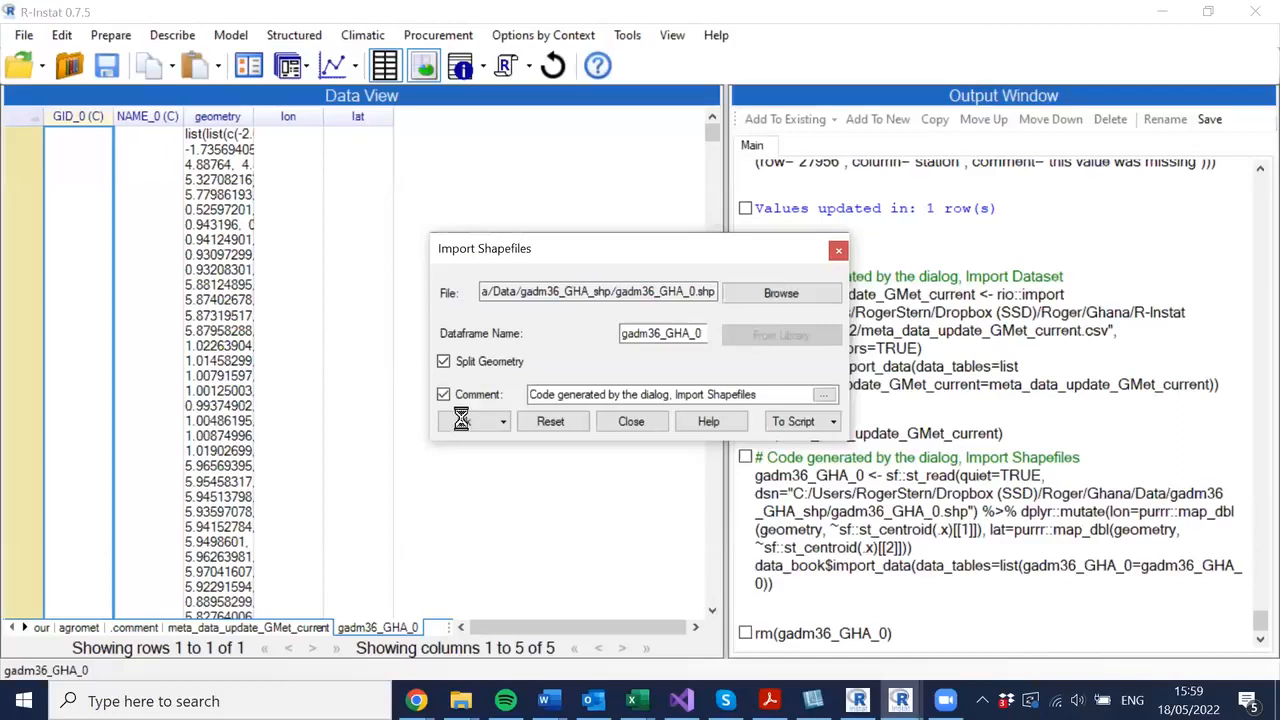